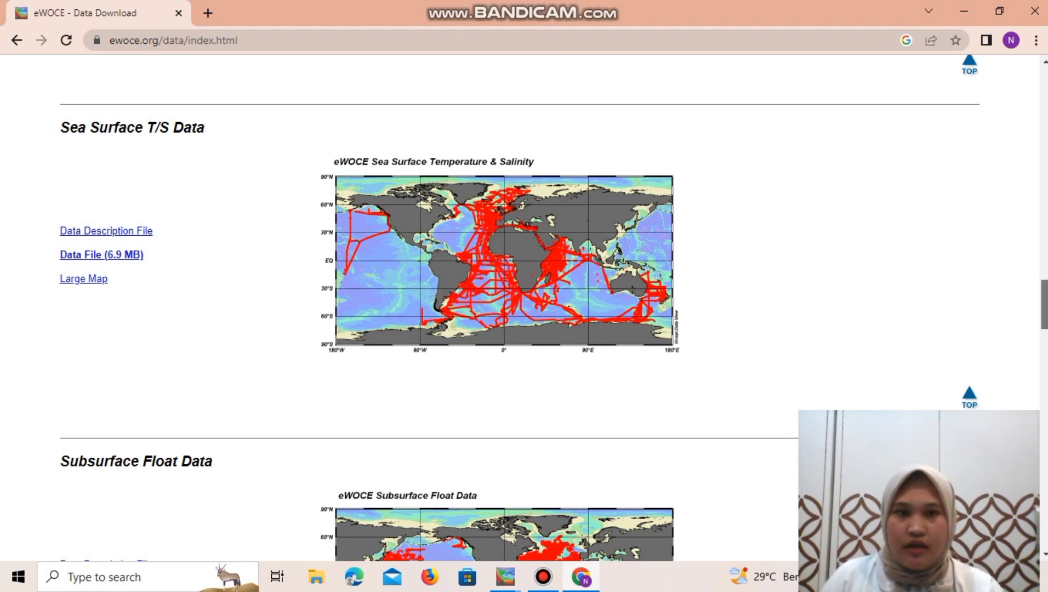
Step: Find the WHP CTD Data section on the eWOCE data download page
scroll(521, 306, down, 4)
scroll(521, 306, down, 15)
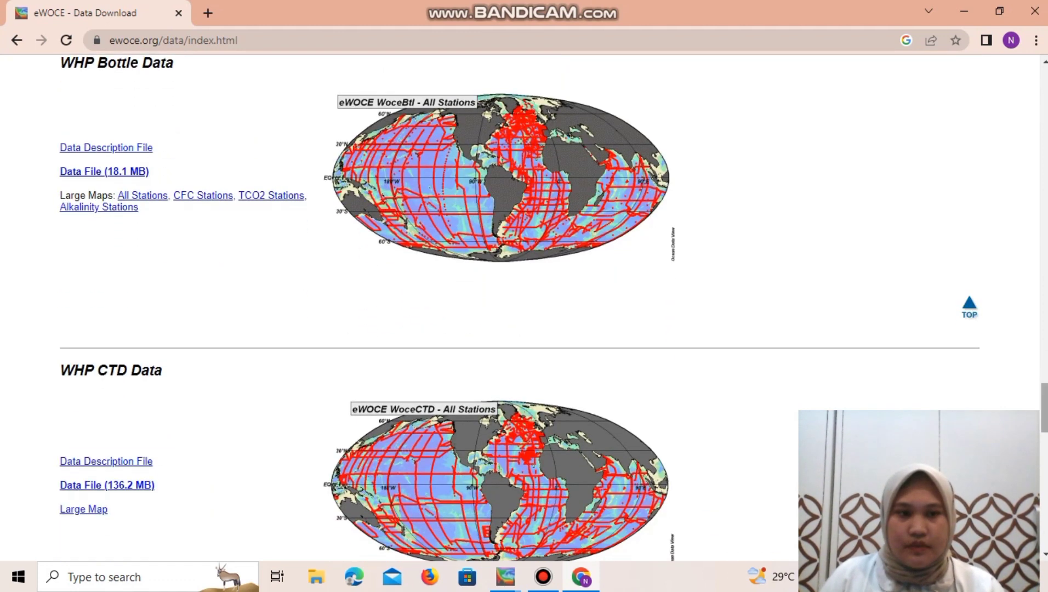
scroll(520, 306, down, 2)
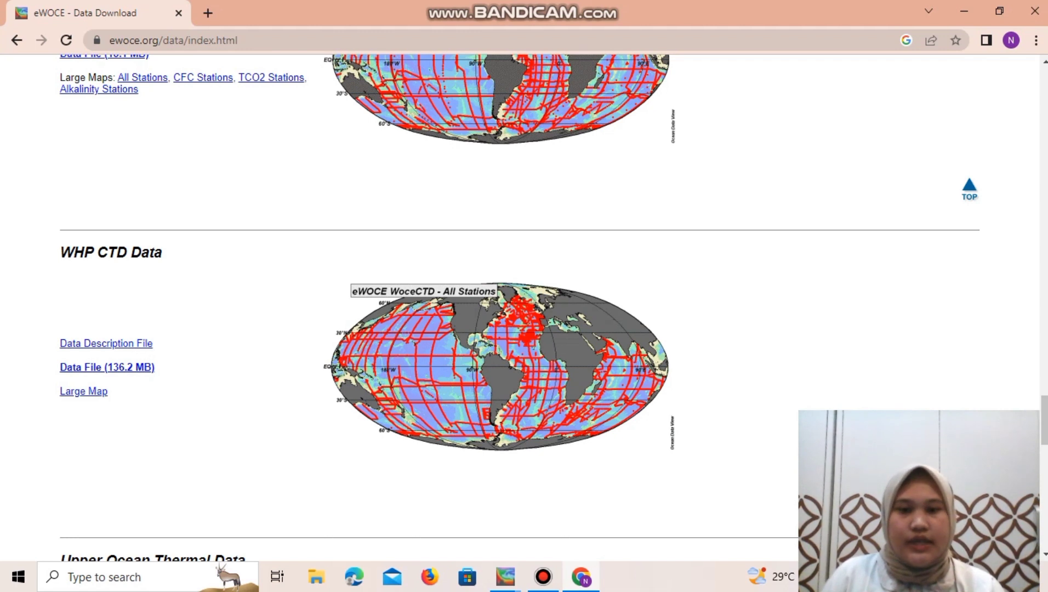
Step: Switch to Ocean Data View and bring up the file opening dialog at the Documents folder
mouse_move(505, 575)
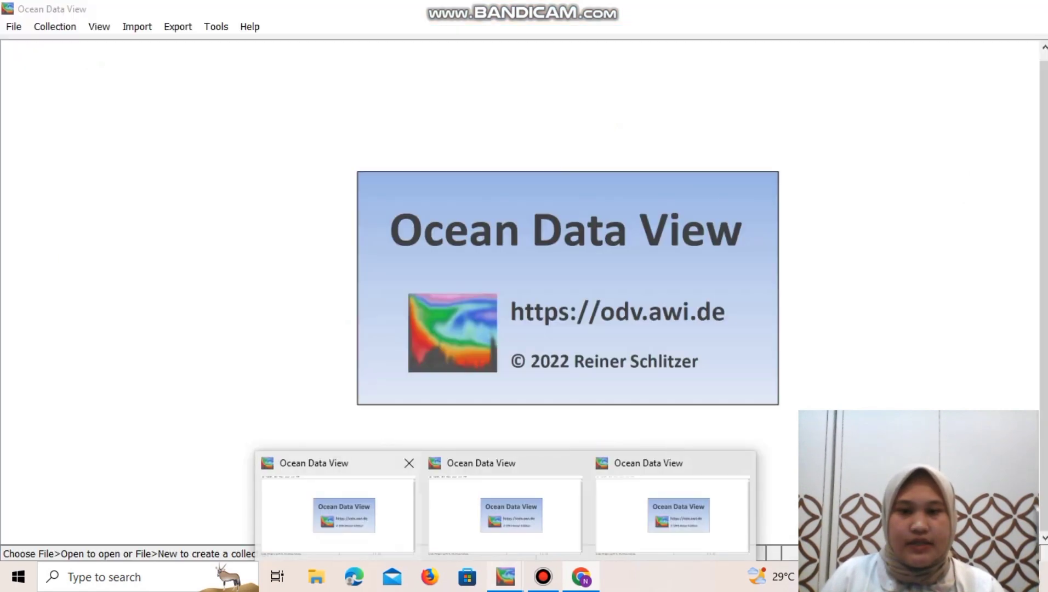
click(337, 510)
click(14, 27)
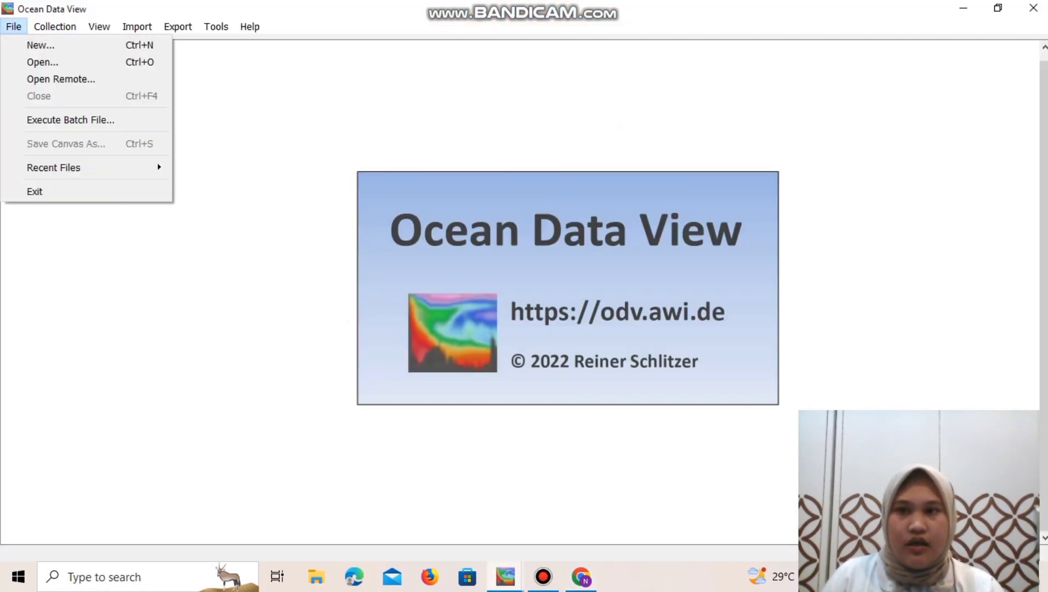
click(42, 62)
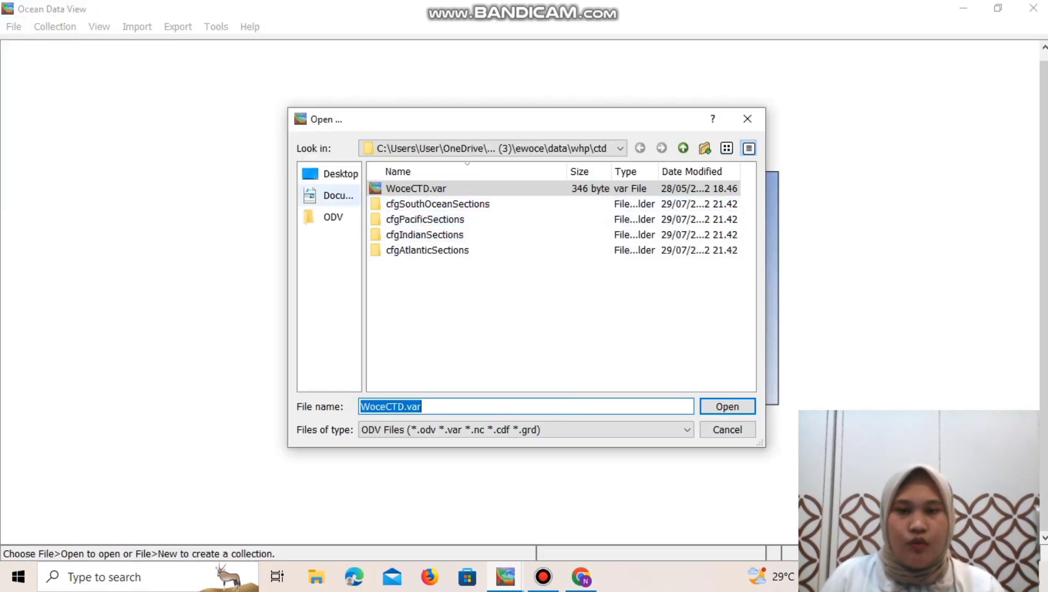
click(329, 195)
Step: Open WoceCTD.var from the folder OSEANOGRAFI OCEAN\ewoce_WoceCTD (4)\ewoce\data\whp\ctd
click(434, 265)
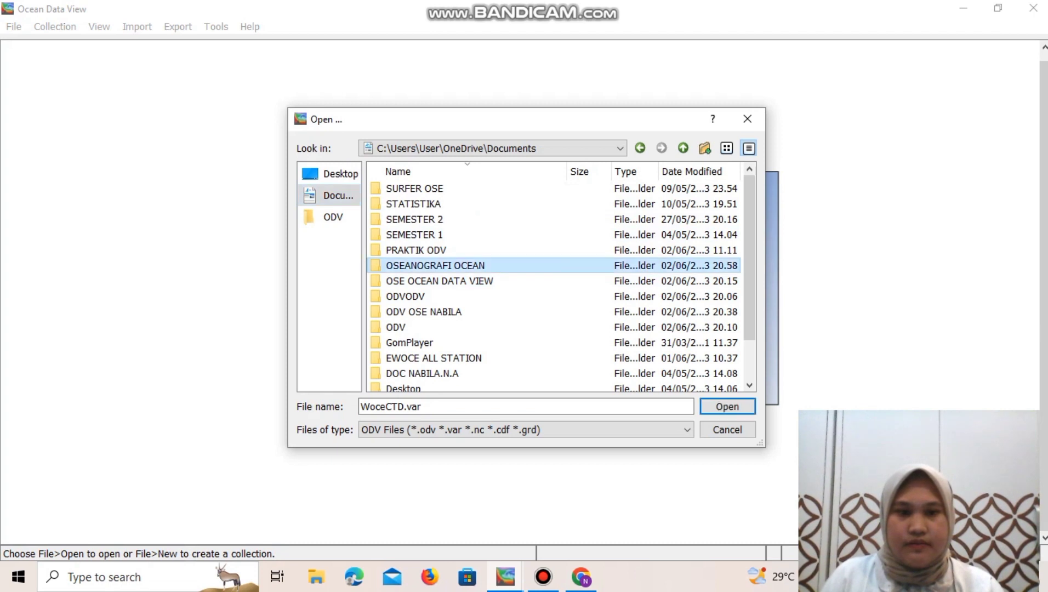
double_click(435, 266)
double_click(416, 188)
double_click(416, 188)
double_click(417, 188)
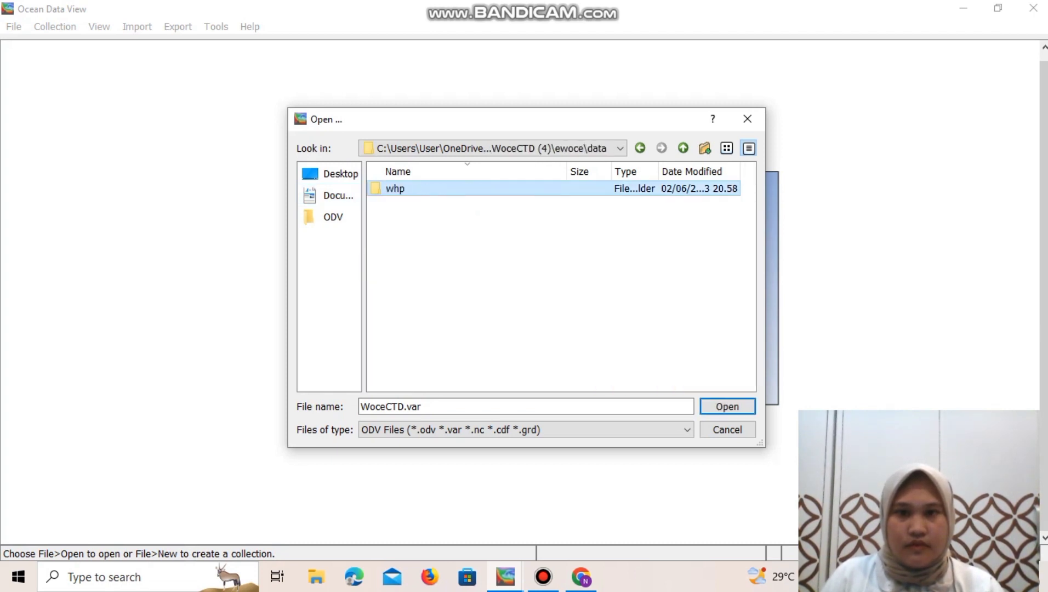
key(Return)
key(Down)
key(Return)
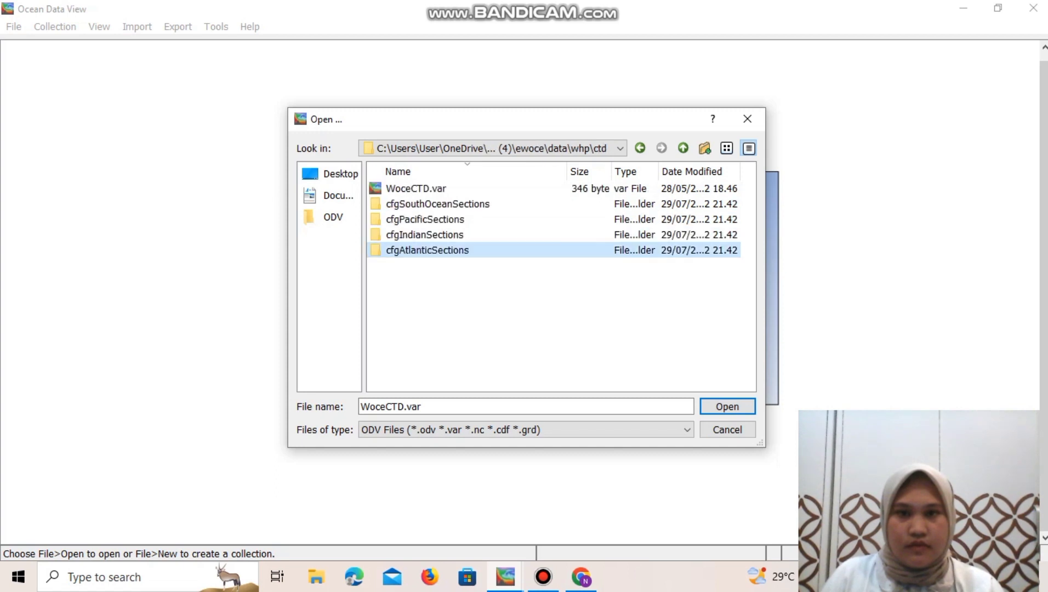
key(Return)
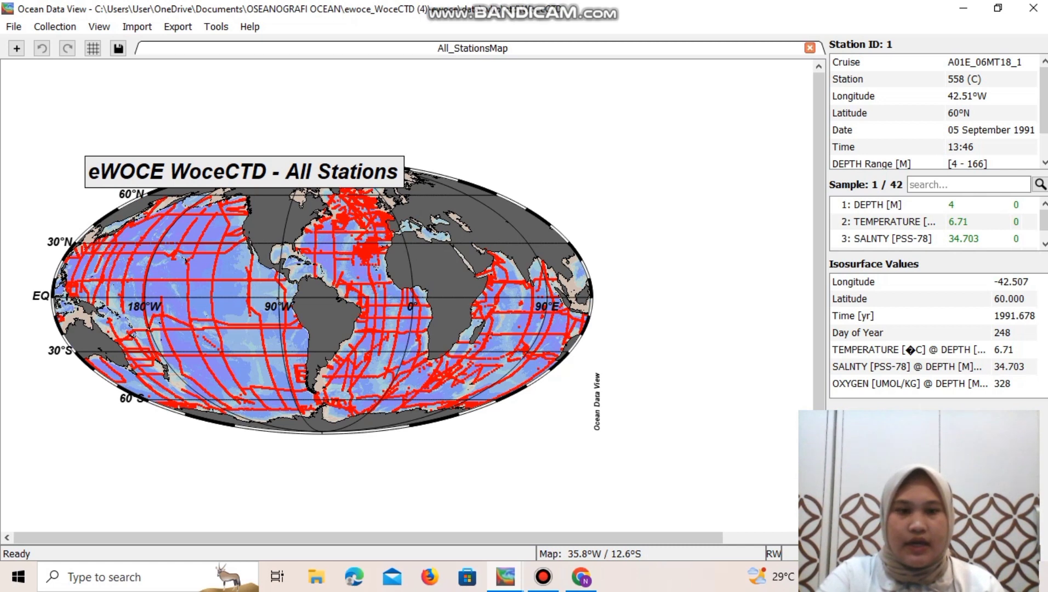
Step: Zoom the station map to western Indonesia, about 91.8 to 116.2°E and 12.6°S to 7.1°N
right_click(412, 324)
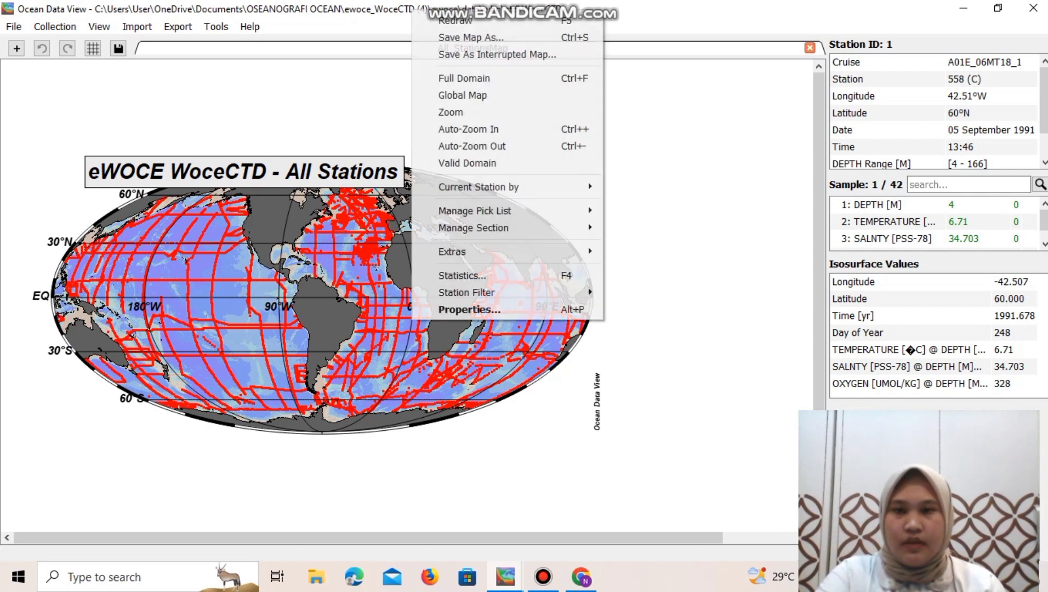
click(451, 112)
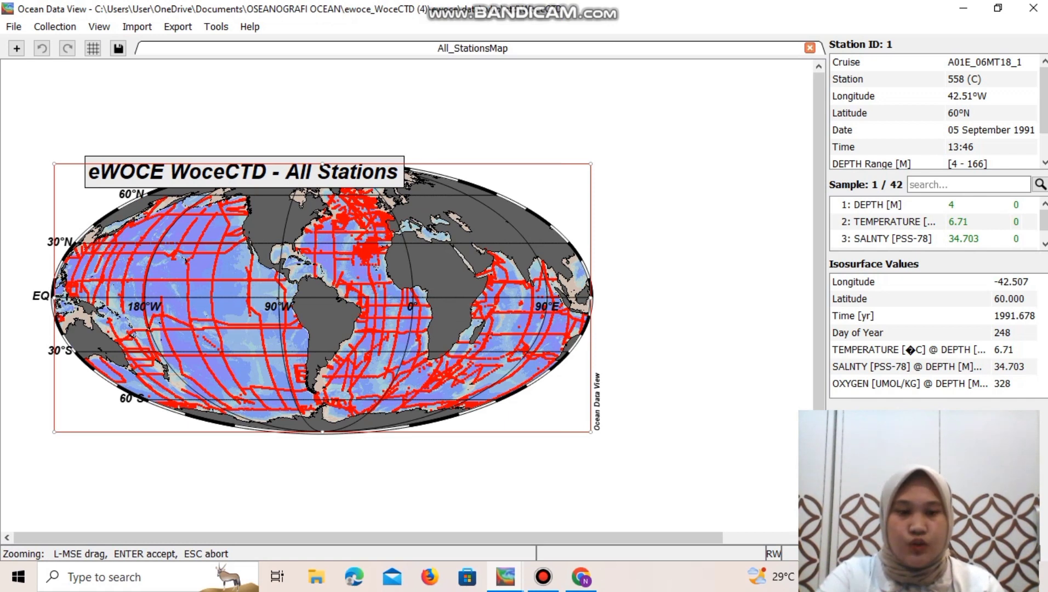
drag(54, 164, 375, 252)
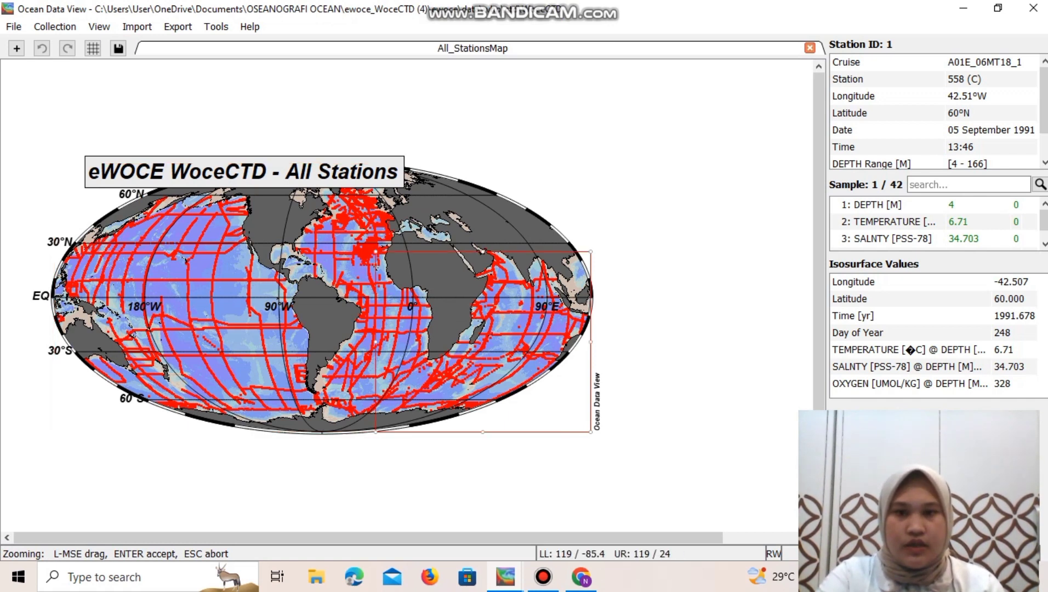
drag(375, 252, 546, 284)
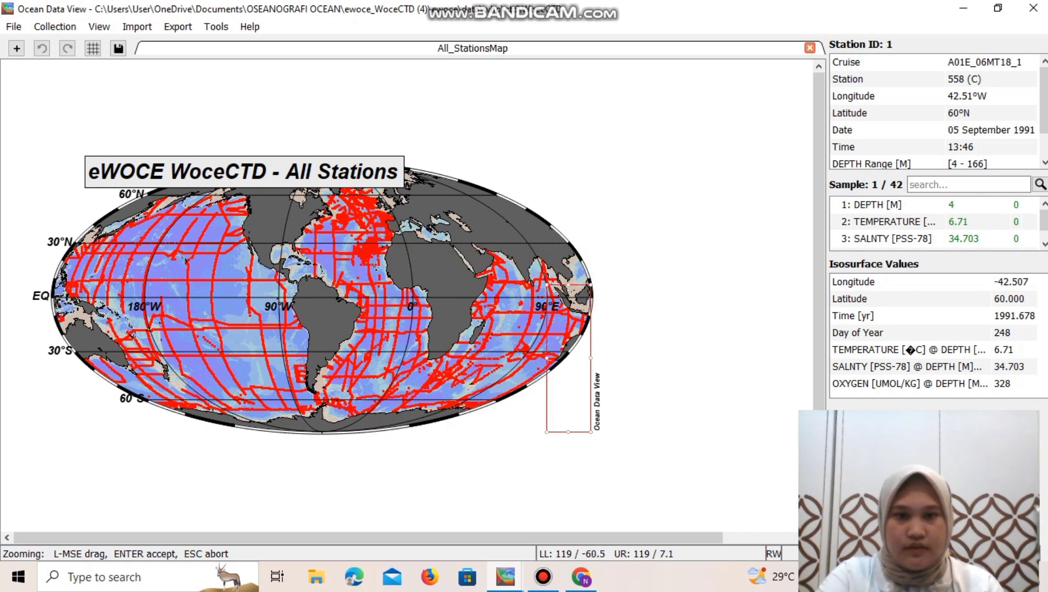
drag(590, 431, 585, 322)
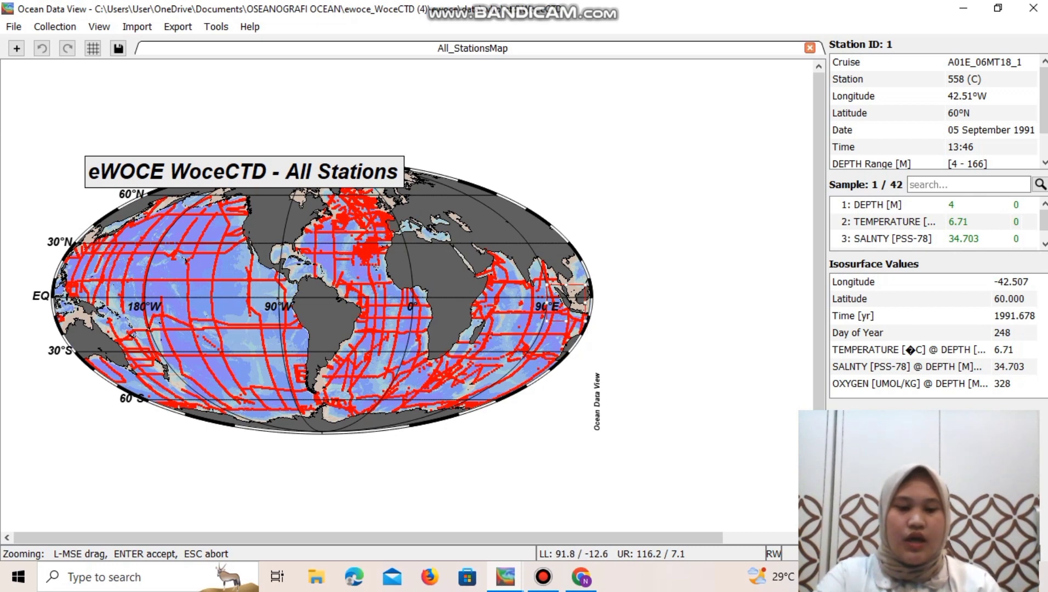
key(Return)
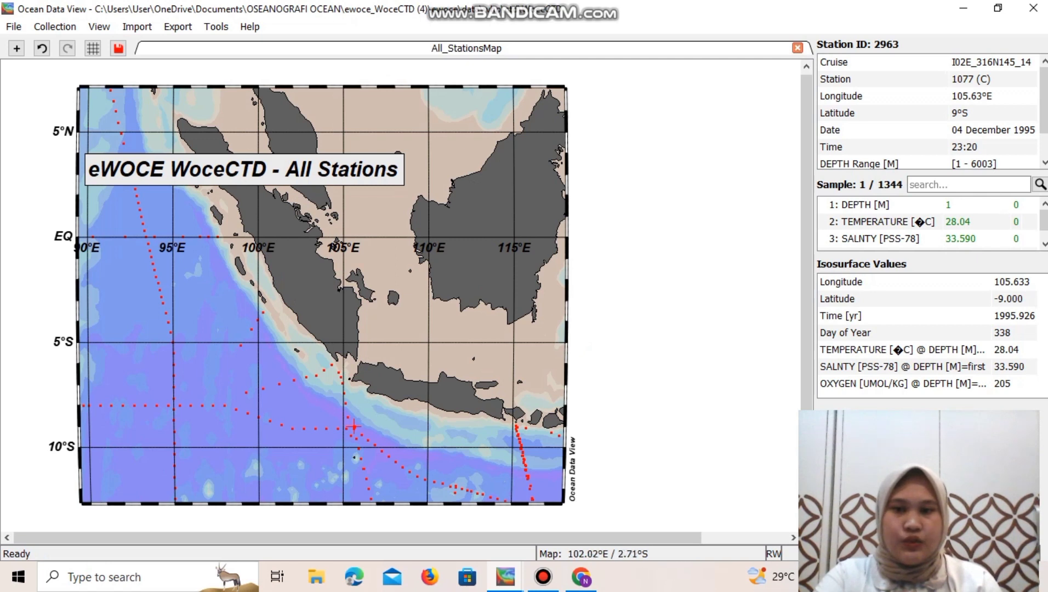
Step: Zoom the map further to the waters off southwest Sumatra, about 97.2 to 101.5°E and 5.8 to 2.2°S
right_click(246, 280)
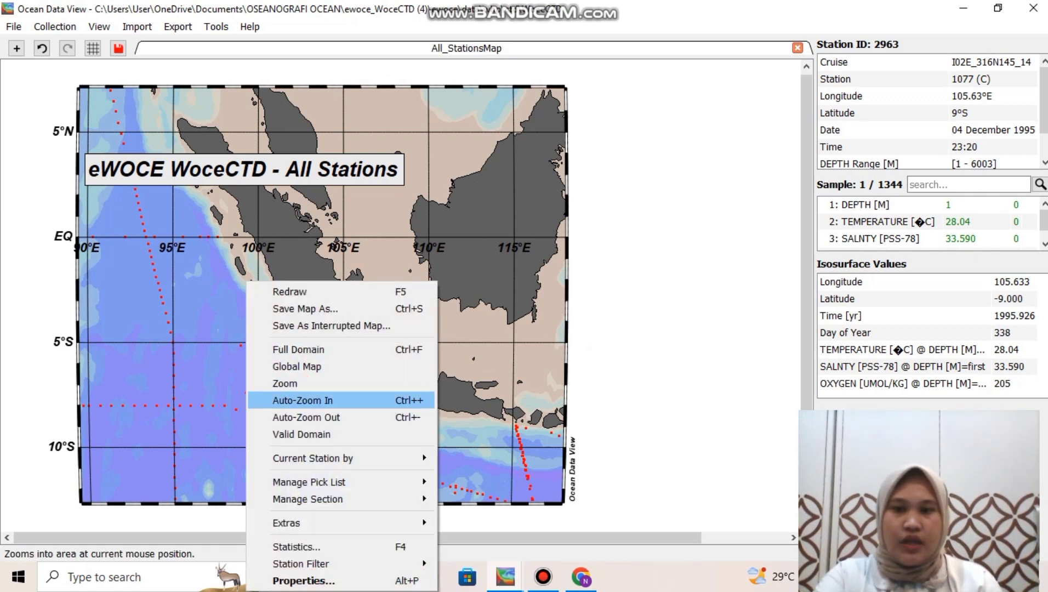
click(276, 381)
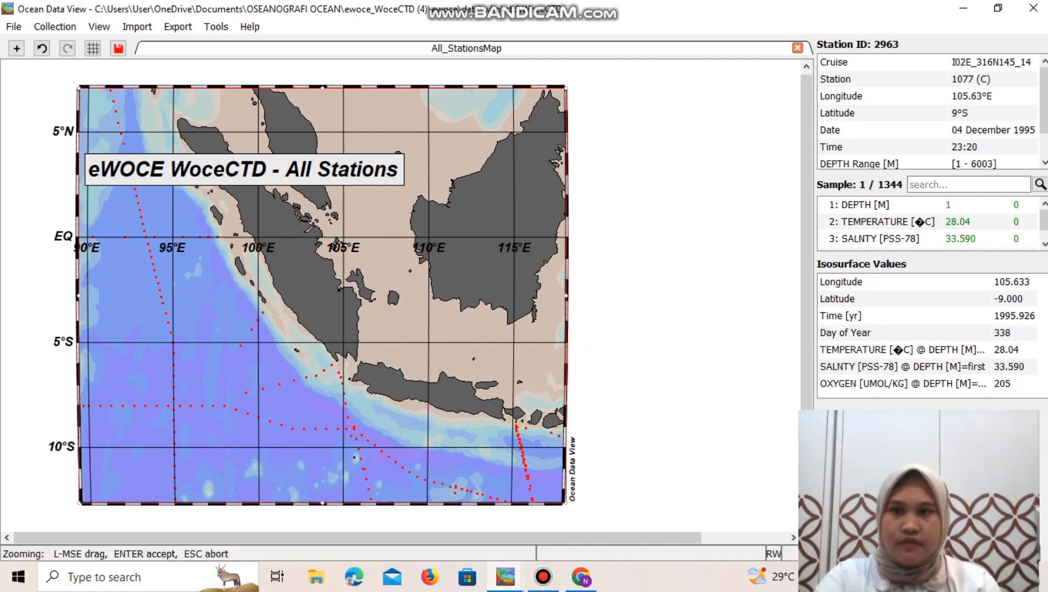
drag(79, 88, 211, 284)
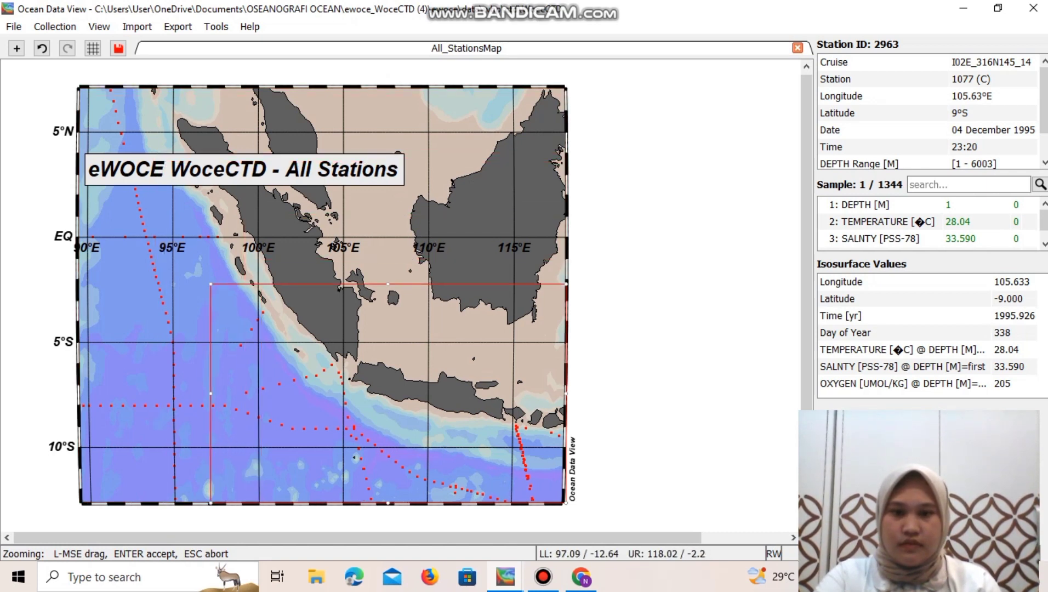
drag(566, 502, 285, 360)
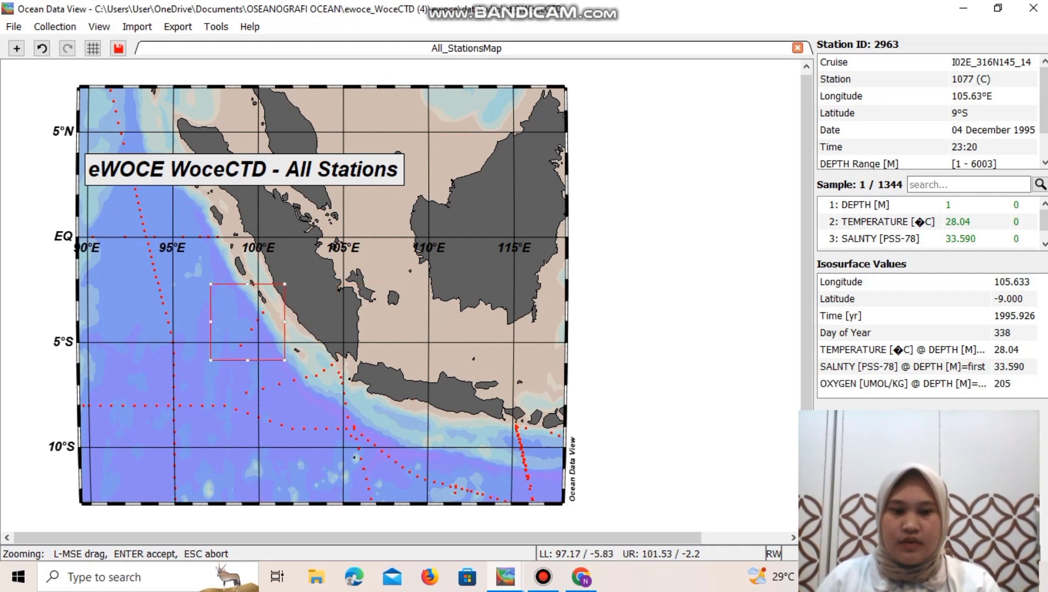
key(Return)
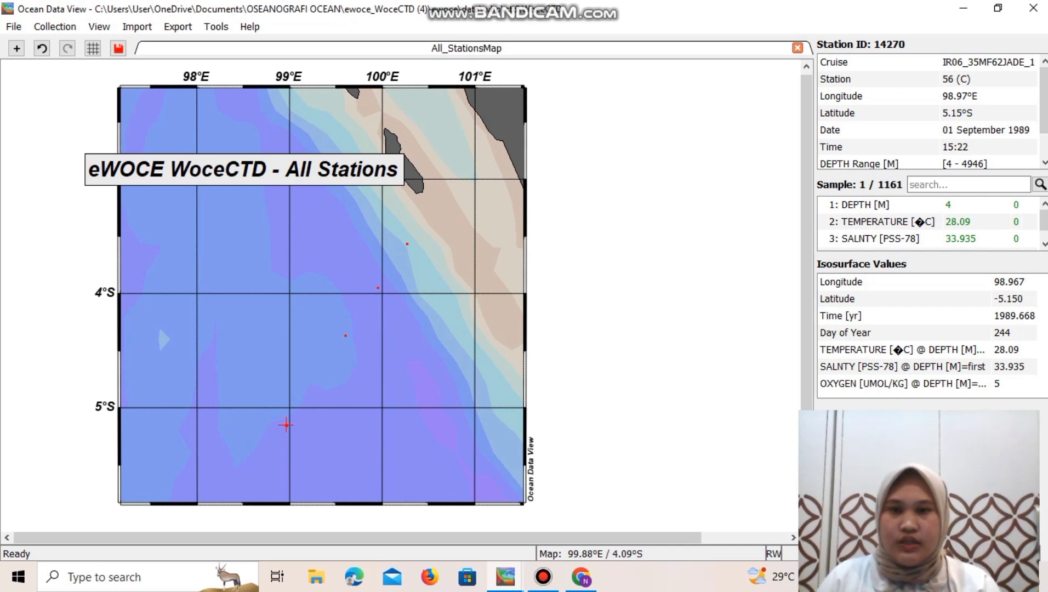
Step: Set the map's station dot size to 15 in the display style properties
right_click(400, 349)
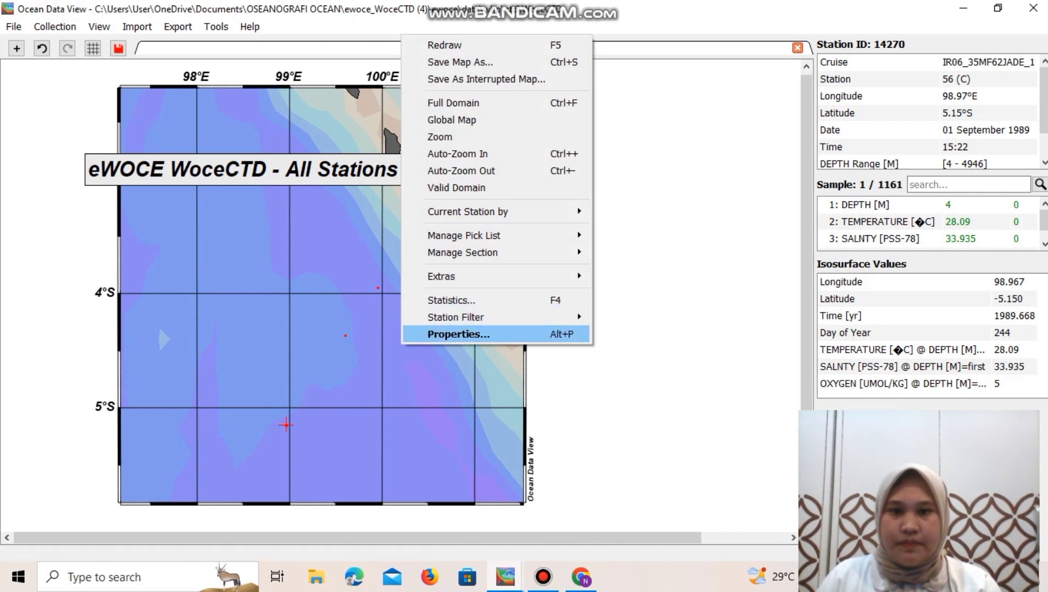
key(Return)
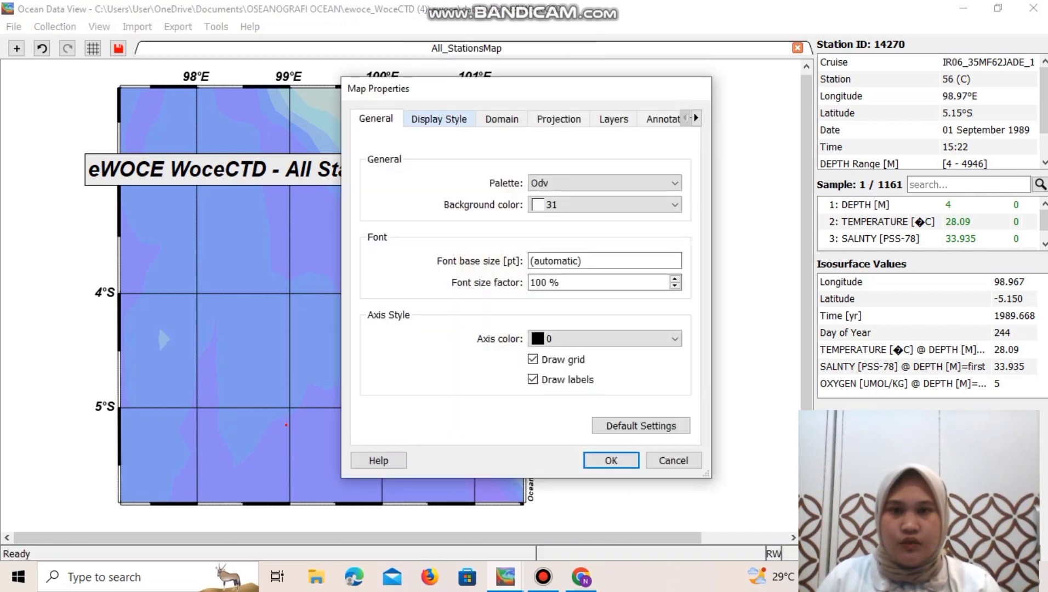
click(438, 119)
click(559, 269)
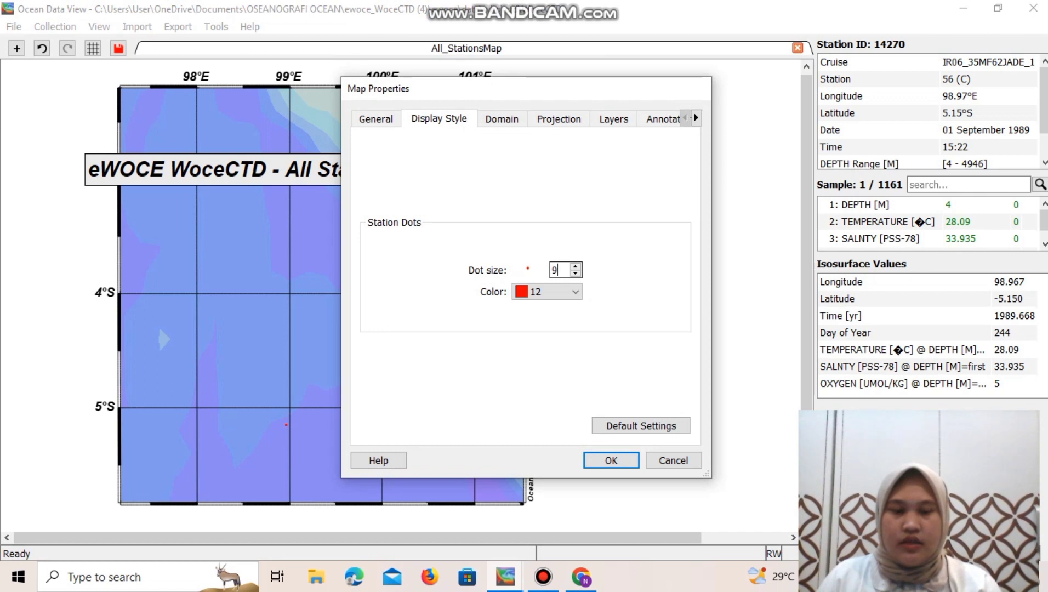
key(BackSpace)
text(15)
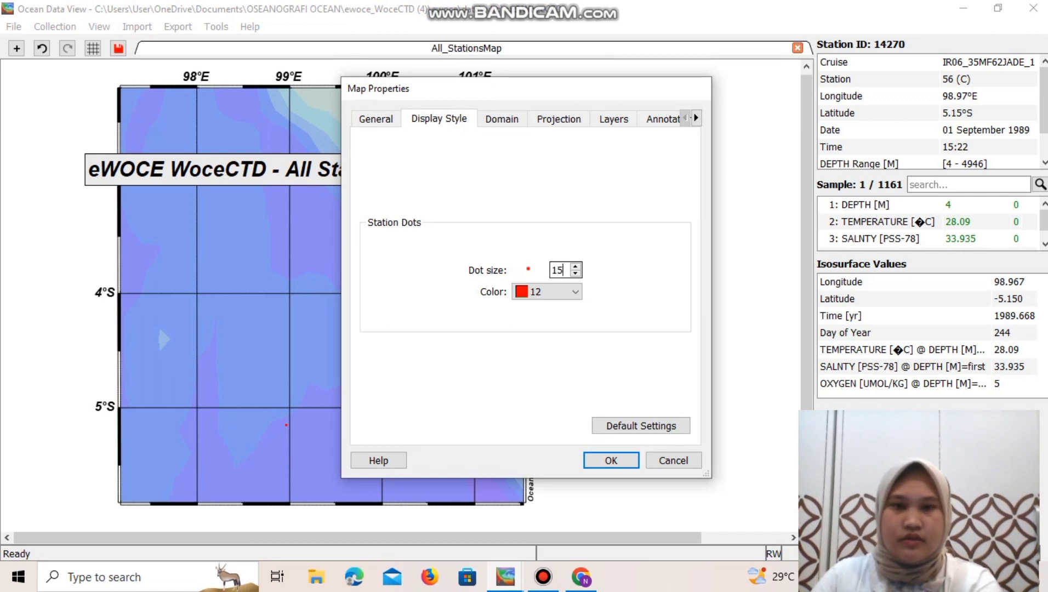
key(Return)
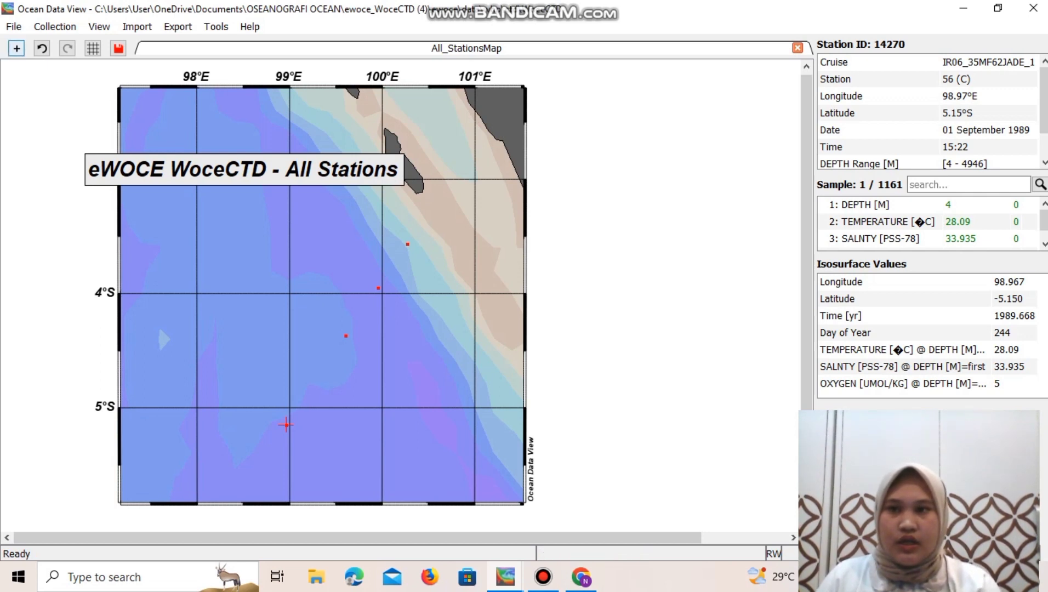
Step: Apply the 2 SCATTER Windows layout and enter window layout mode
click(16, 48)
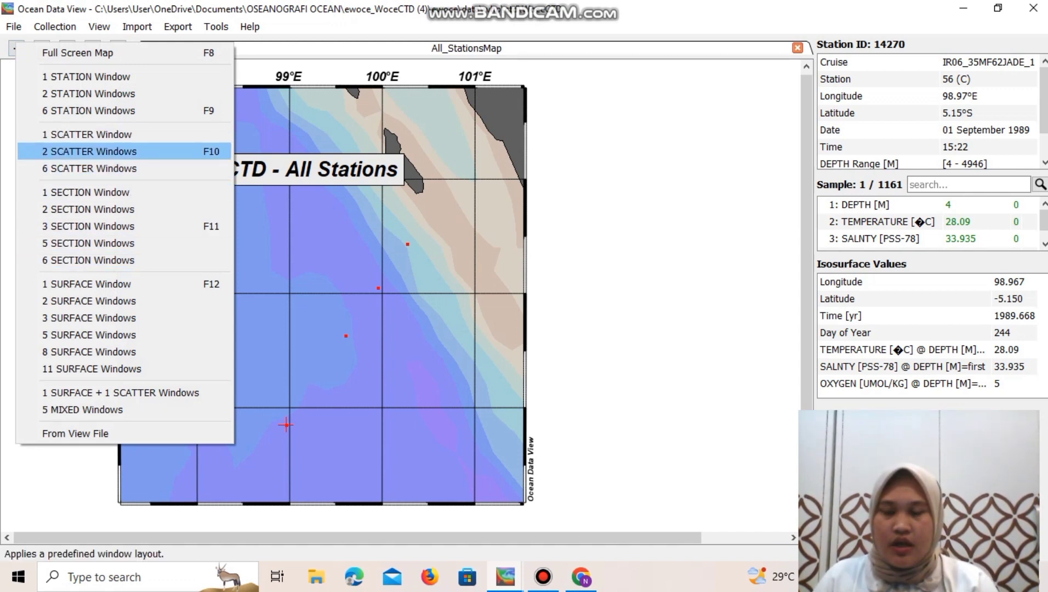
click(90, 151)
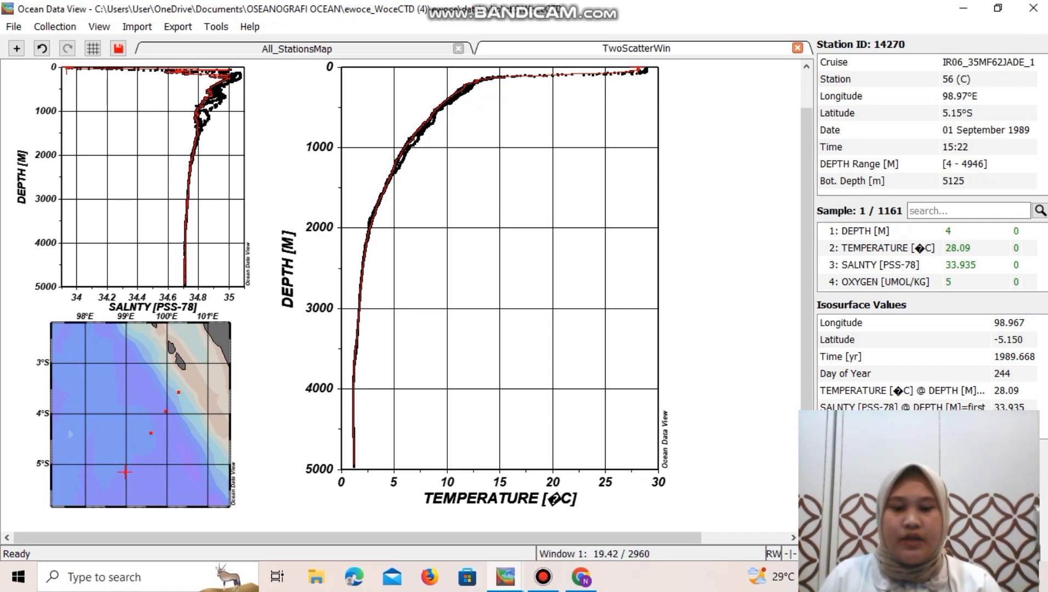
right_click(745, 258)
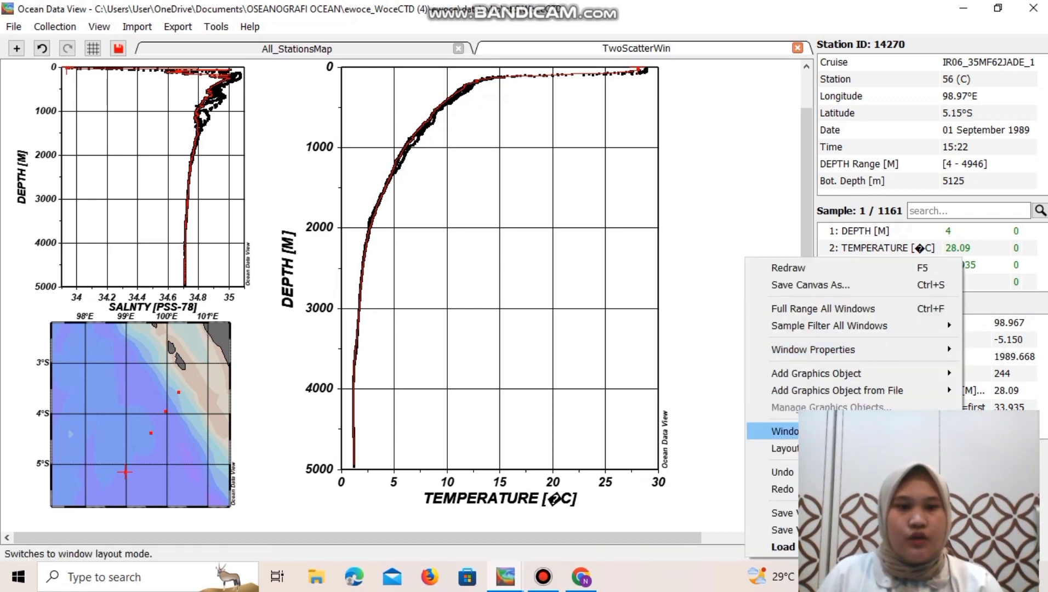
click(778, 431)
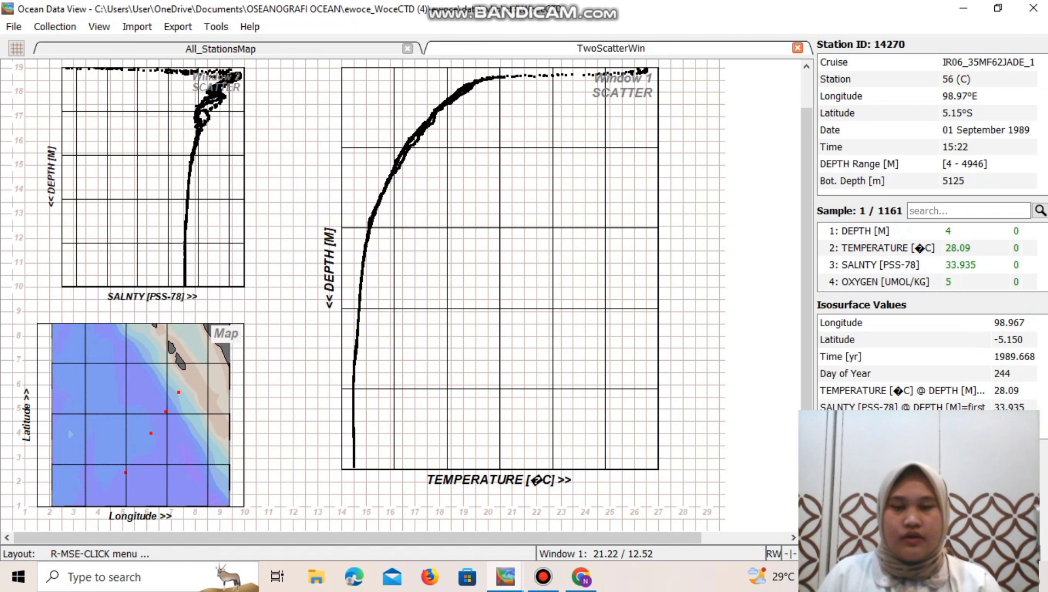
Step: Shrink and move the temperature scatter window so it spans about 22.4 / 2.6 to 30.2 / 13.9 on the layout grid
right_click(517, 225)
click(594, 237)
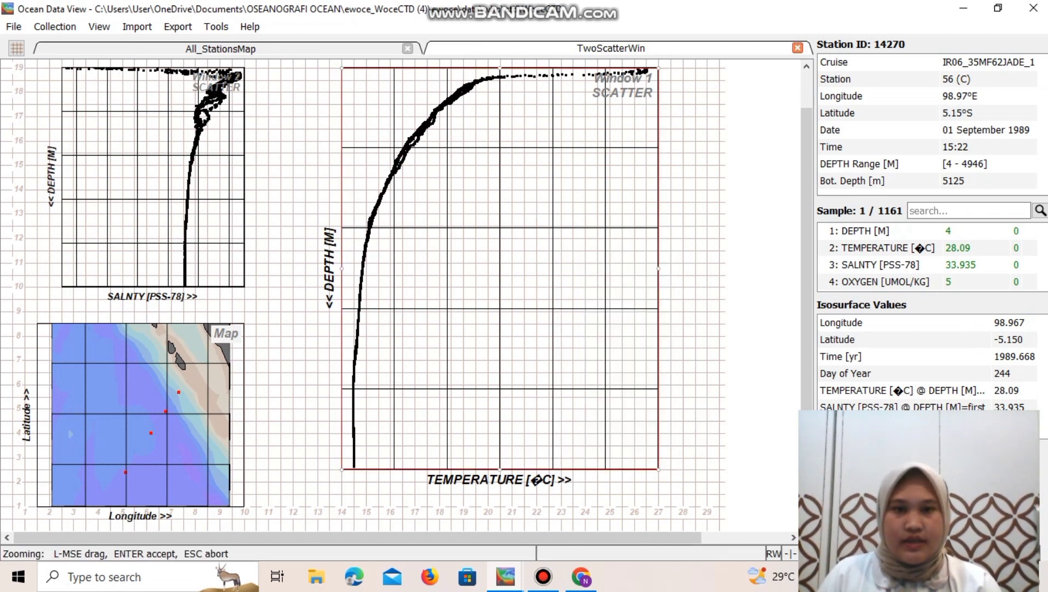
drag(594, 237, 690, 253)
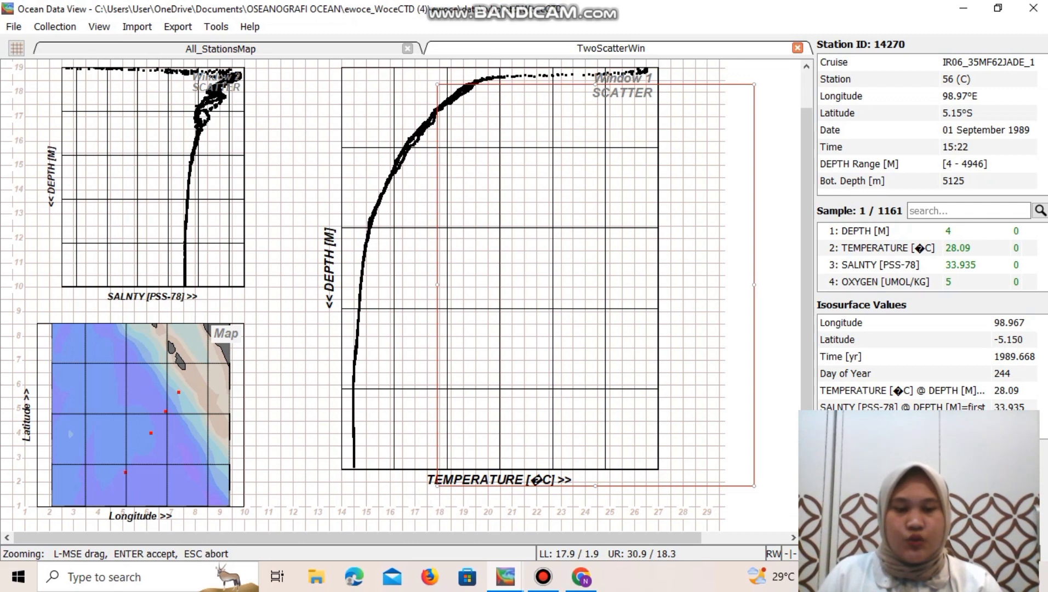
drag(754, 485, 675, 424)
drag(555, 253, 611, 303)
drag(730, 472, 682, 408)
drag(586, 270, 642, 330)
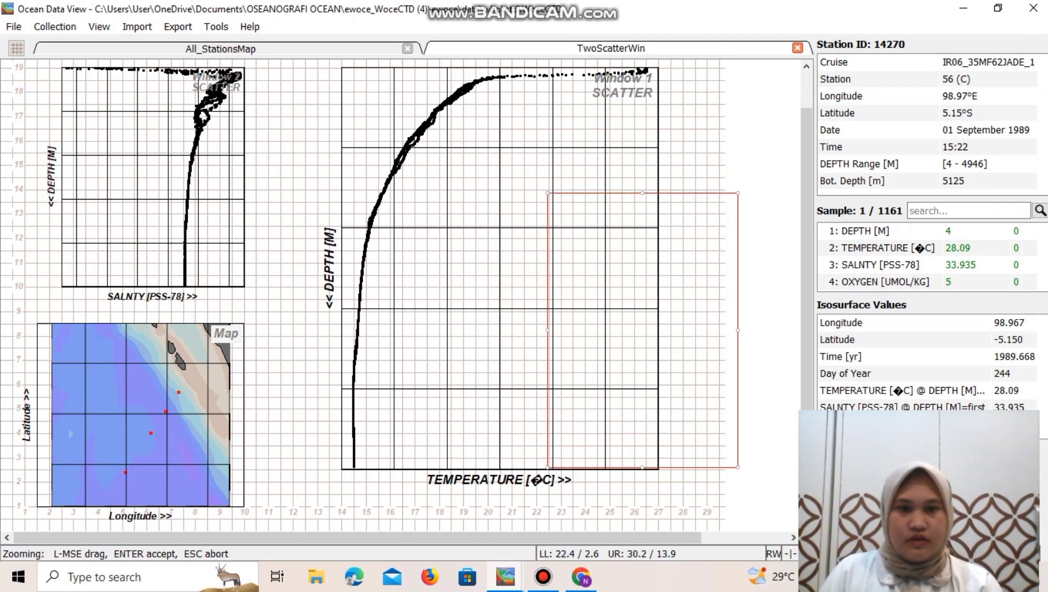
key(Return)
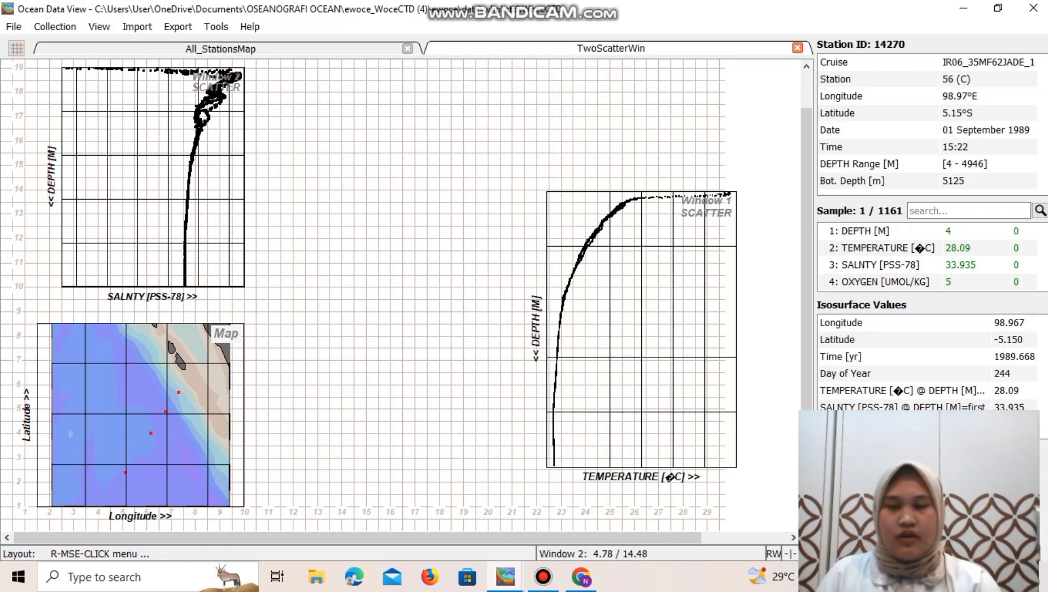
Step: Move and enlarge the salinity scatter window to span about 11.5 / 2.8 to 19 / 13.9 on the layout grid, and accept the layout
right_click(117, 179)
click(193, 189)
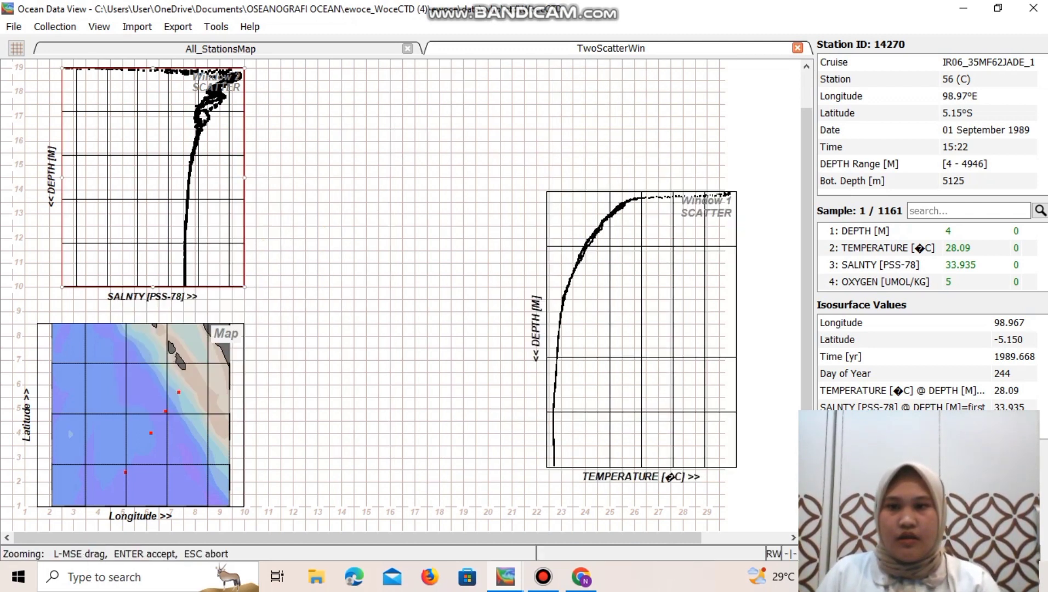
drag(152, 176, 372, 302)
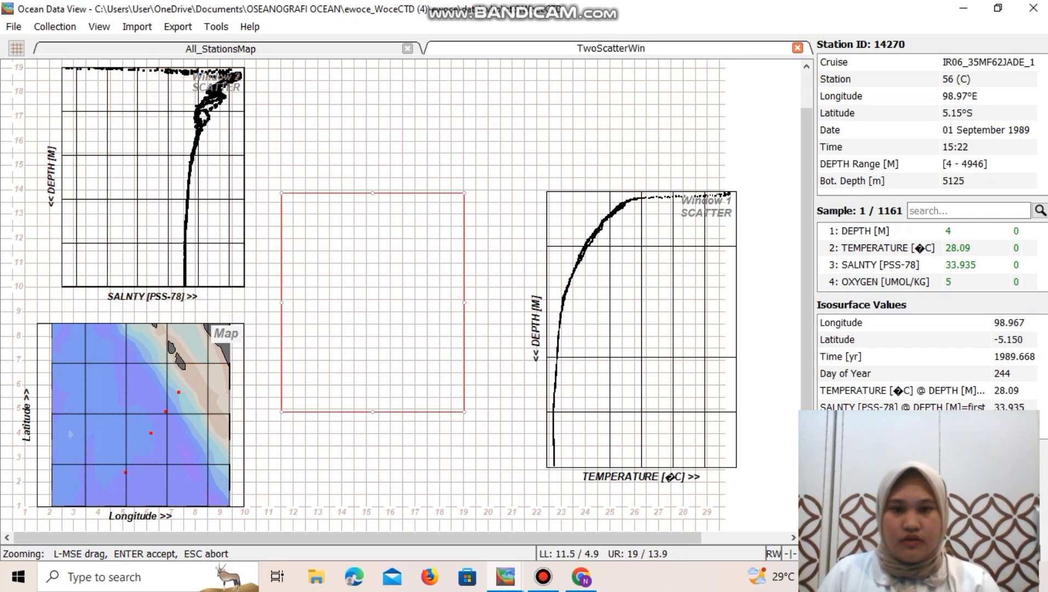
drag(464, 412, 465, 462)
key(Return)
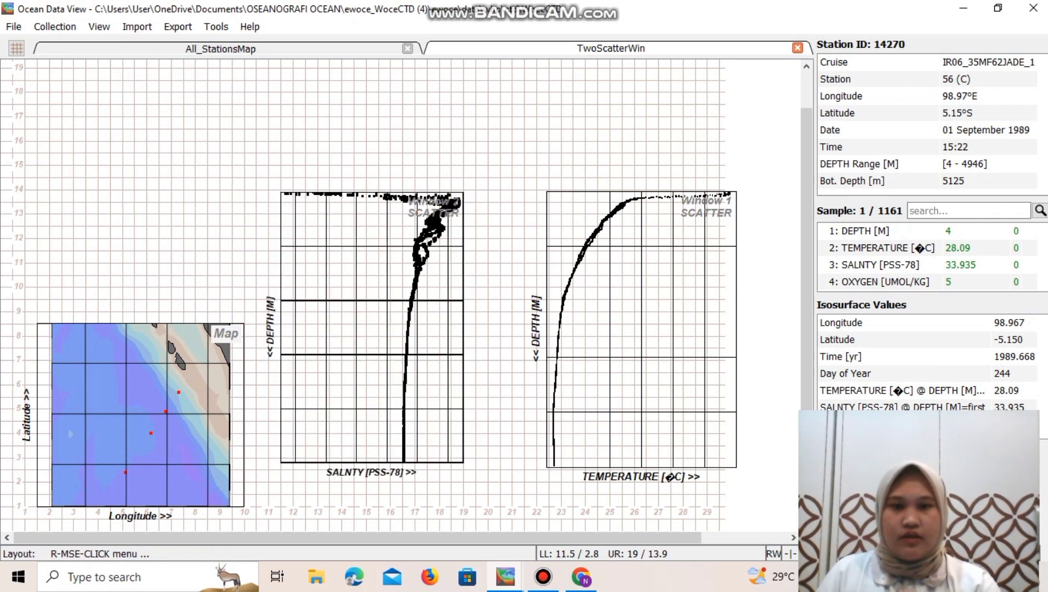
right_click(769, 302)
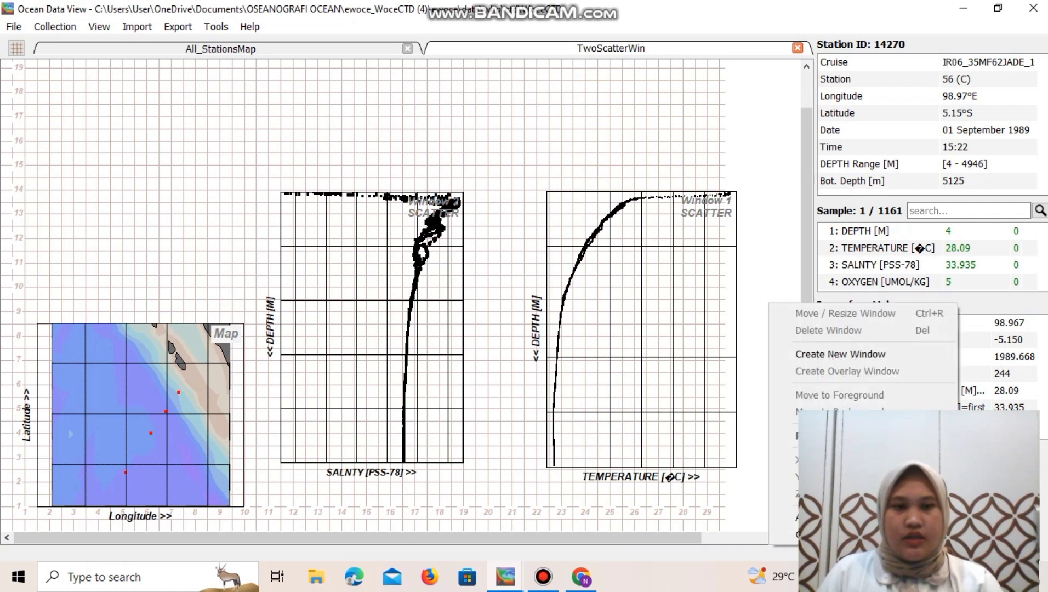
click(795, 517)
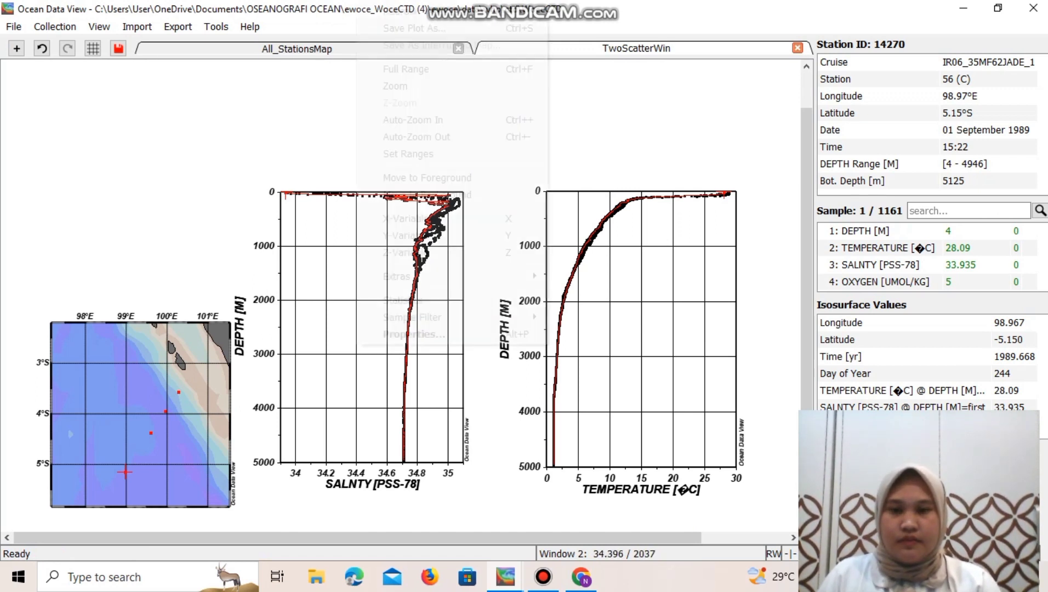
Step: Set the Z-axis variable of the salinity scatter window to SALNTY [PSS-78]
right_click(356, 345)
click(405, 252)
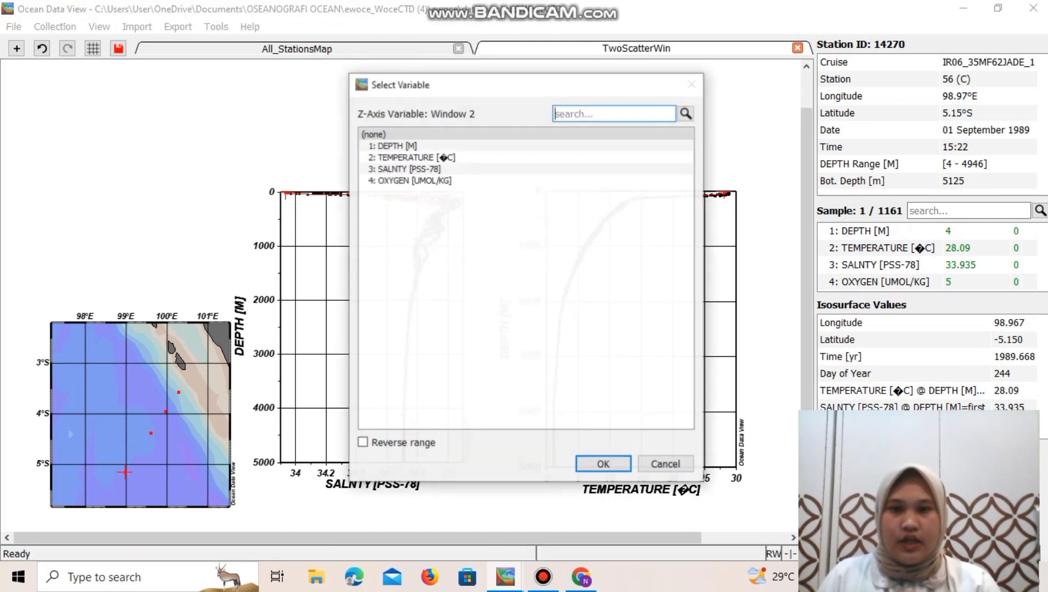
click(409, 169)
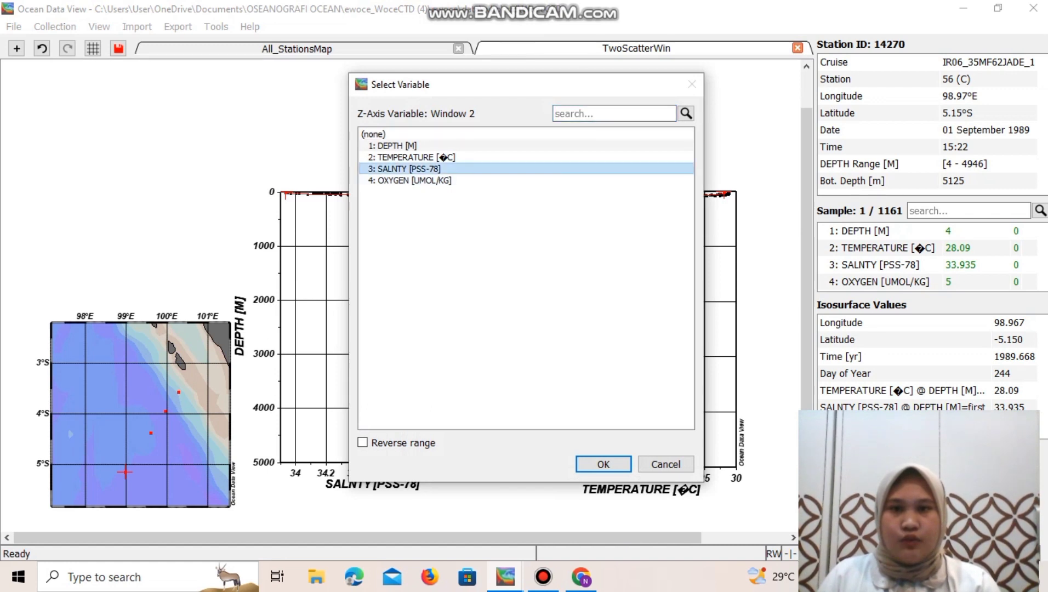
key(Return)
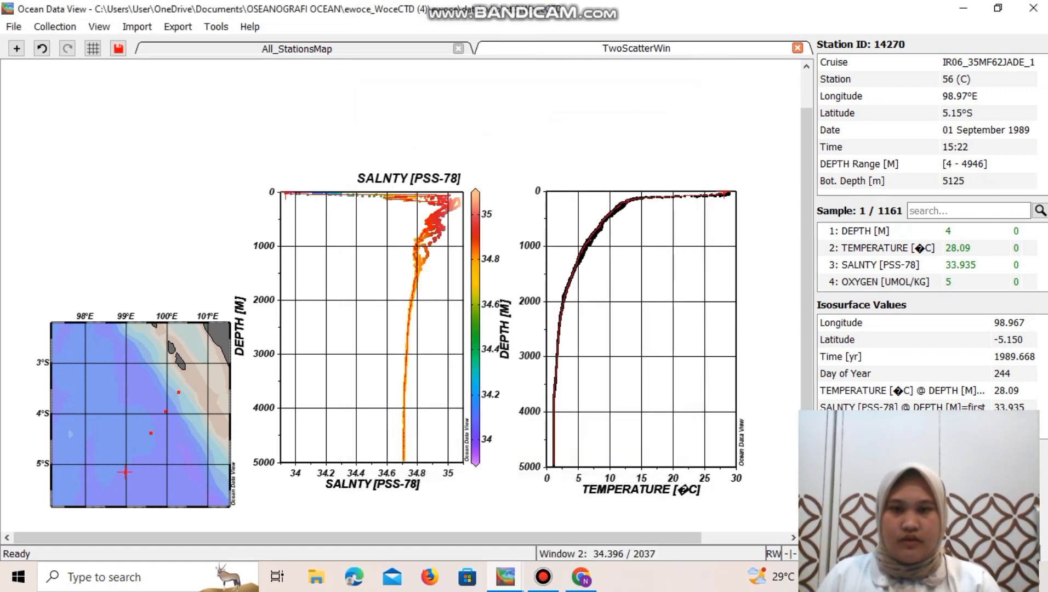
Step: Set the Z-axis variable of the temperature scatter window to TEMPERATURE
right_click(665, 274)
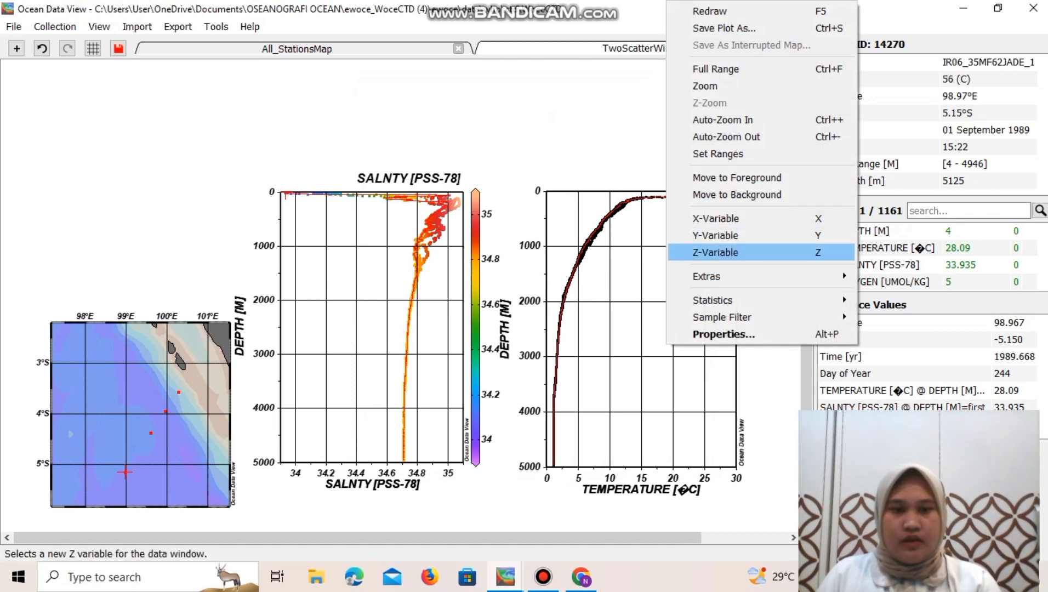
click(714, 252)
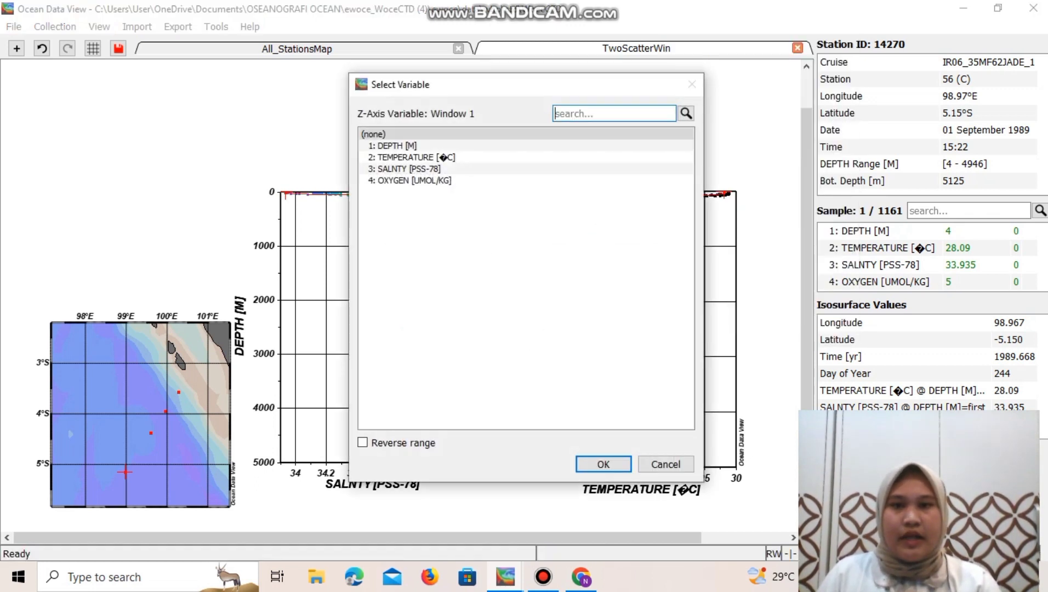
click(411, 157)
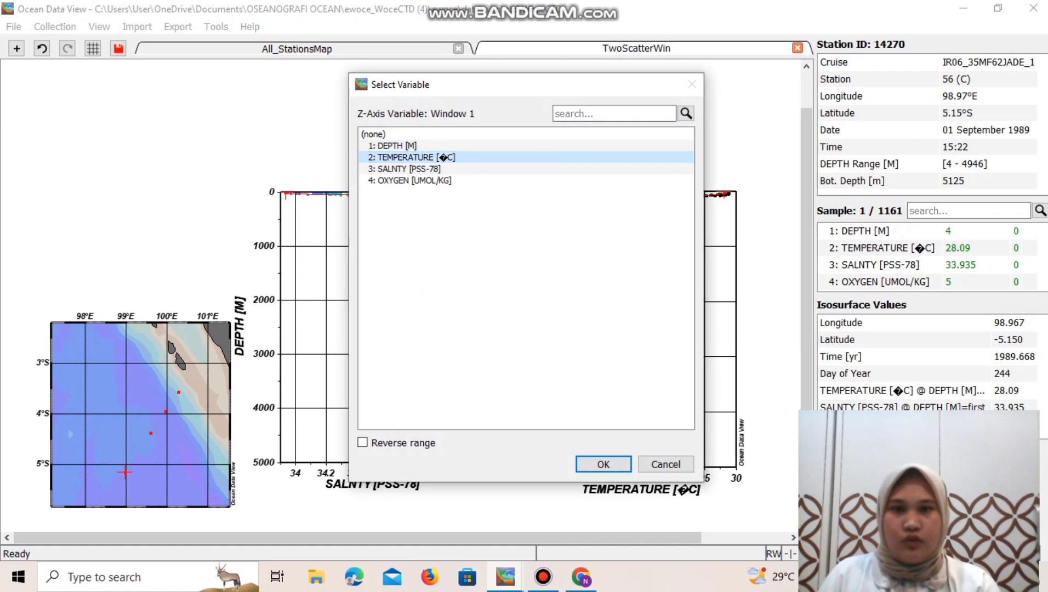
click(603, 464)
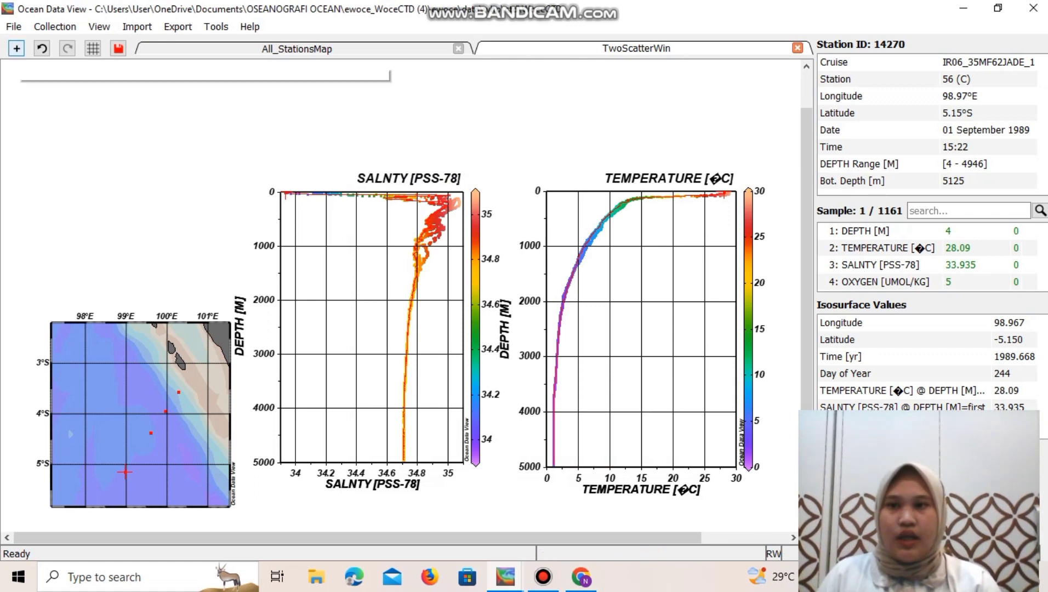
Step: Apply the 6 STATION Windows layout and add stations 59, 58, 57 and 56 from the map to the plots
right_click(17, 48)
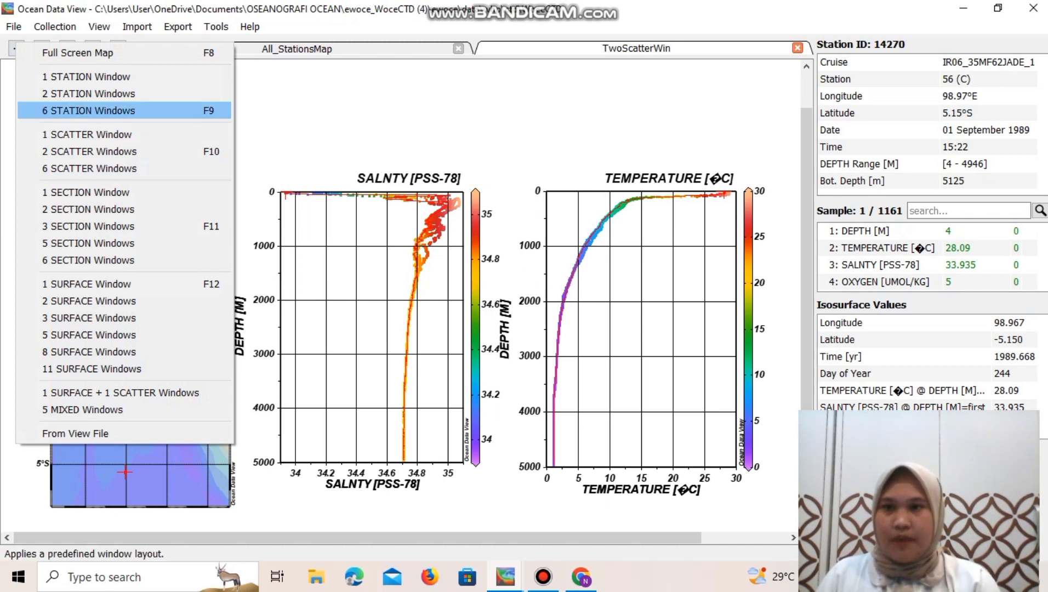
key(Return)
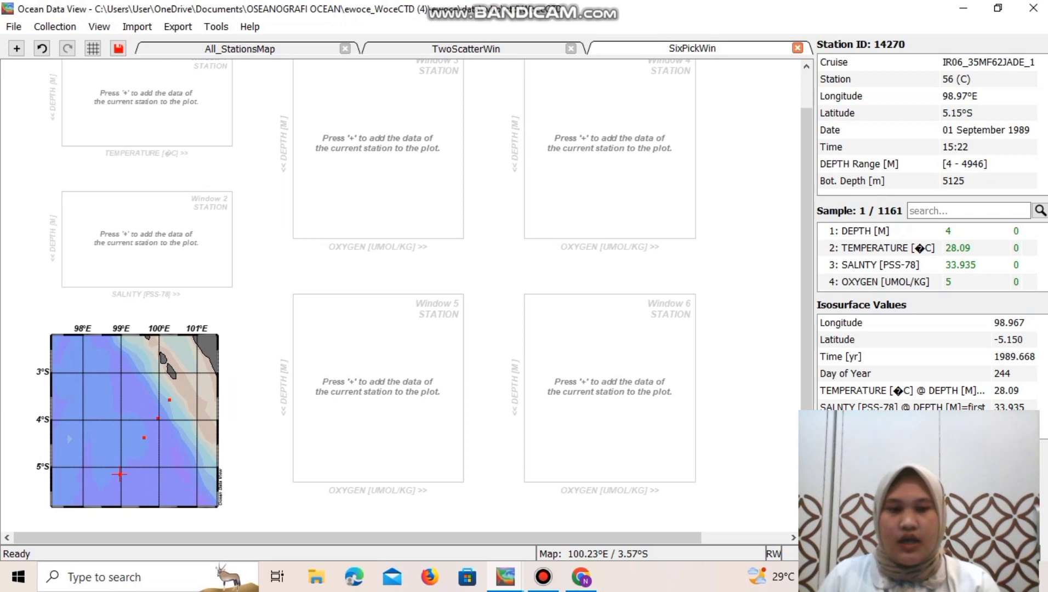
double_click(168, 400)
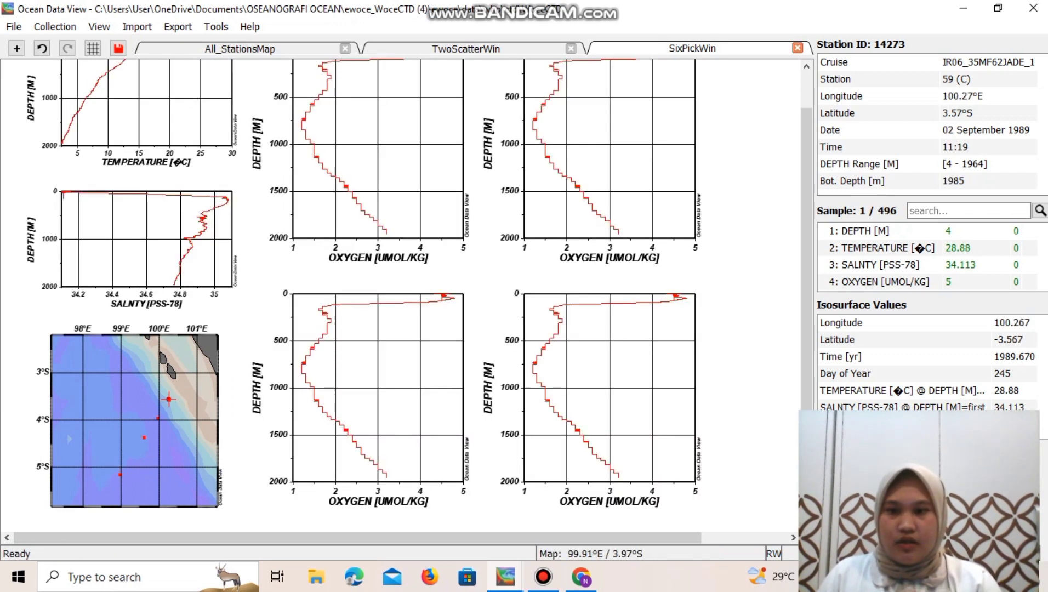
double_click(157, 417)
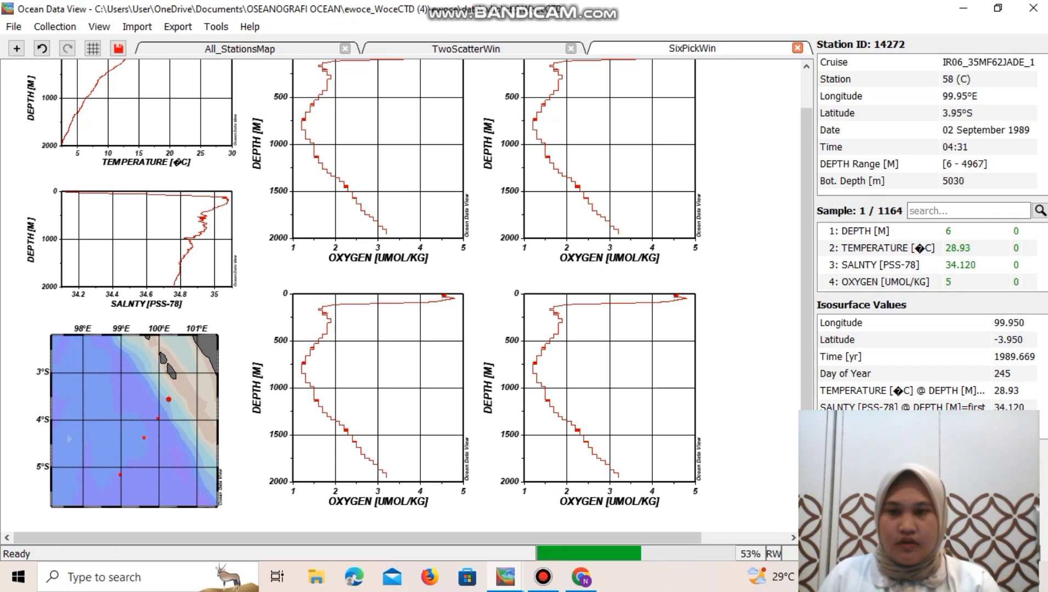
double_click(143, 436)
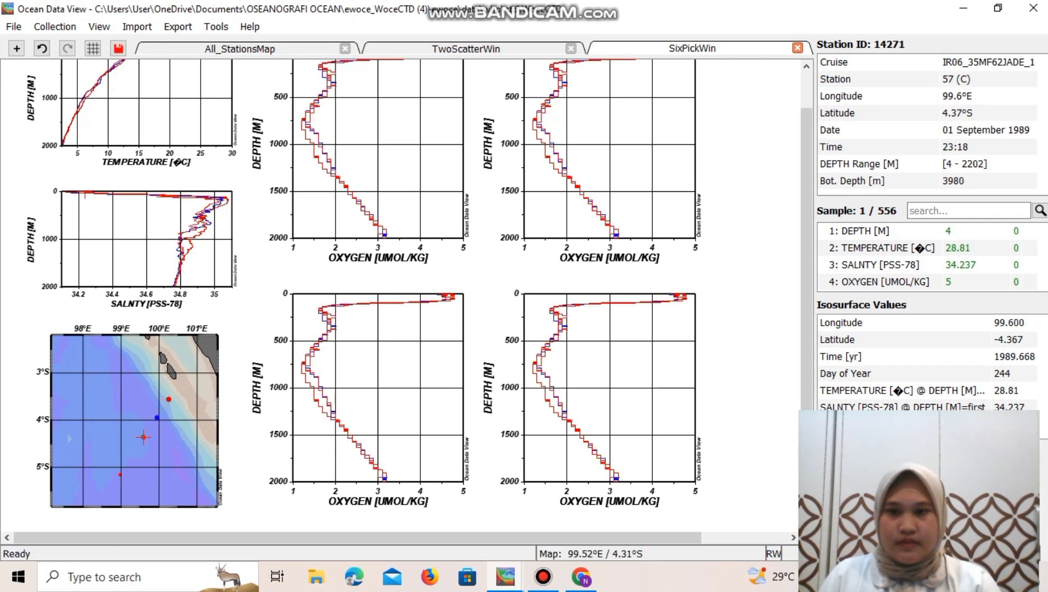
double_click(120, 473)
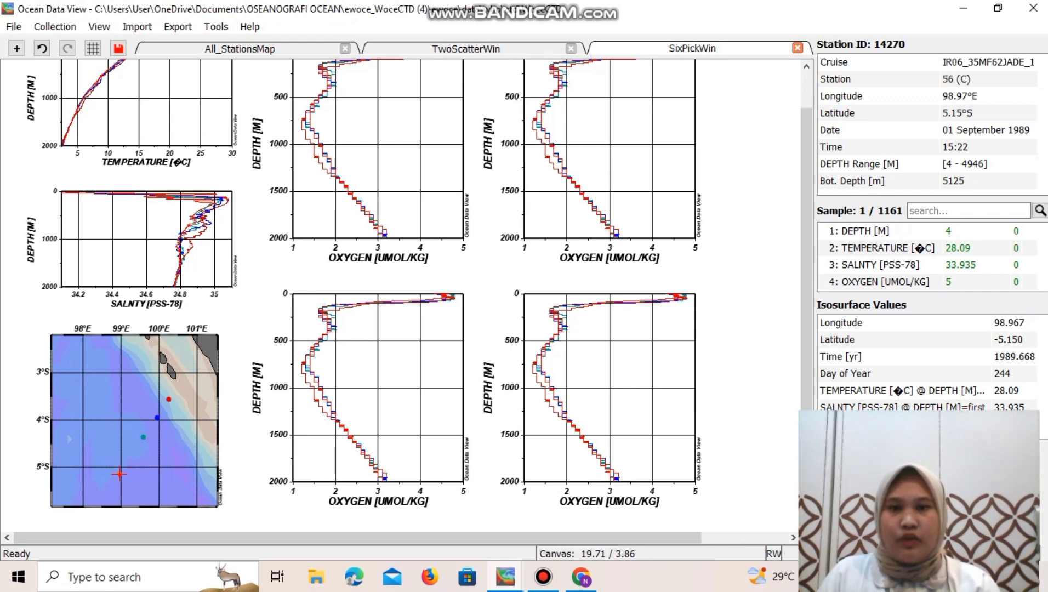
Step: Enter window layout mode and delete the four oxygen station windows
right_click(761, 195)
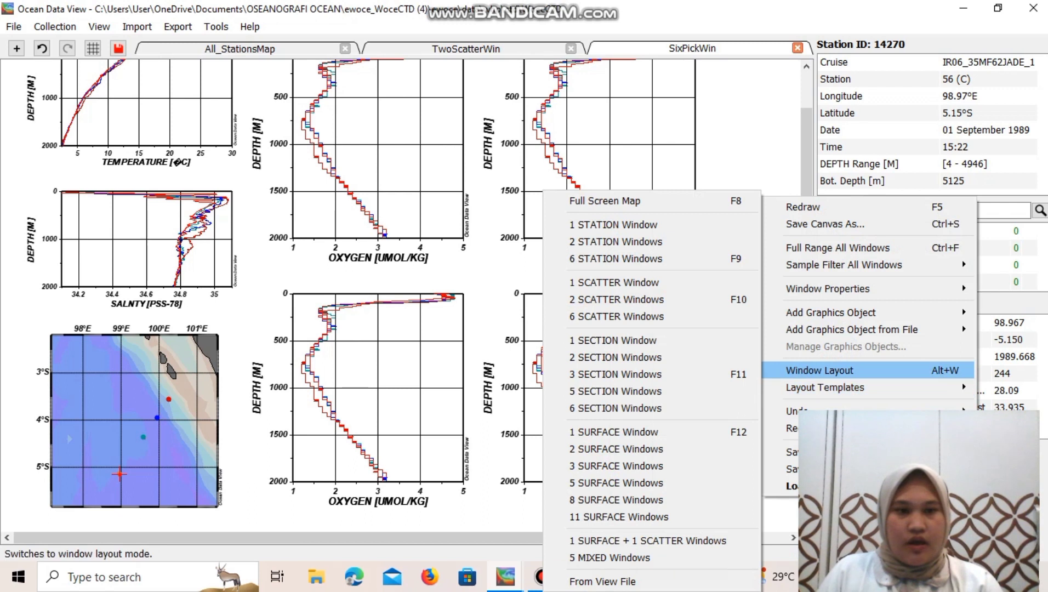
click(819, 370)
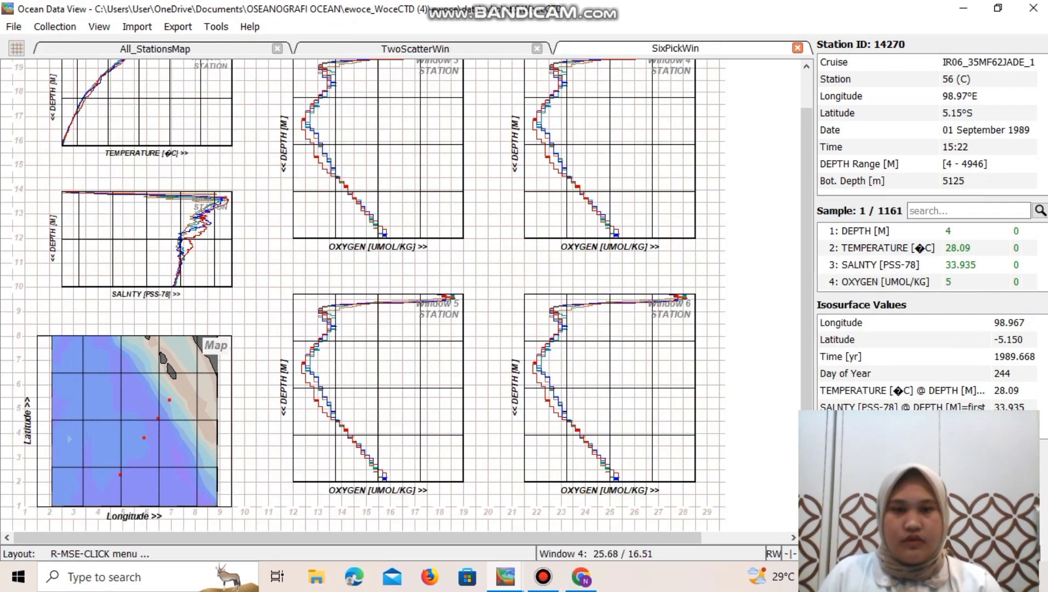
right_click(626, 128)
click(646, 155)
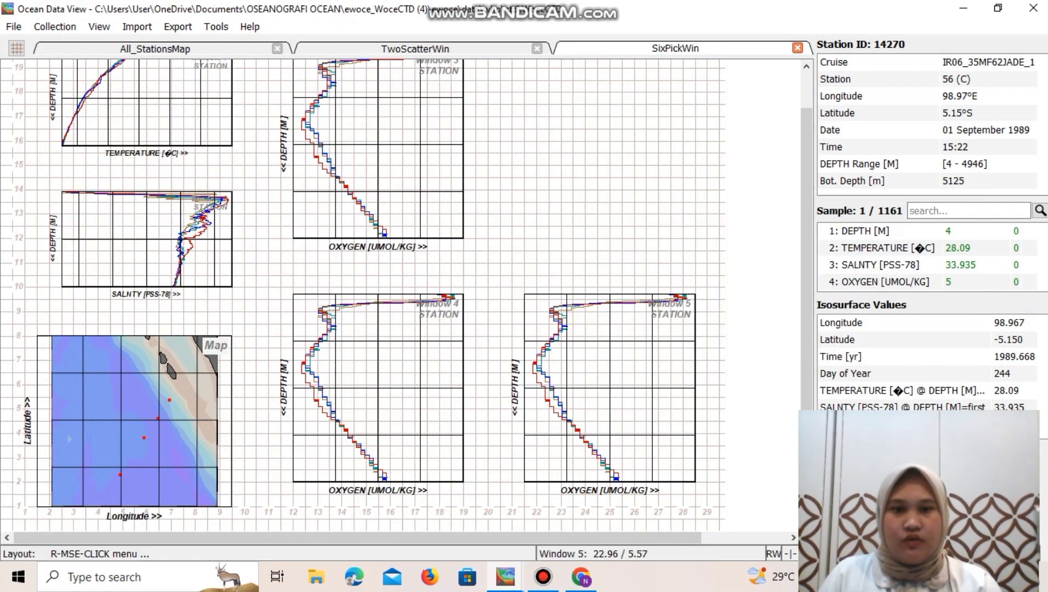
right_click(561, 154)
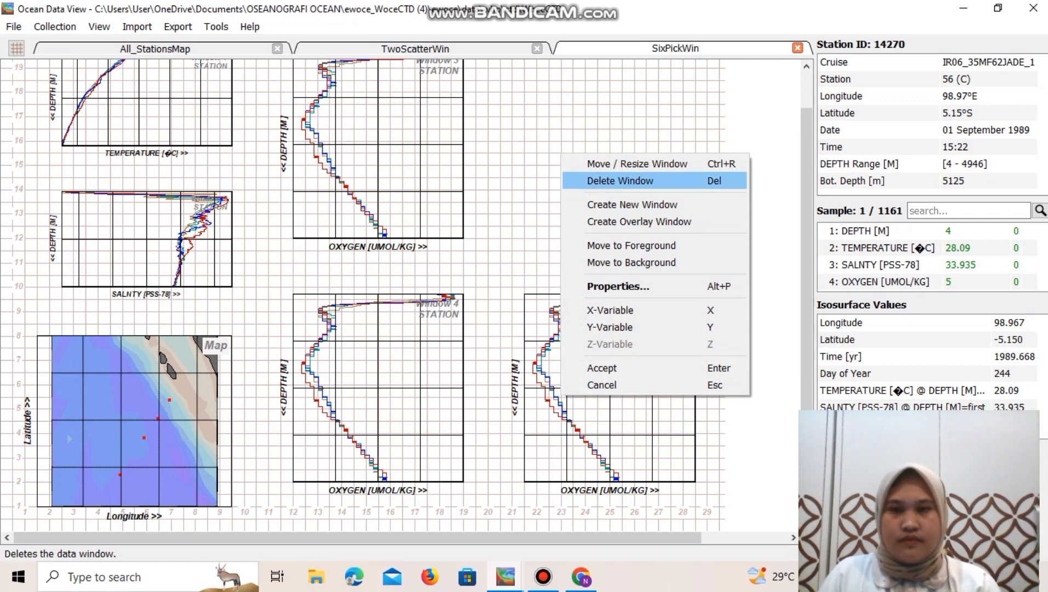
click(619, 180)
right_click(394, 140)
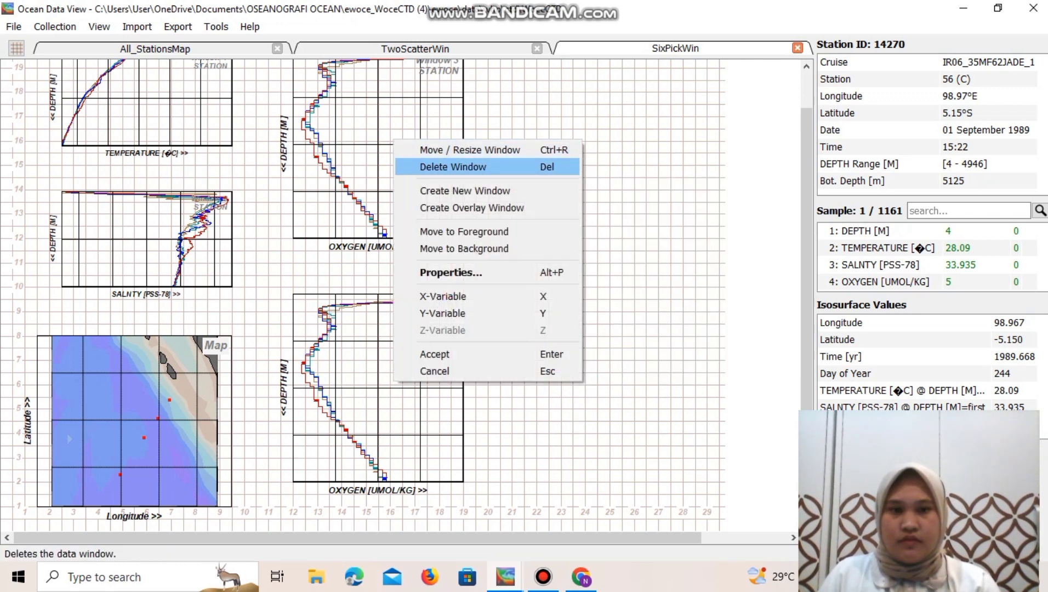
click(452, 167)
right_click(397, 329)
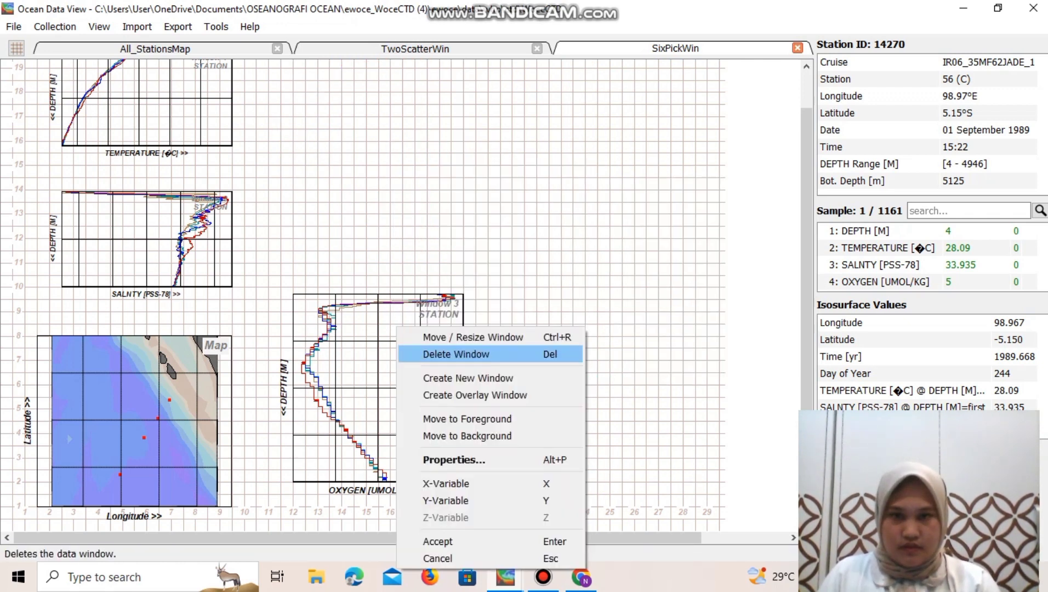
click(456, 354)
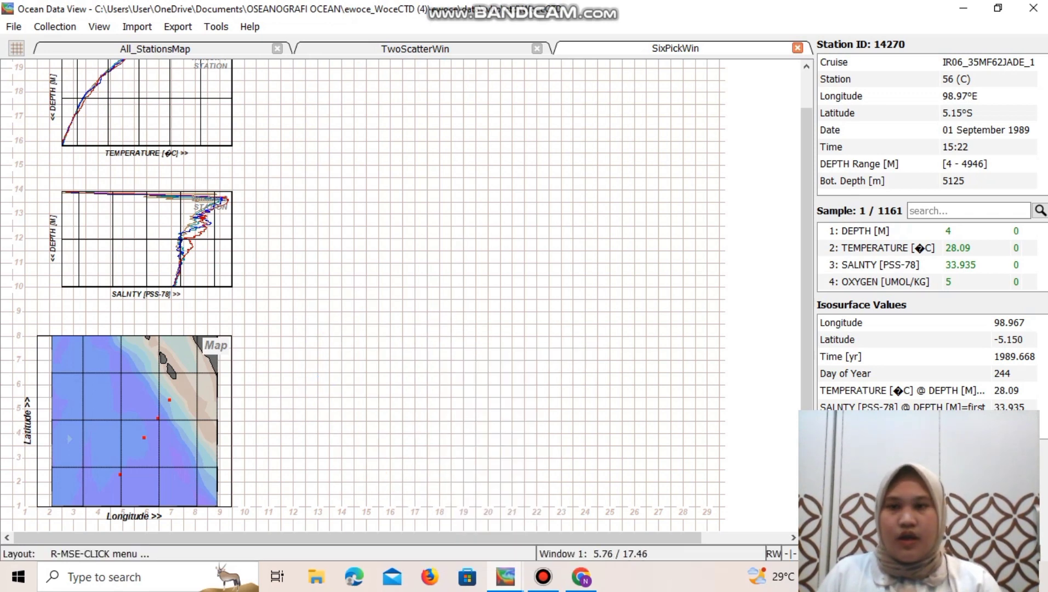
Step: Move and enlarge the temperature station window to span about 15.6 / 12.8 to 27.5 / 18.2 on the layout grid
right_click(141, 106)
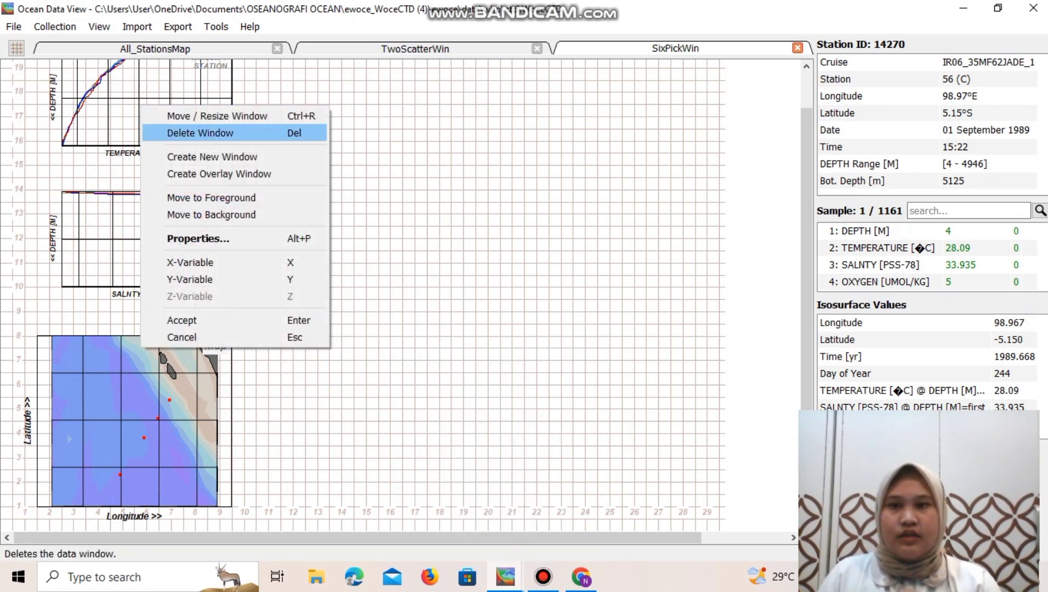
click(217, 116)
drag(214, 115, 671, 219)
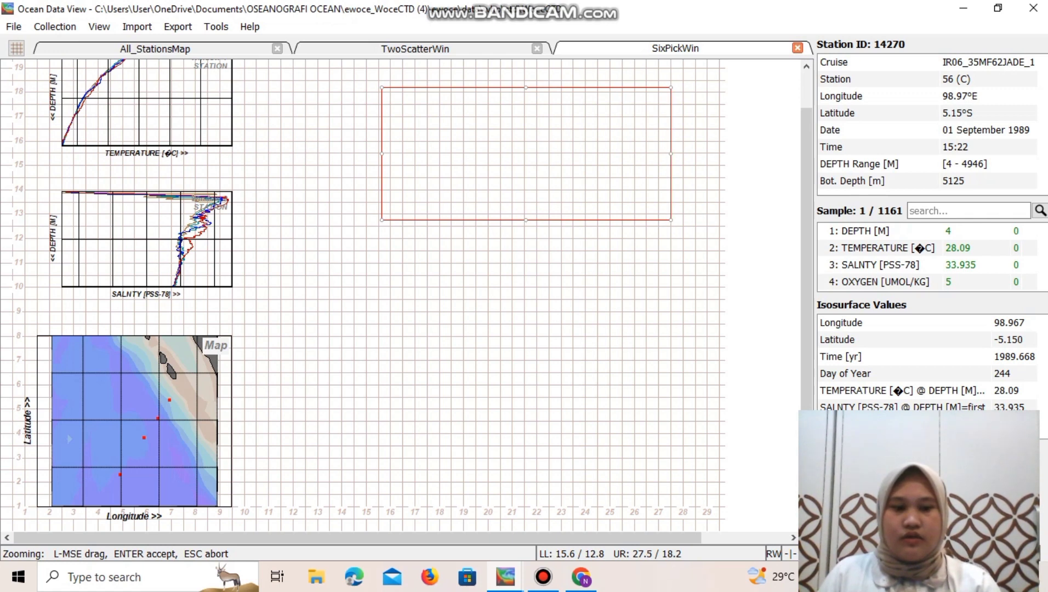
key(Return)
Step: Move and enlarge the salinity station window to span about 15.7 / 3.3 to 27.5 / 8.8 on the grid, and accept the layout
right_click(138, 234)
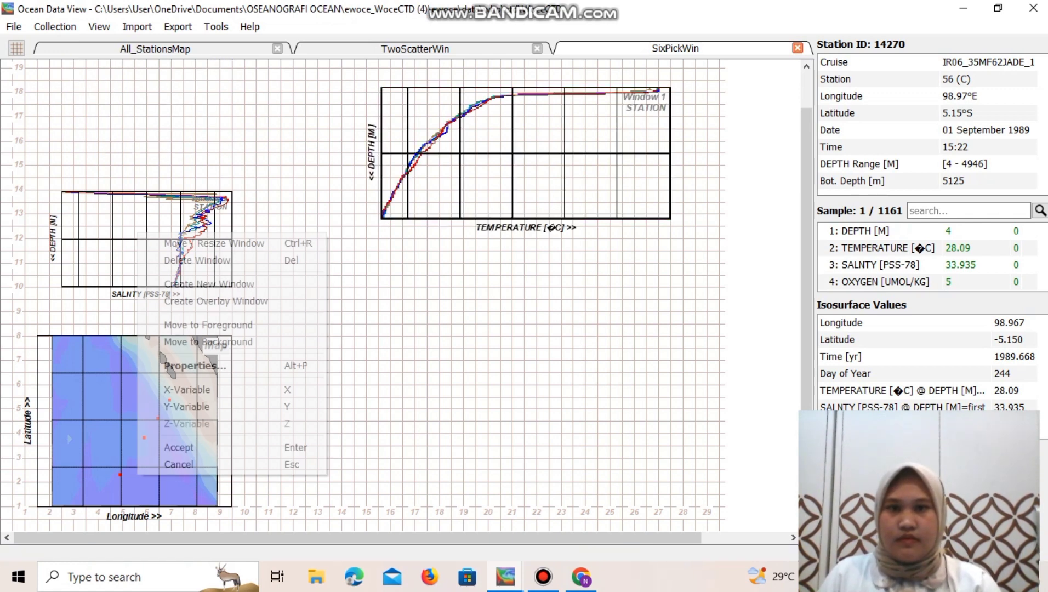
click(208, 243)
drag(208, 242, 527, 350)
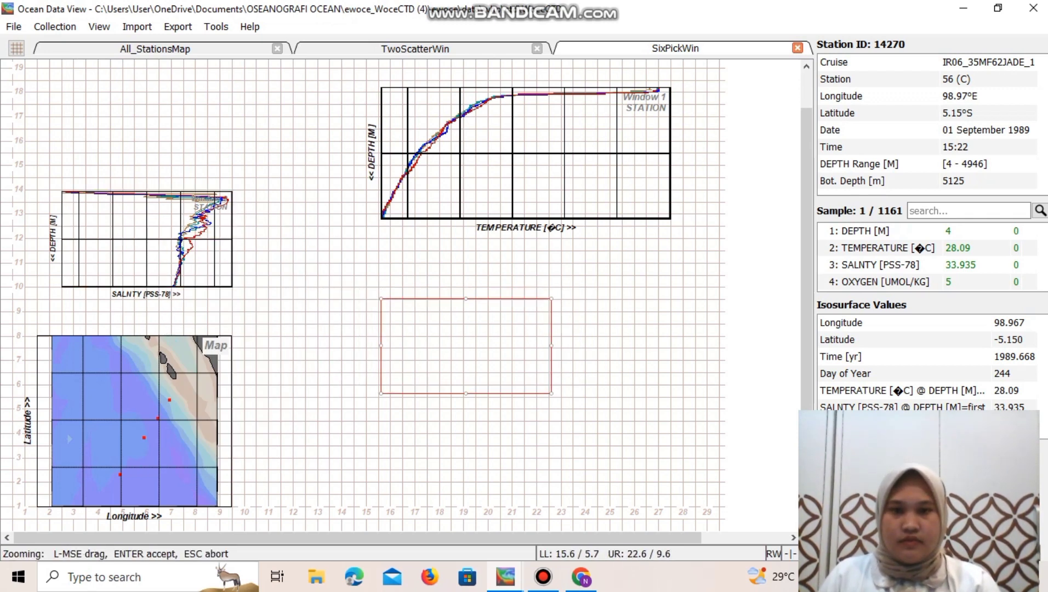
drag(551, 394, 669, 455)
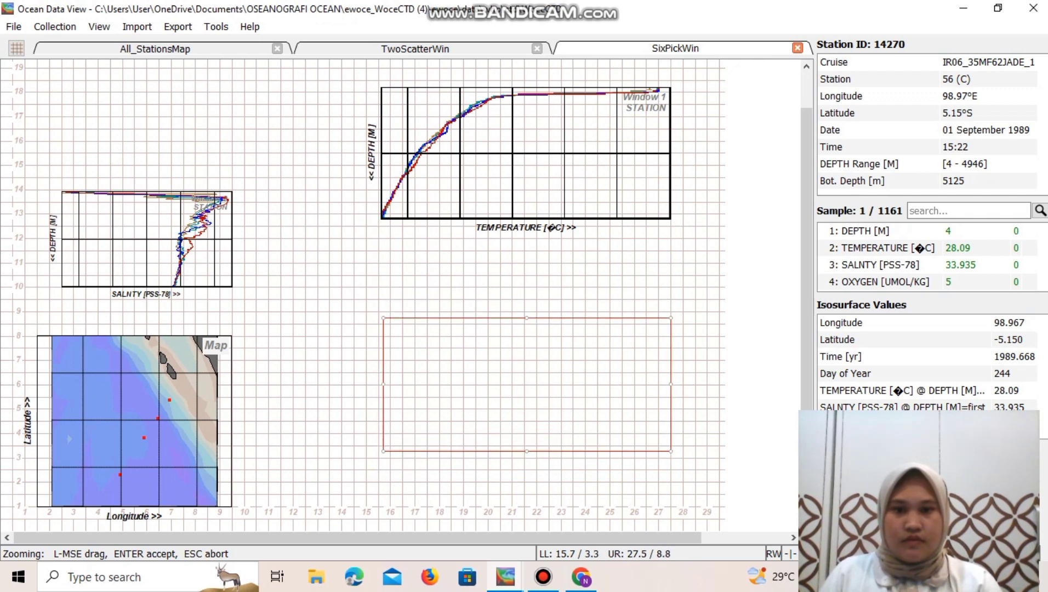
key(Return)
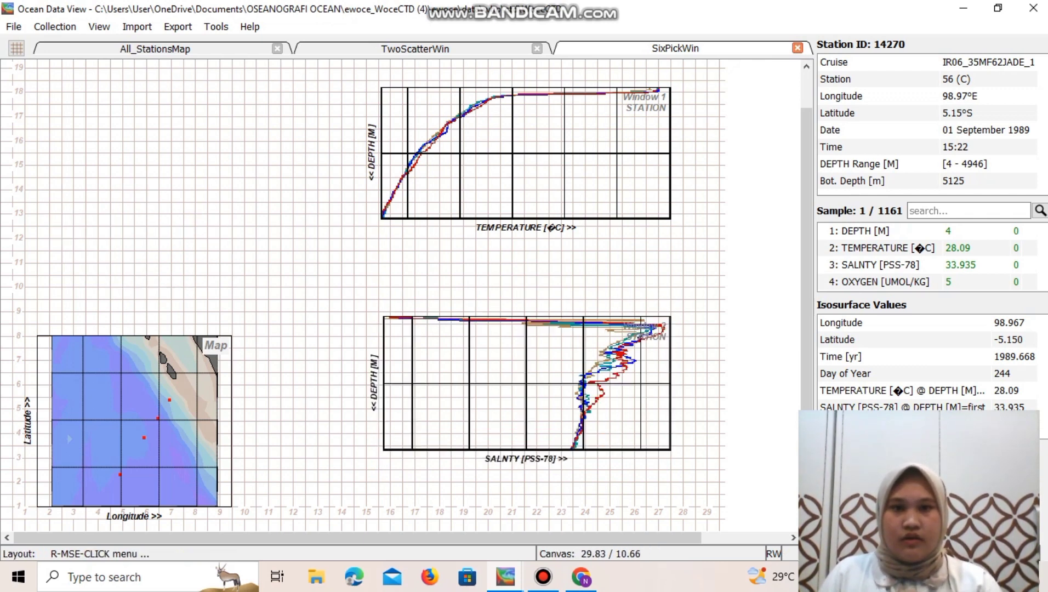
right_click(729, 271)
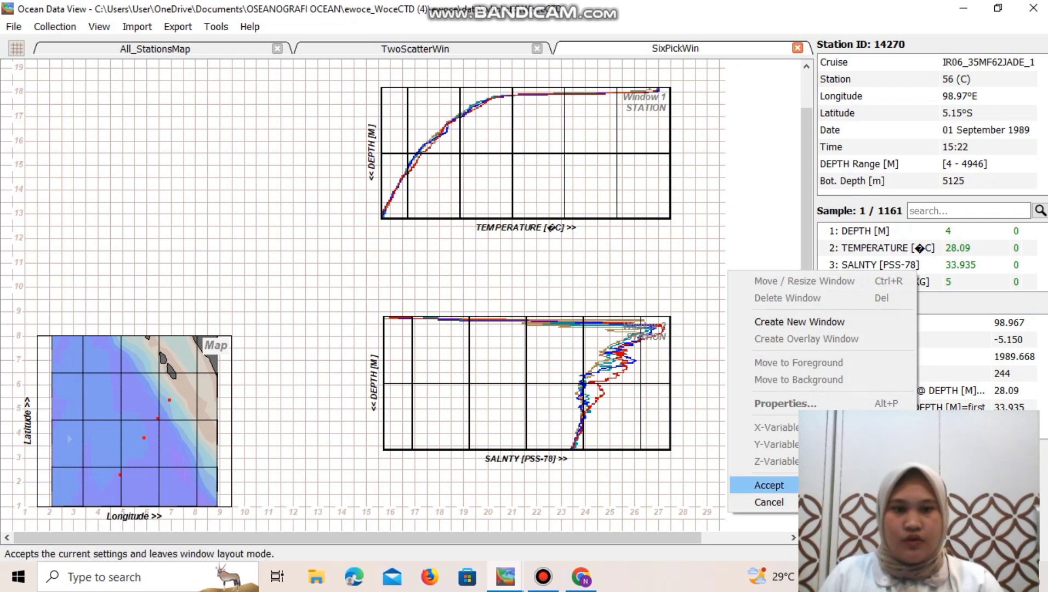
click(768, 485)
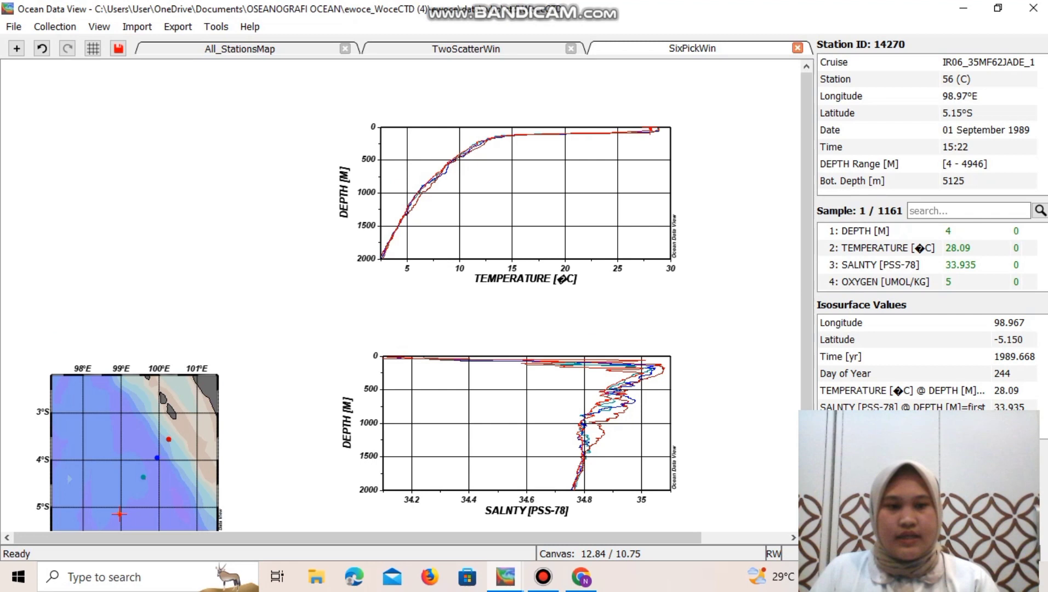
drag(805, 351, 806, 387)
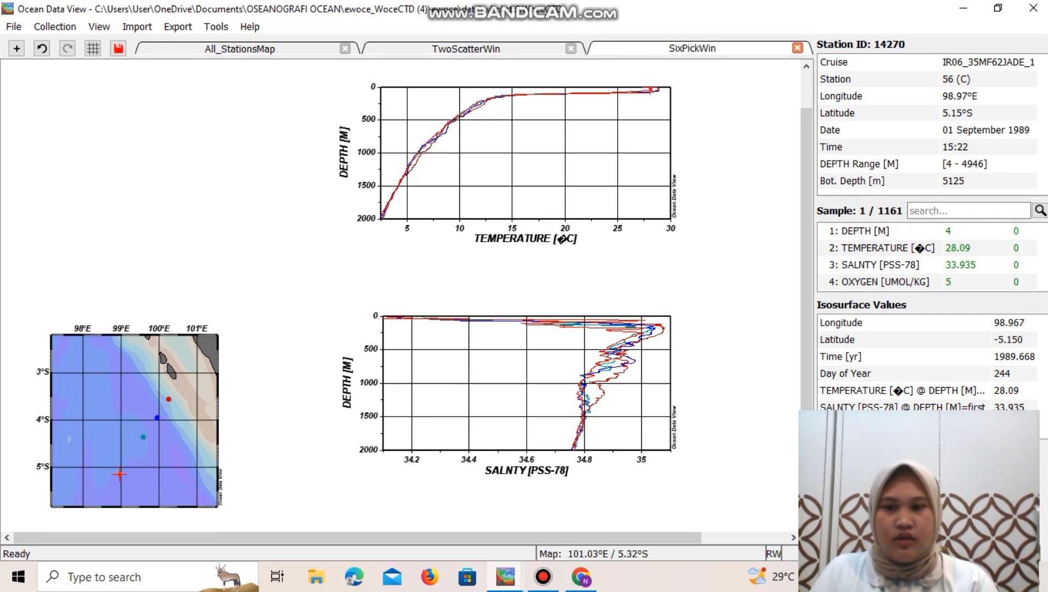
Step: Apply the 6 SECTION Windows layout and define a section on the map through the four stations, from the northeasternmost to the southwesternmost
click(16, 48)
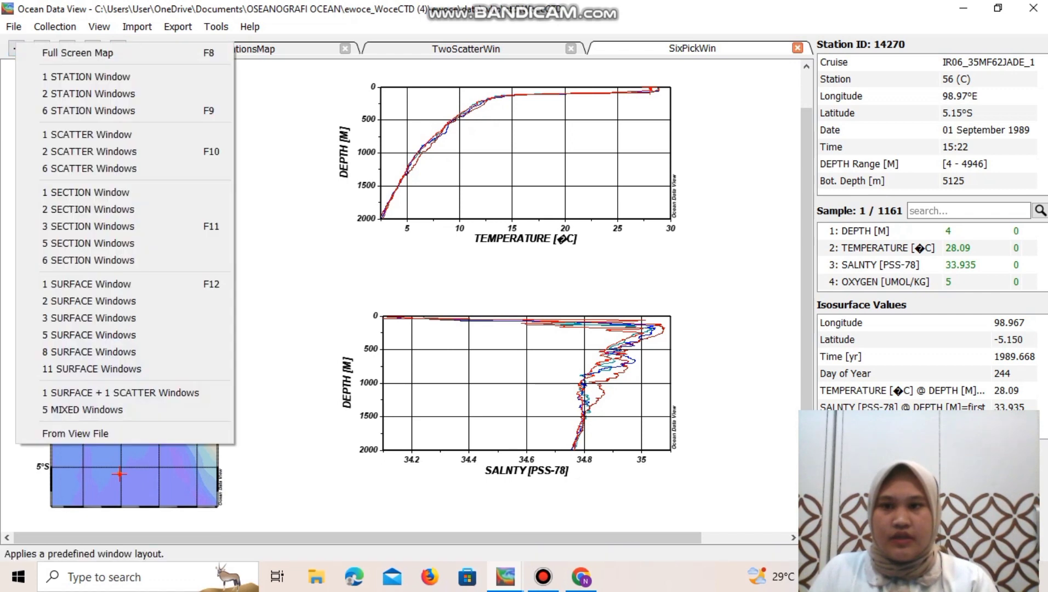
click(88, 260)
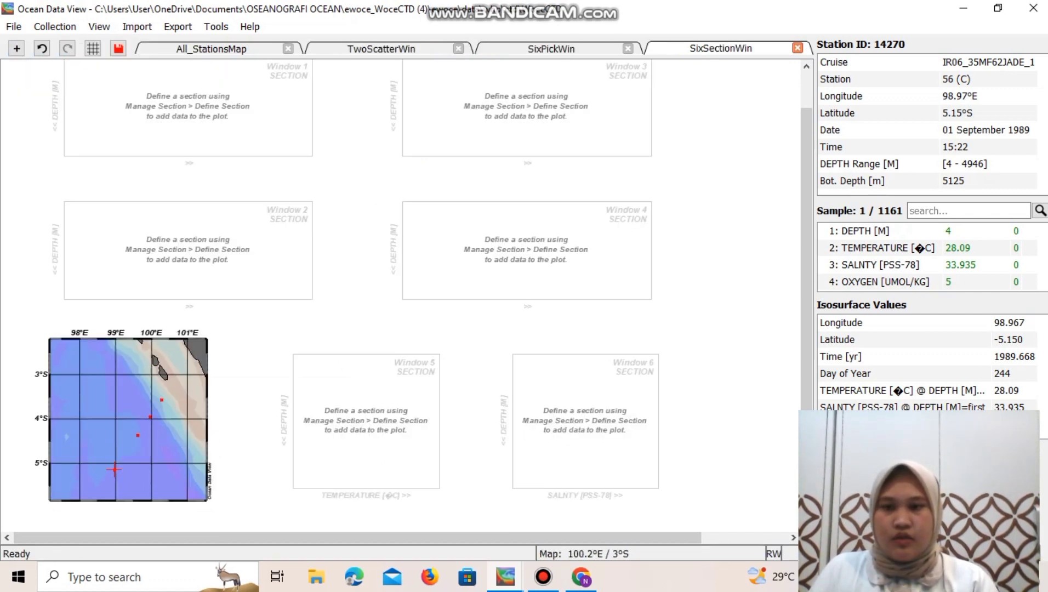
right_click(159, 377)
mouse_move(246, 282)
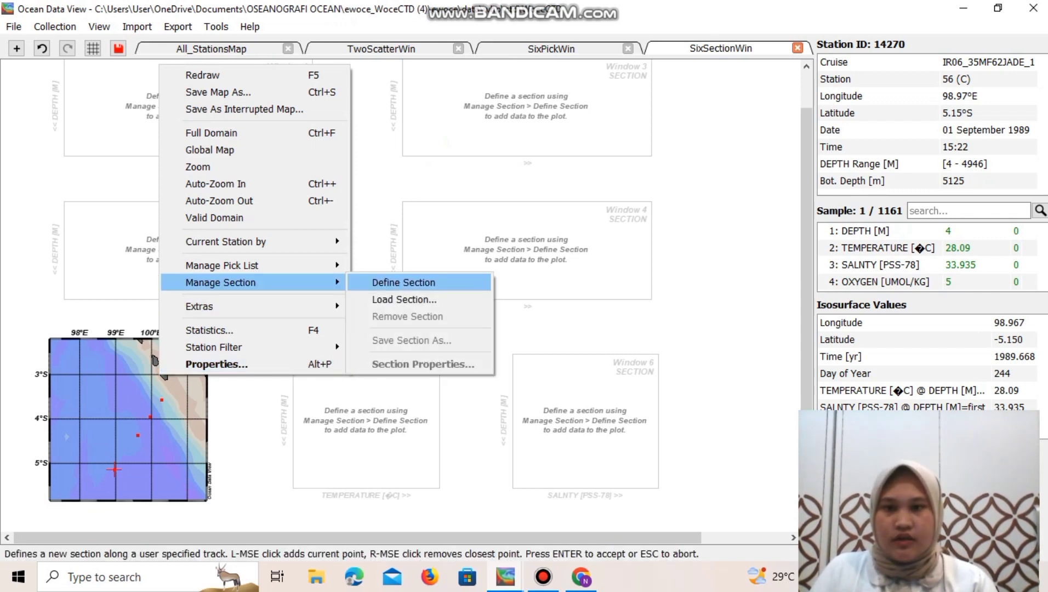
click(403, 282)
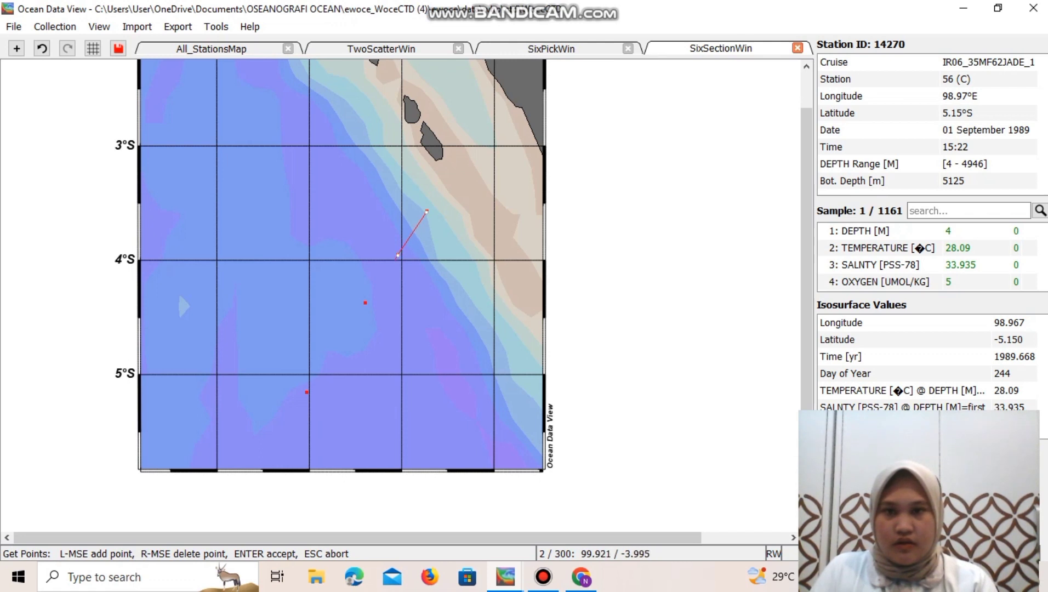
click(365, 302)
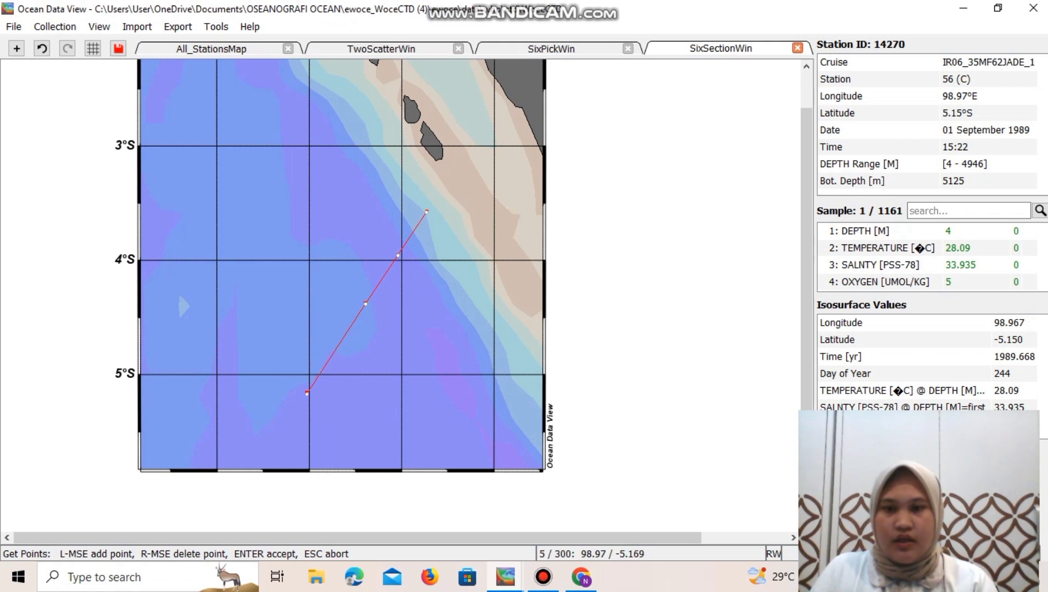
key(Return)
key(Return)
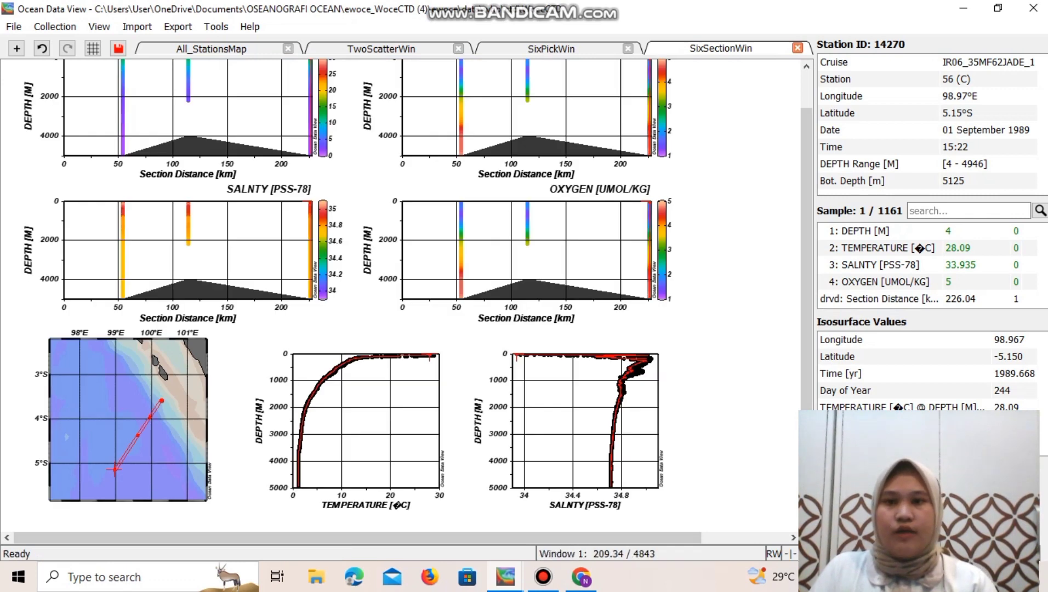
Step: Enter window layout mode and delete the two oxygen section windows and the temperature and salinity depth-profile windows beside the map
scroll(179, 326, up, 1)
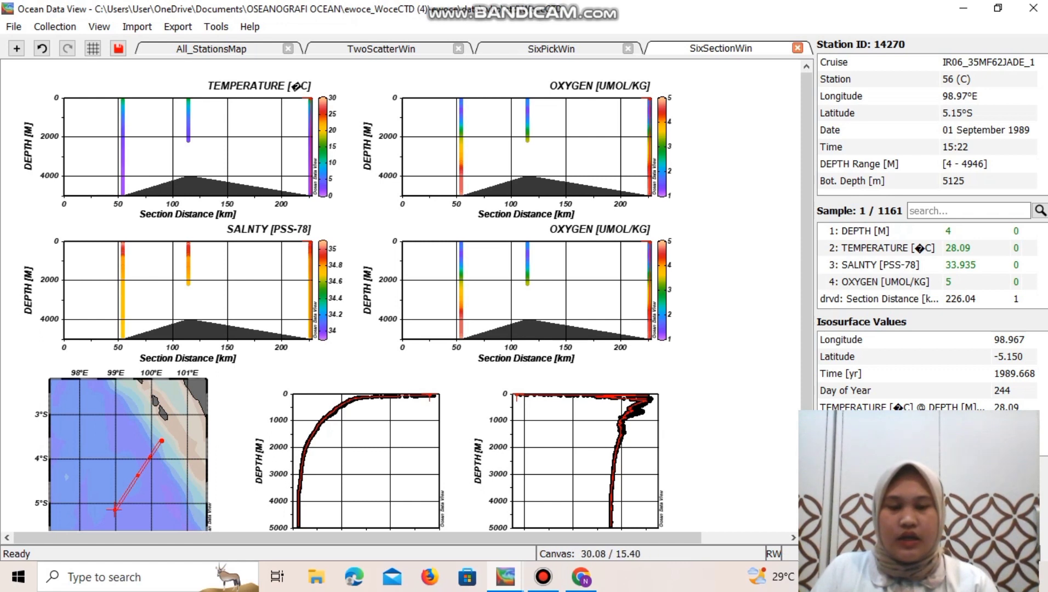
right_click(734, 196)
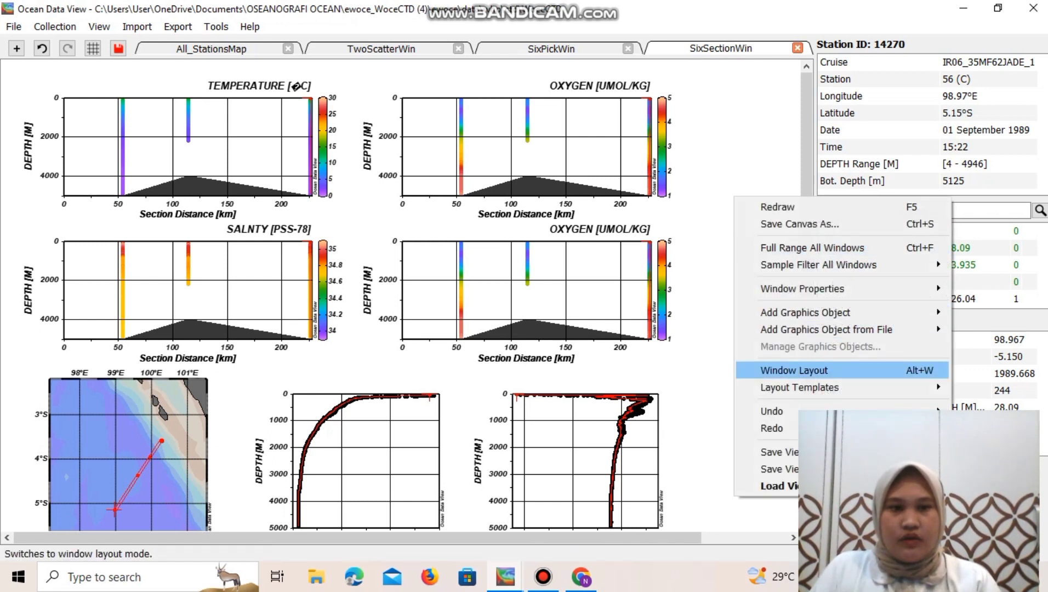
click(794, 371)
right_click(585, 93)
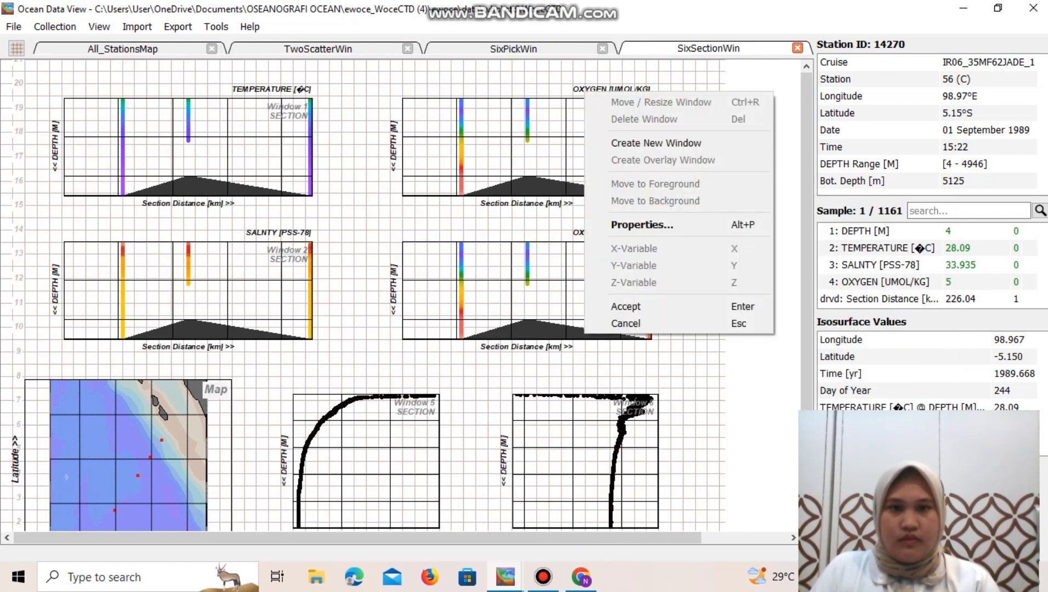
right_click(491, 186)
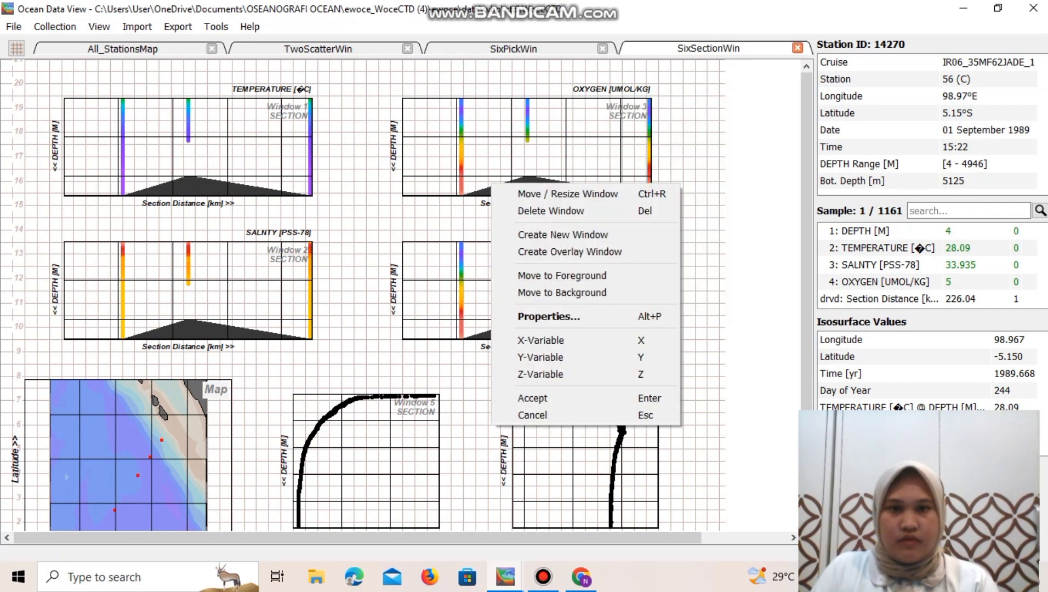
click(551, 211)
right_click(535, 245)
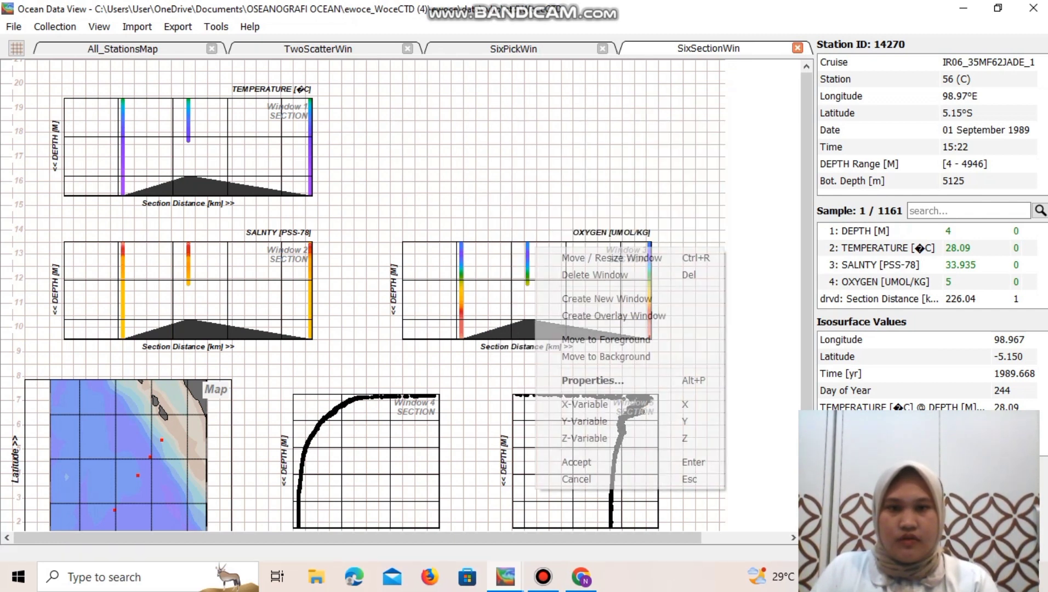
click(575, 275)
right_click(390, 177)
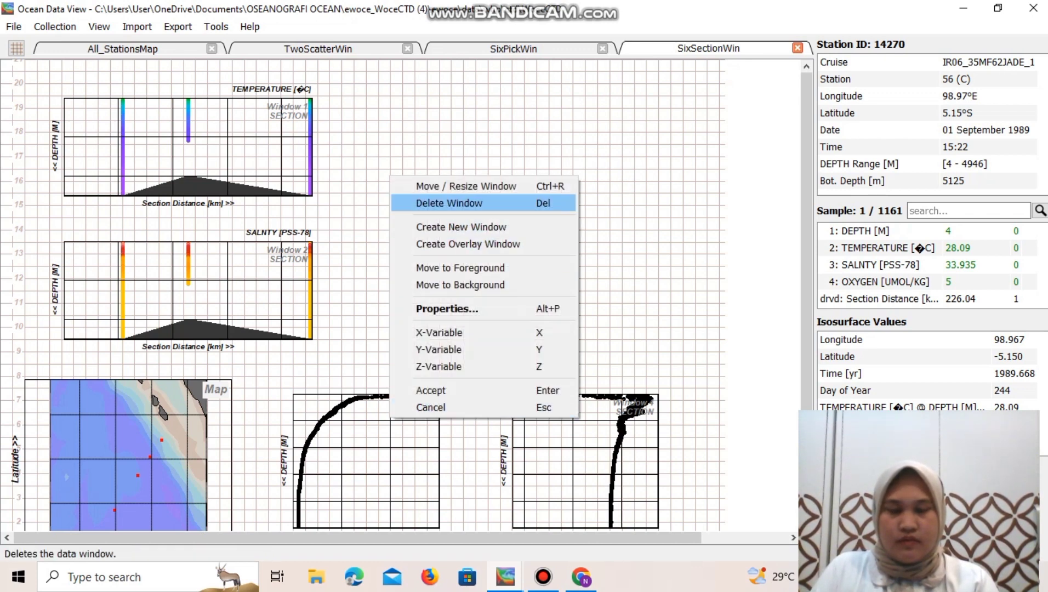
click(449, 203)
right_click(581, 429)
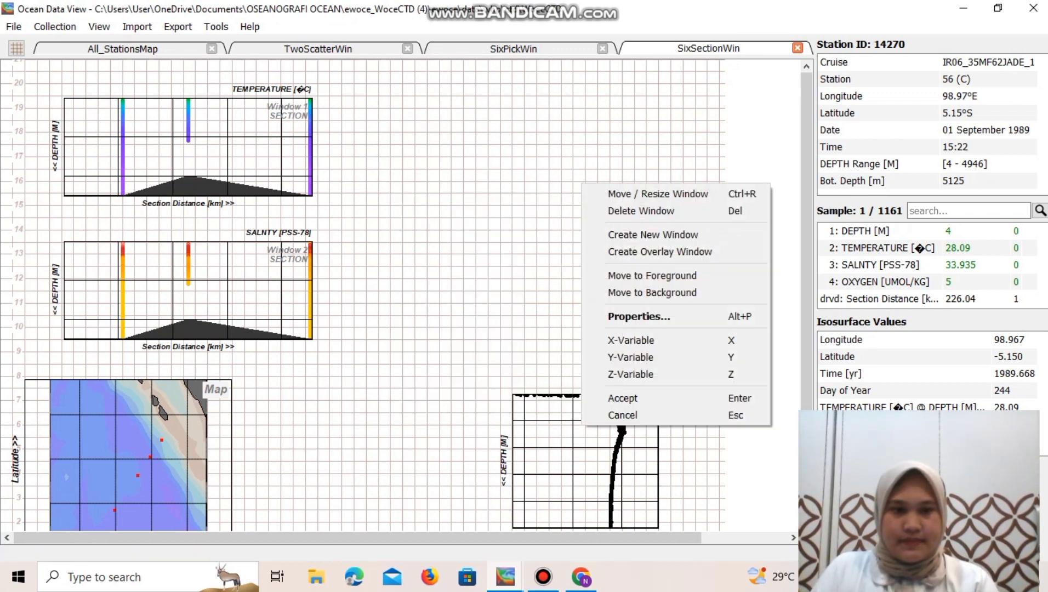
click(608, 210)
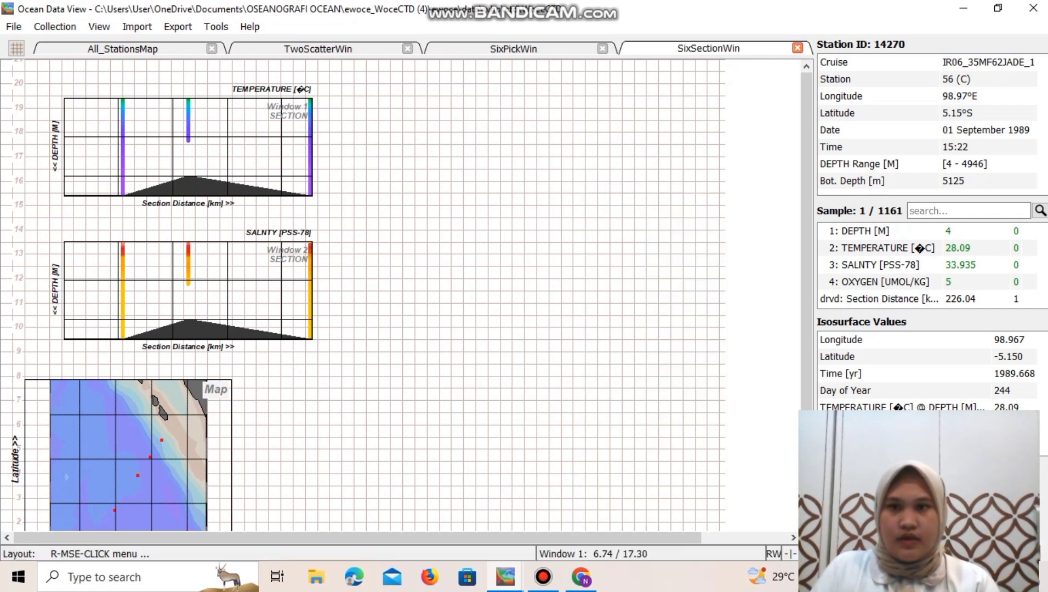
Step: Move and enlarge the temperature section window to span about 13.3 / 14.2 to 26.9 / 18.7 on the layout grid
right_click(167, 149)
click(175, 159)
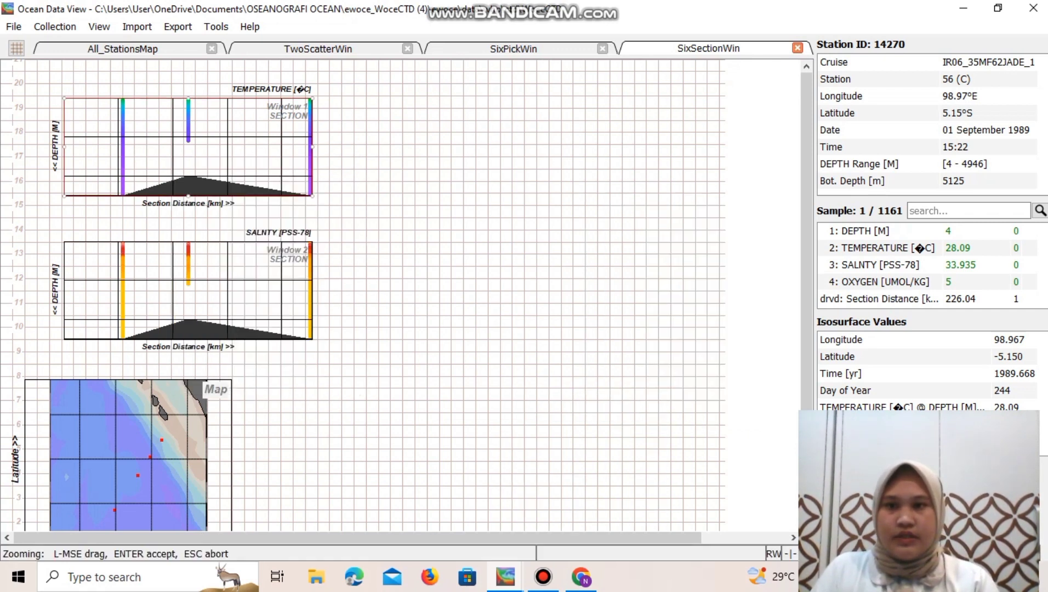
drag(175, 159, 435, 177)
drag(572, 214, 657, 226)
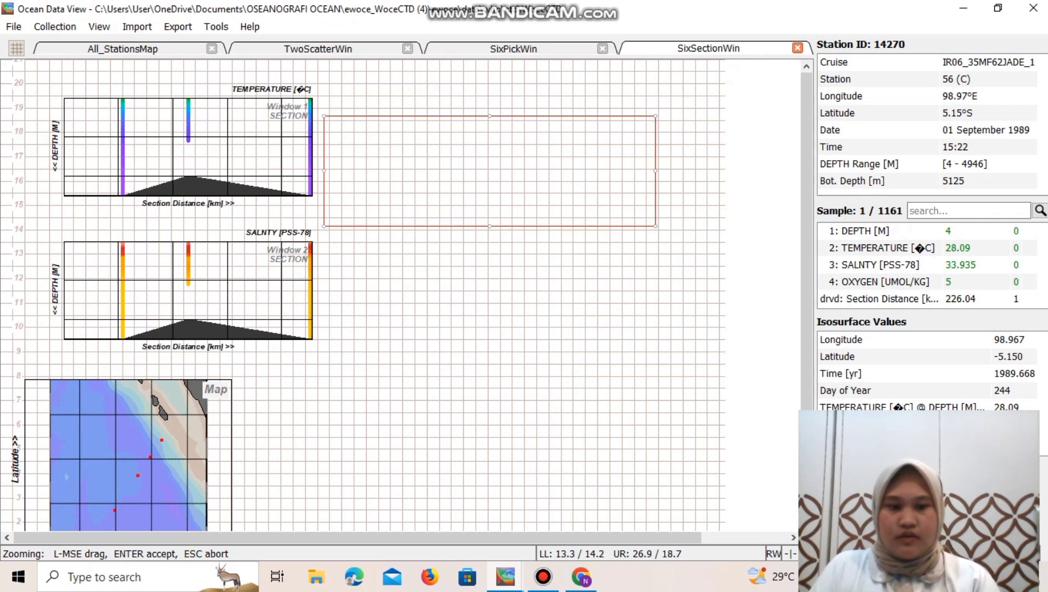
key(Return)
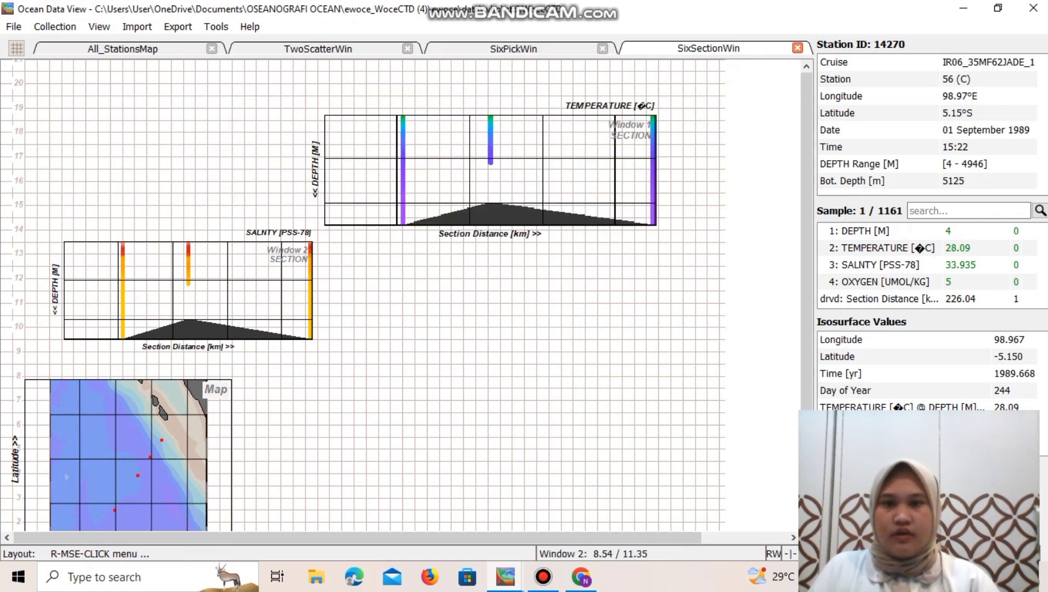
Step: Move and enlarge the salinity section window to span about 13.2 / 5.9 to 26.9 / 11.3 on the grid, and accept the layout
right_click(208, 295)
click(263, 305)
drag(263, 305, 531, 346)
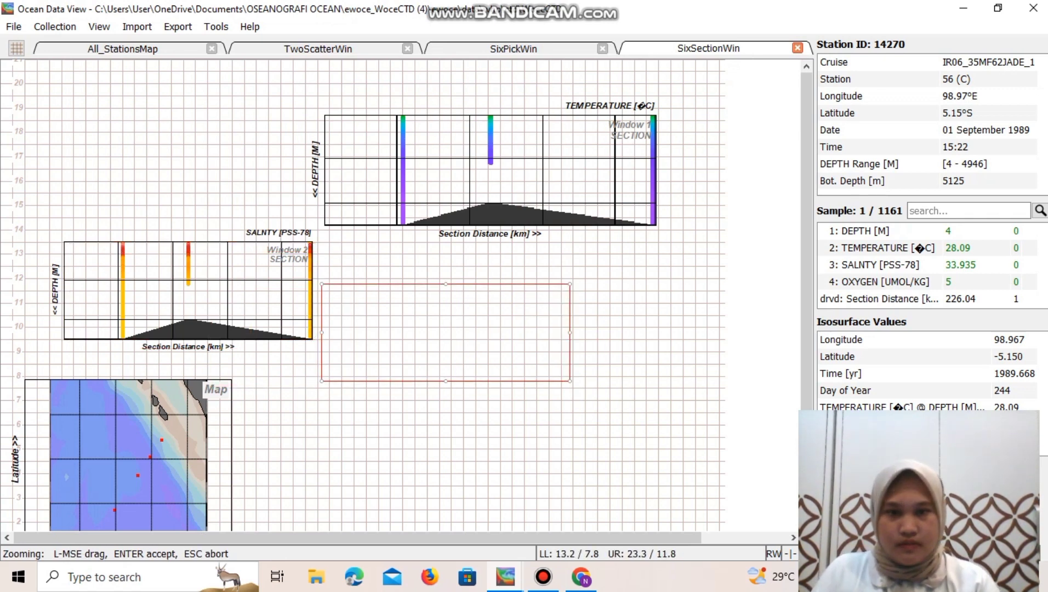
drag(570, 381, 655, 414)
drag(487, 348, 488, 361)
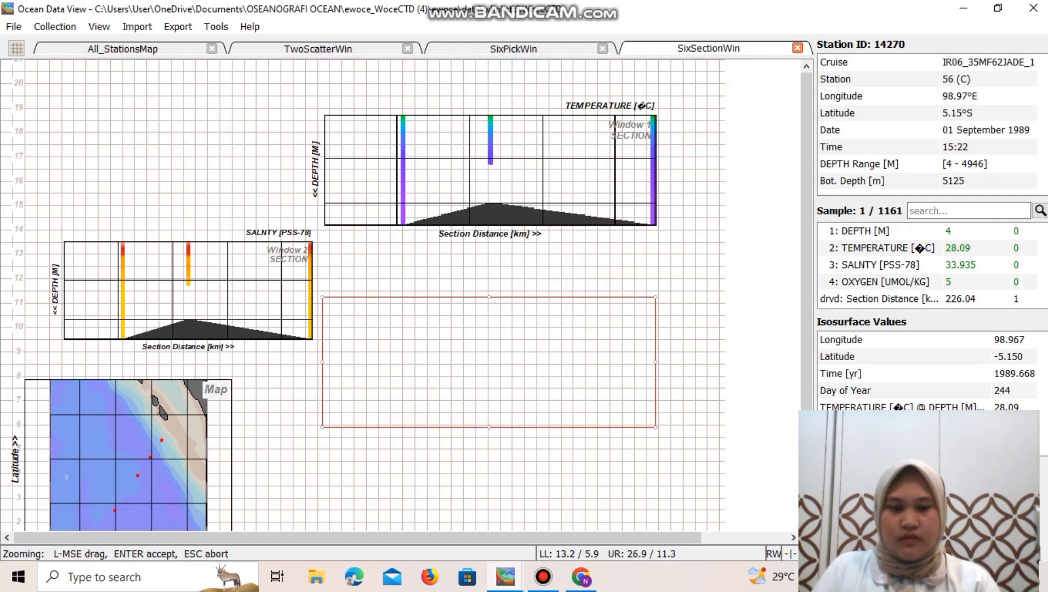
key(Return)
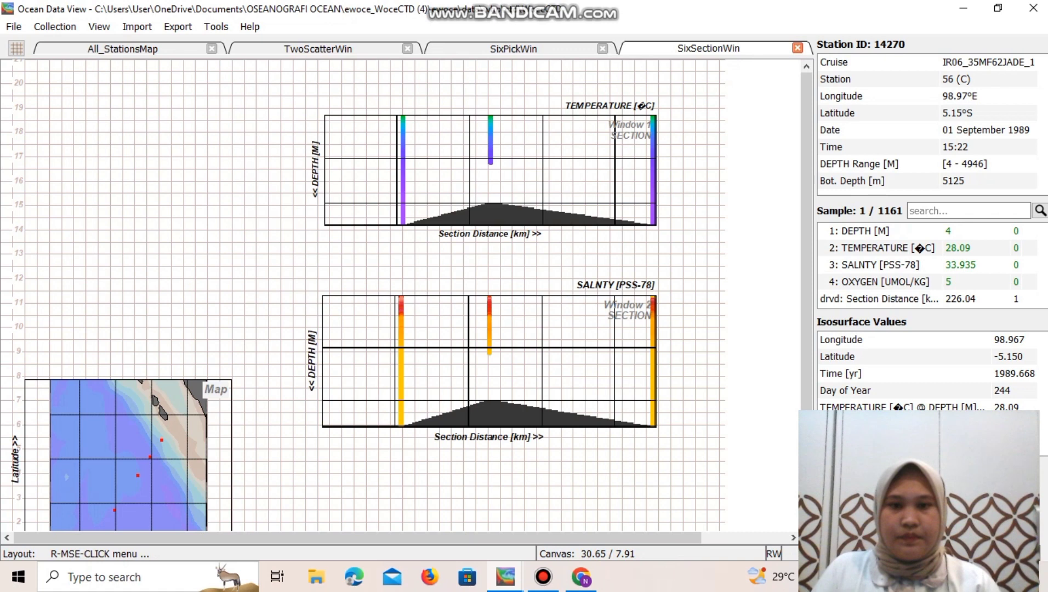
right_click(750, 137)
click(772, 351)
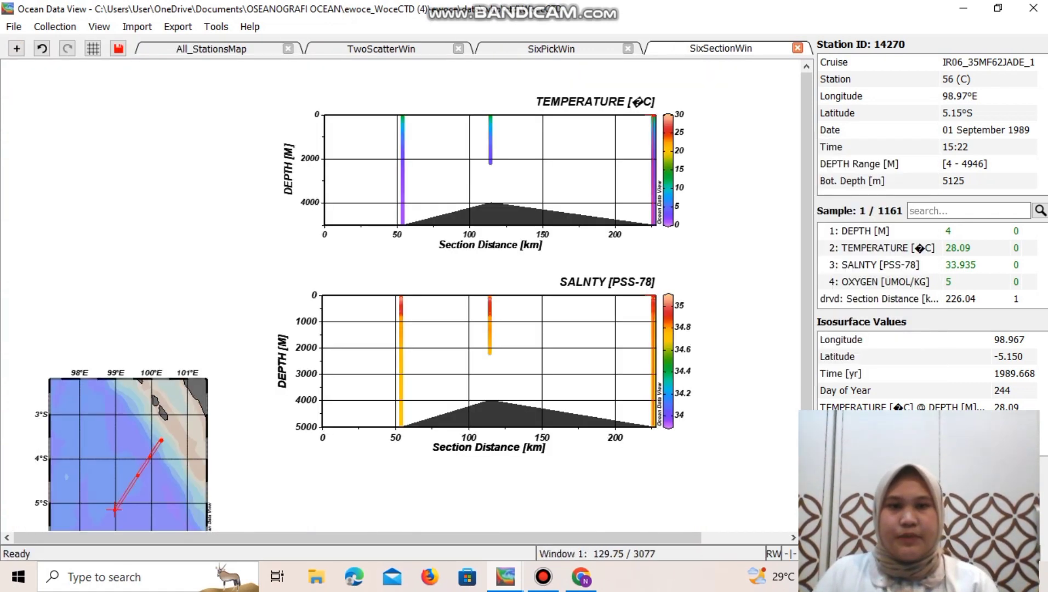
Step: Set the Z-variable to TEMPERATURE for the first section window and to SALNTY [PSS-78] for the second
right_click(504, 175)
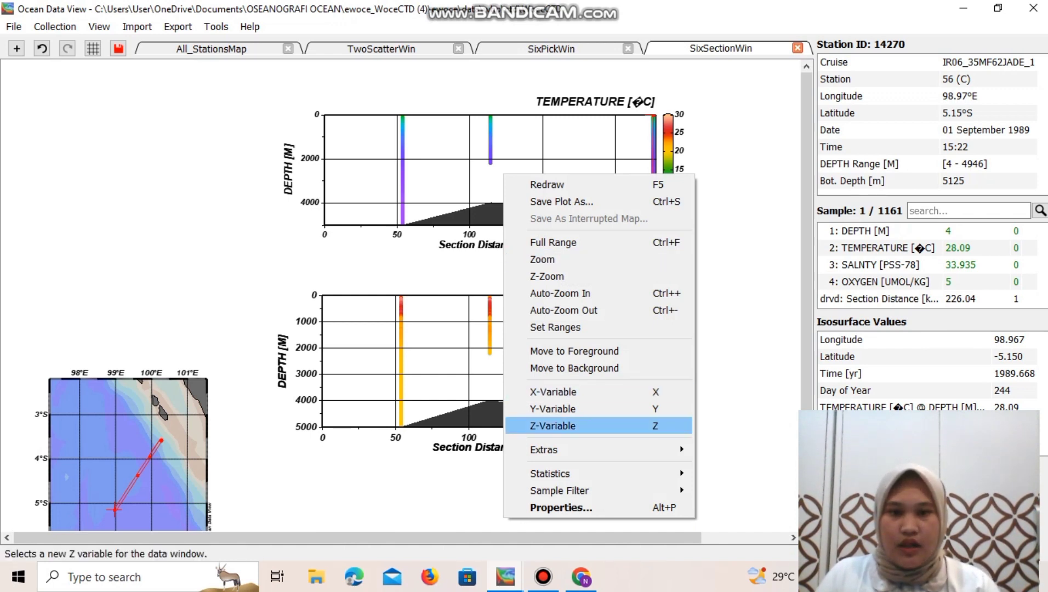
click(553, 425)
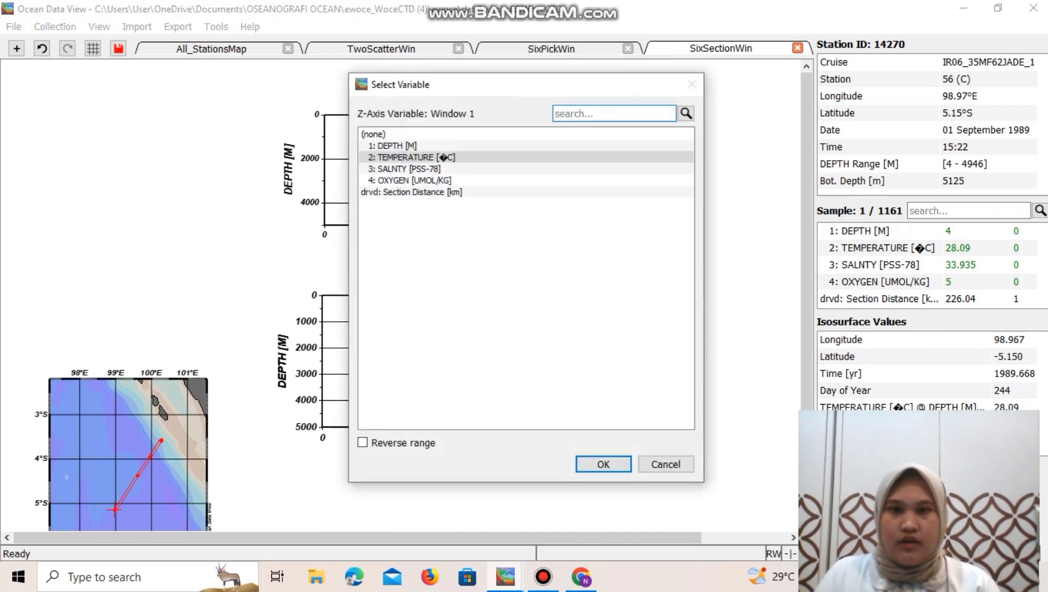
click(415, 158)
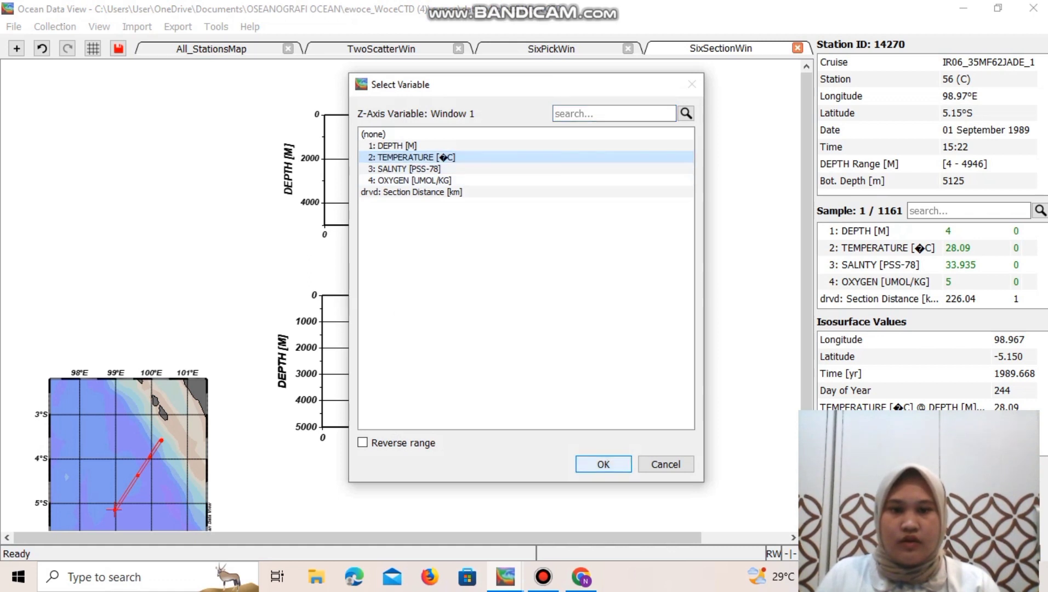
key(Return)
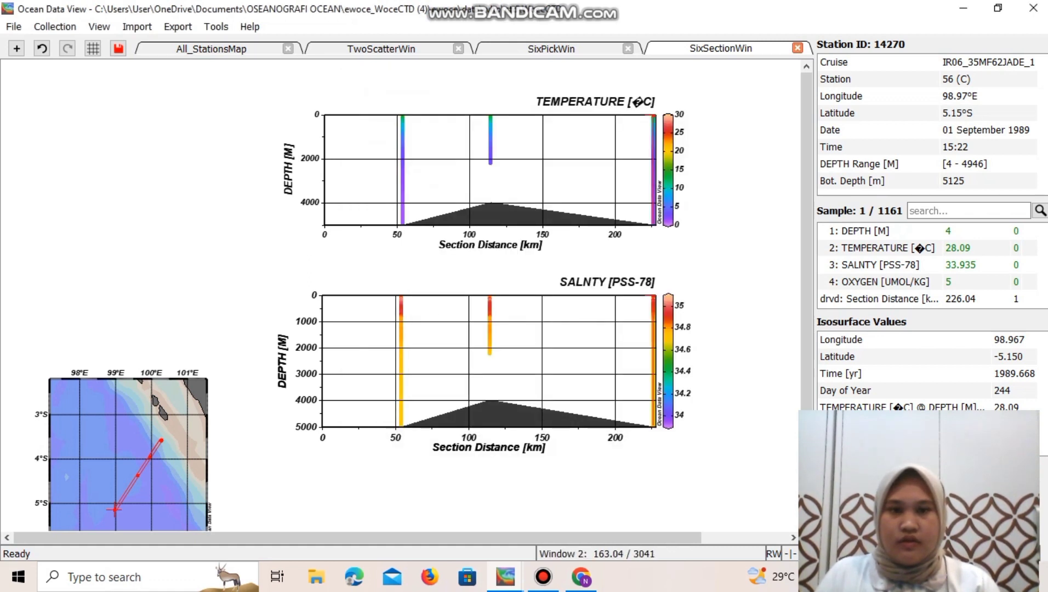
right_click(554, 386)
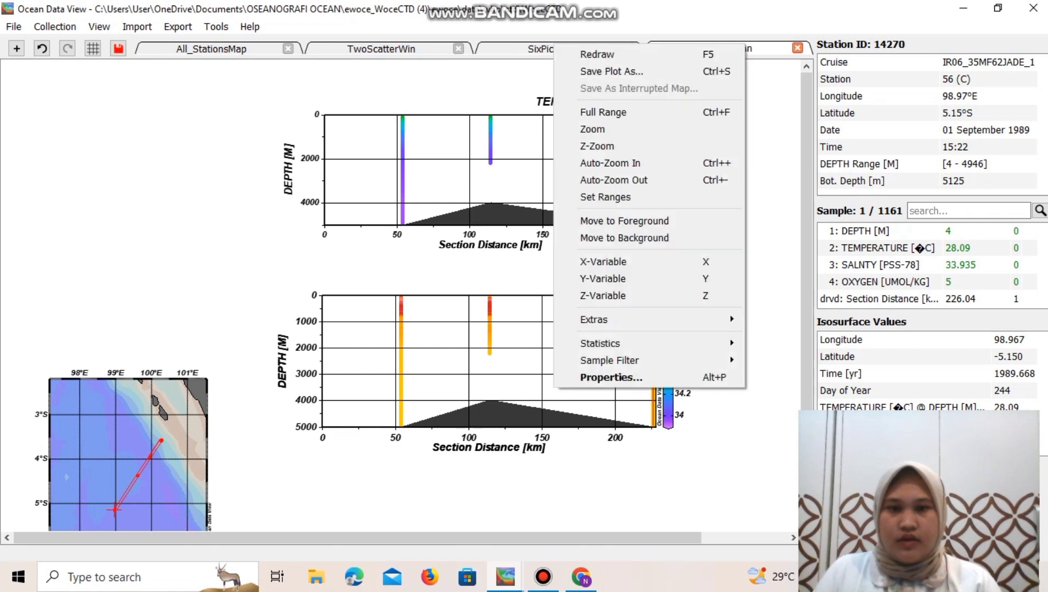
click(602, 296)
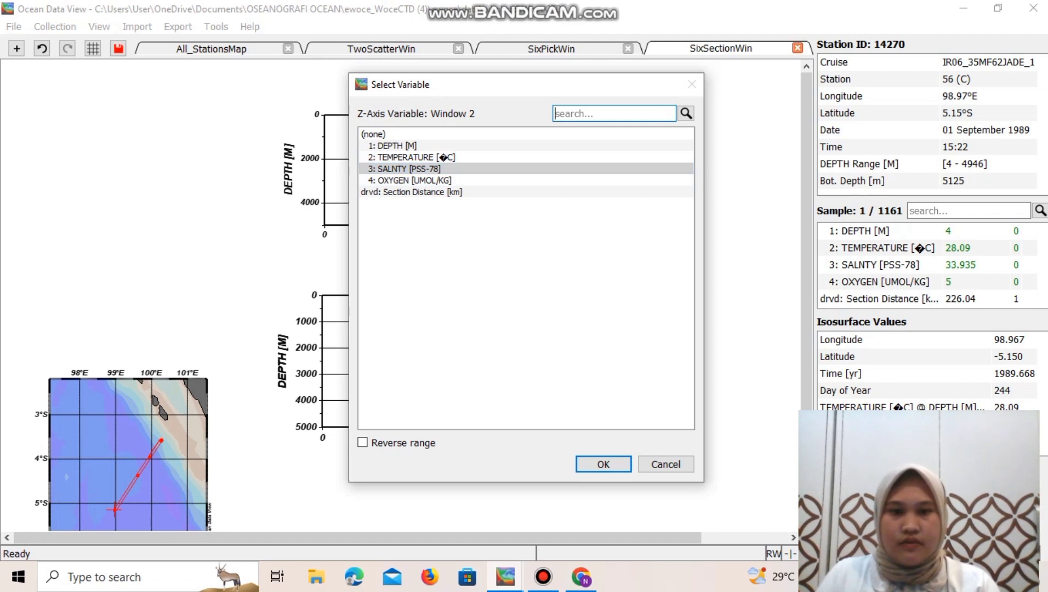
click(603, 463)
Step: Display the temperature section as a gridded field with weighted-average gridding, setting the X and Y scale-lengths to 200 permille
right_click(497, 194)
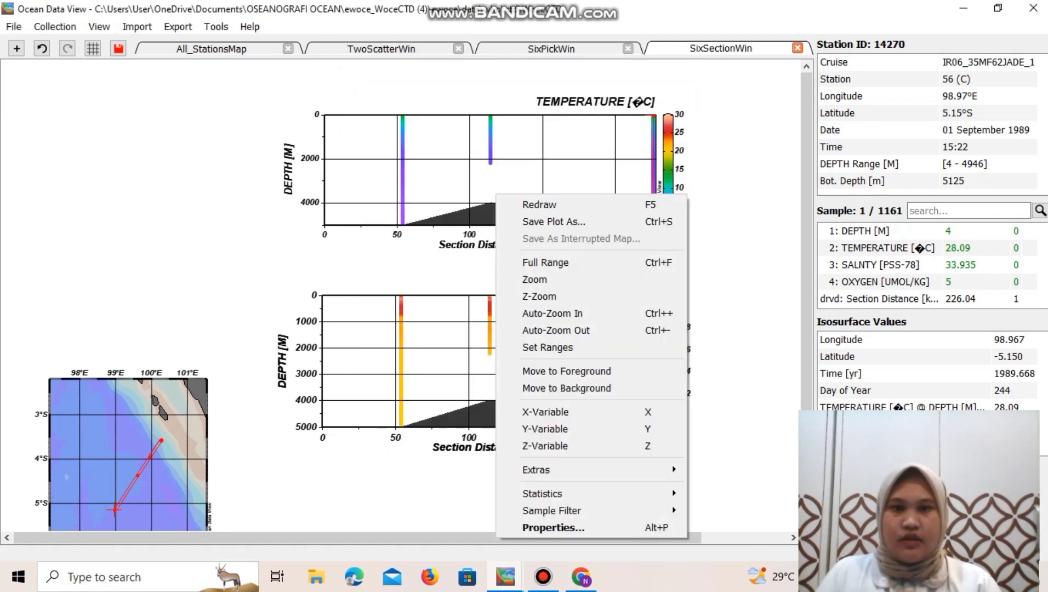
click(553, 527)
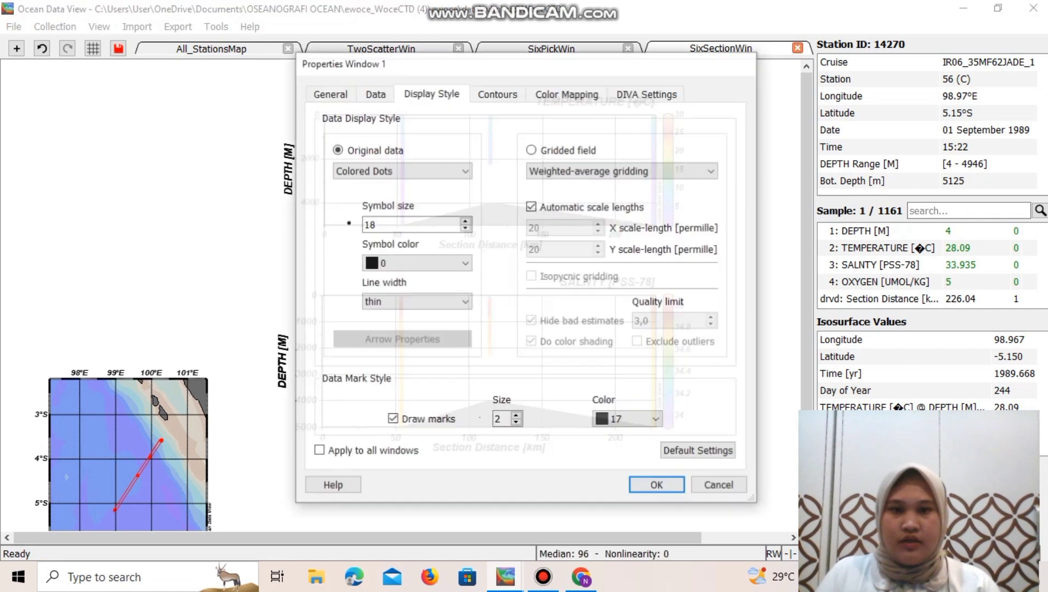
click(531, 149)
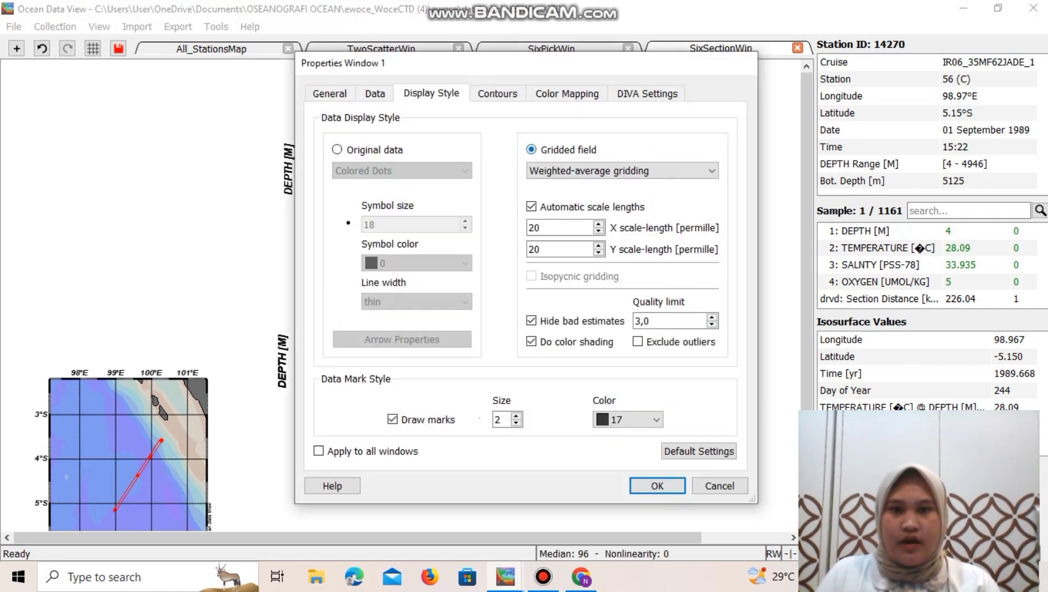
click(559, 228)
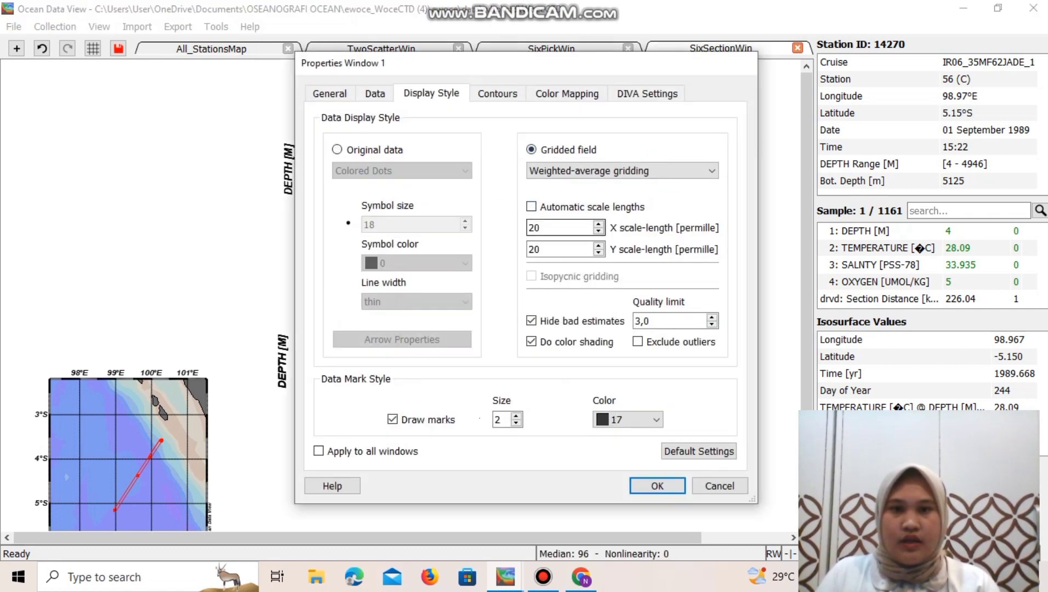
click(559, 249)
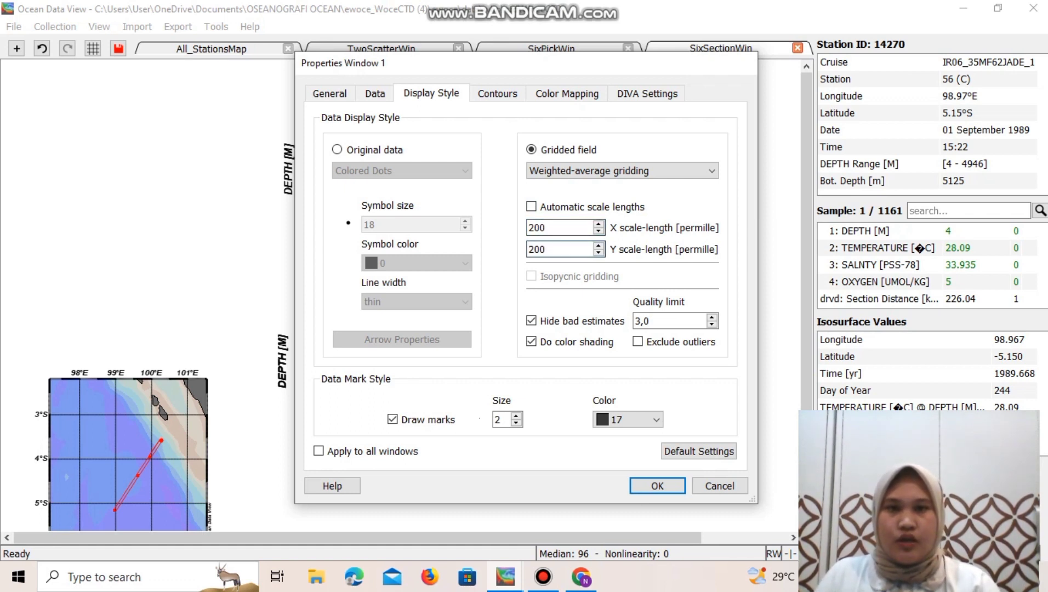
Step: Add temperature contours from 0 to 30 in increments of 2.5 and apply the window properties
click(497, 93)
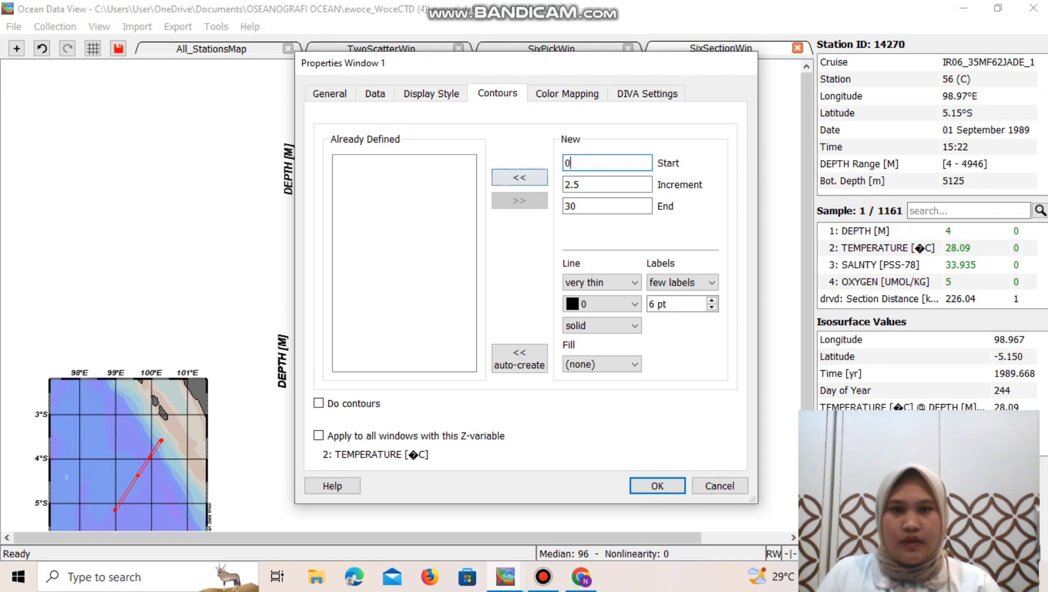
click(519, 177)
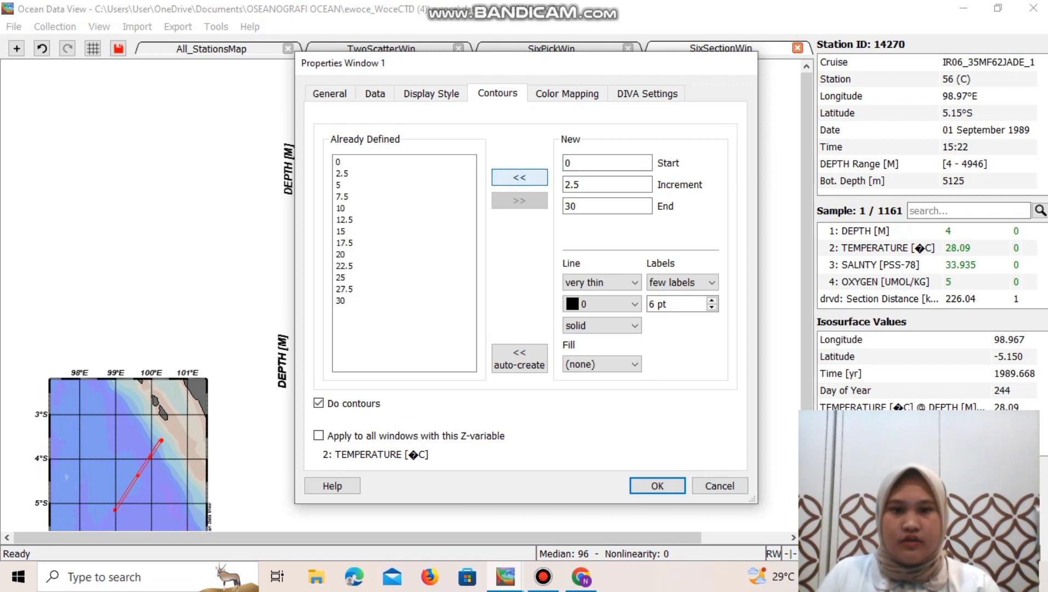
key(Return)
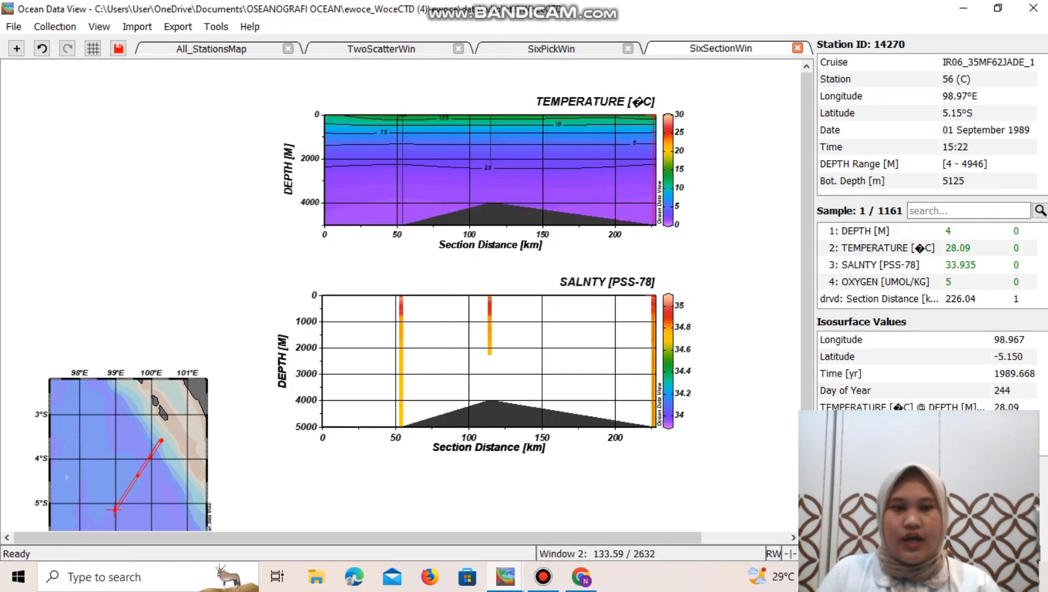
Step: Display the salinity section as a gridded field with weighted-average gridding, replacing automatic scale-lengths with X and Y values of 200 permille
right_click(518, 363)
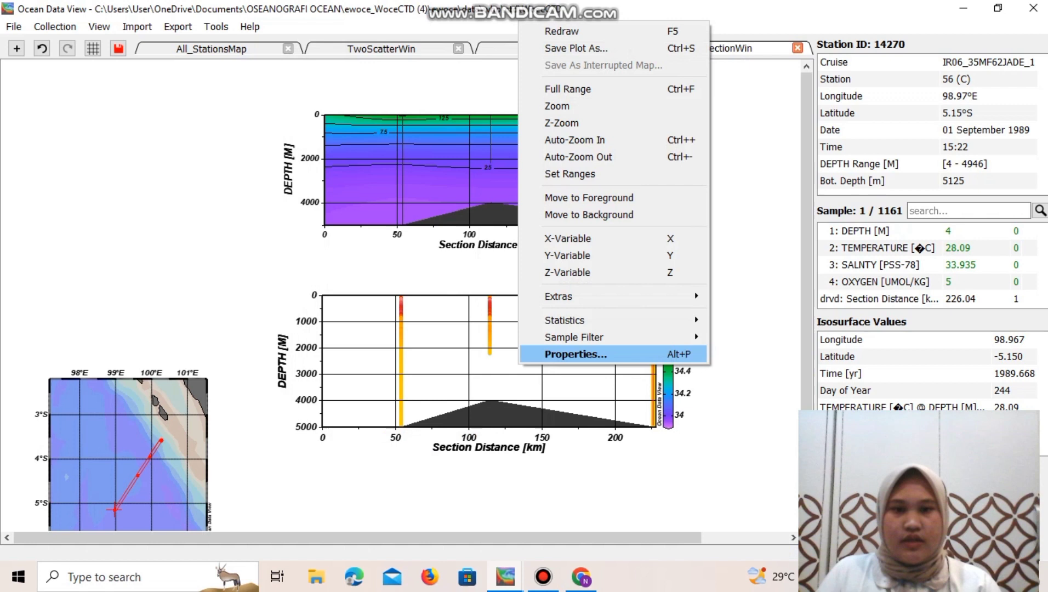
click(575, 354)
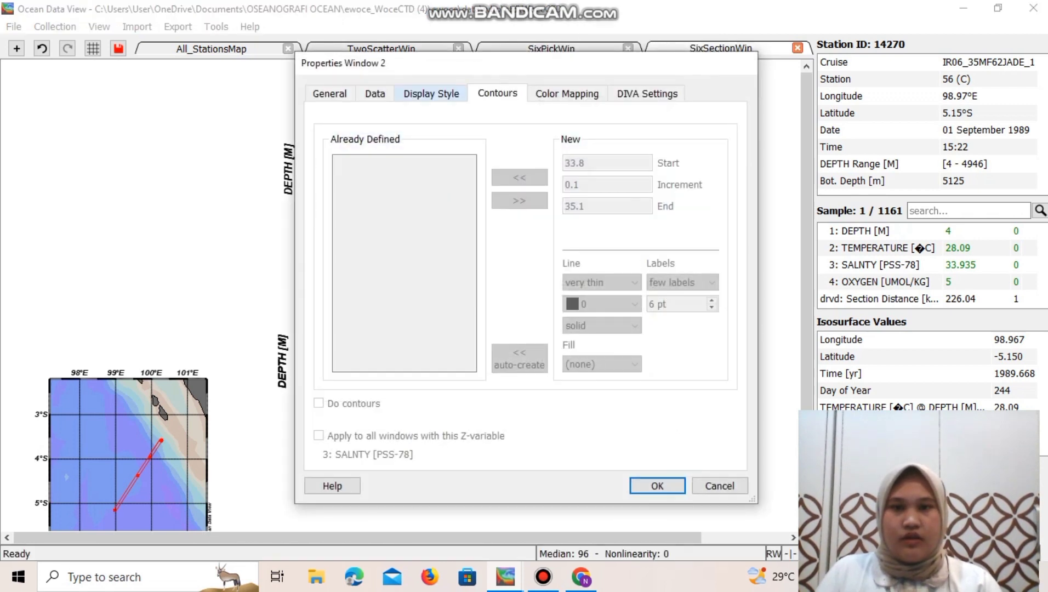
click(431, 93)
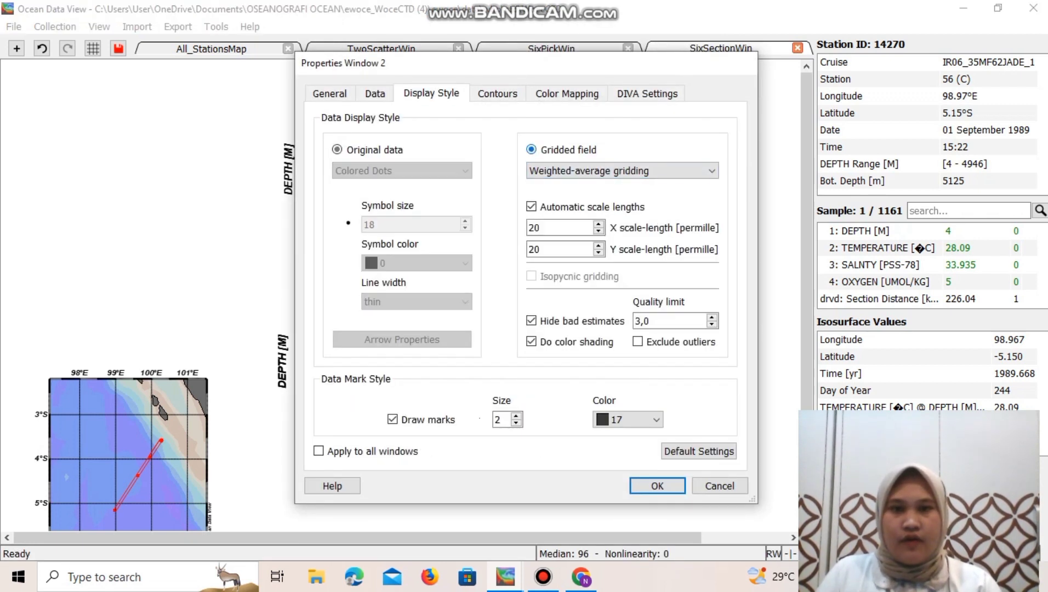
click(541, 227)
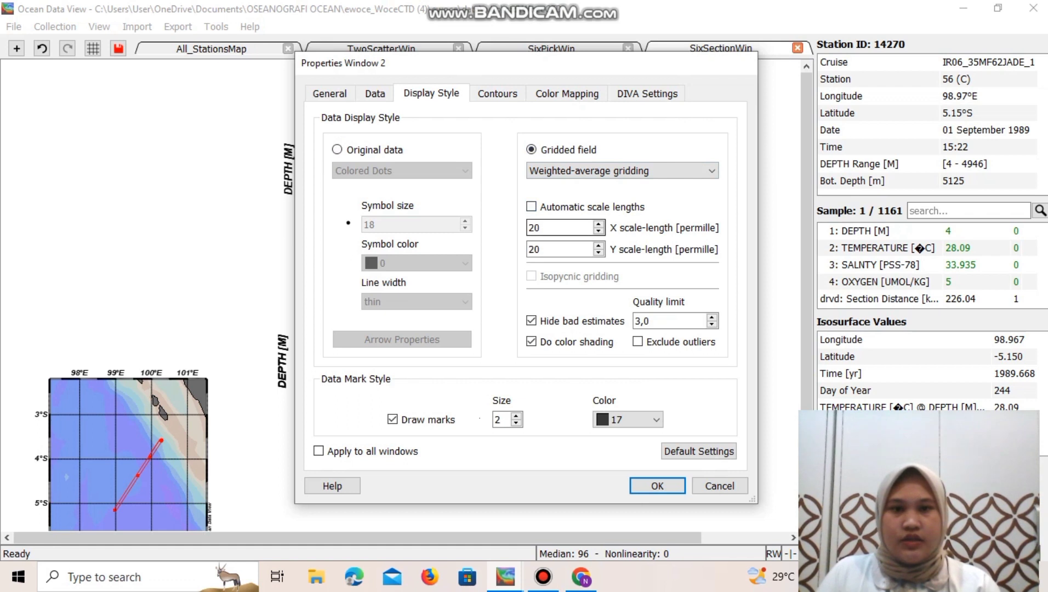
click(544, 249)
text(0)
Step: Add salinity contours from 33.8 to 35.1 in increments of 0.1 and apply the section window's properties
click(497, 93)
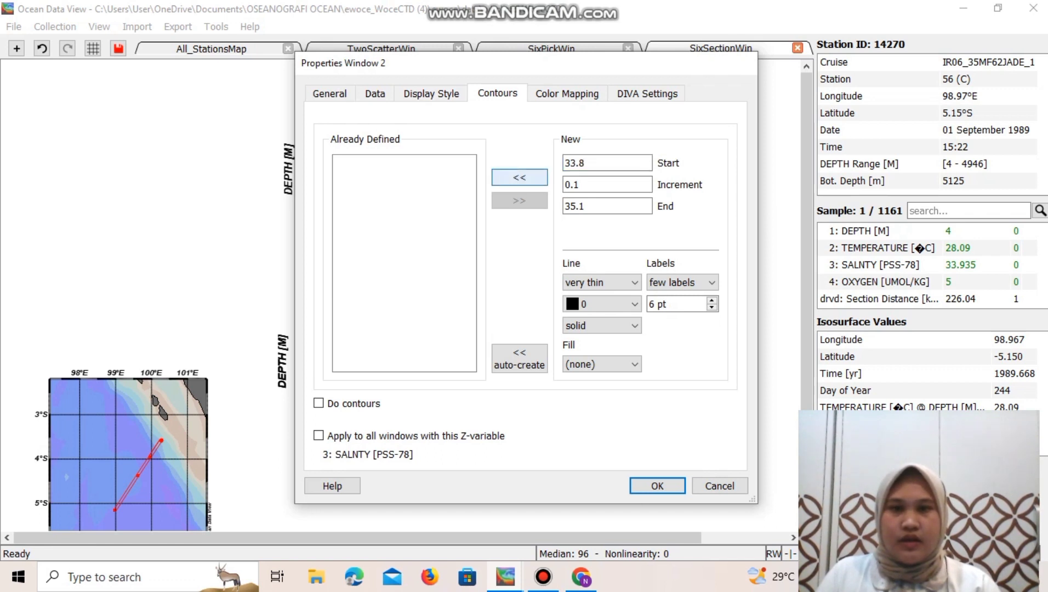
click(519, 177)
click(657, 486)
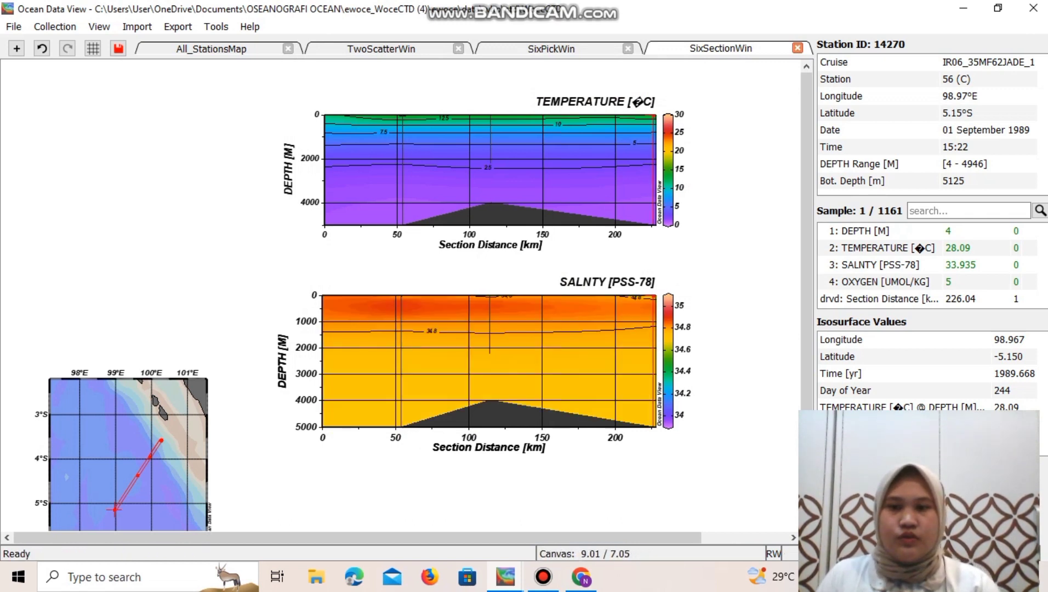
Step: Create a new view using the predefined layout with 8 SURFACE windows
click(17, 48)
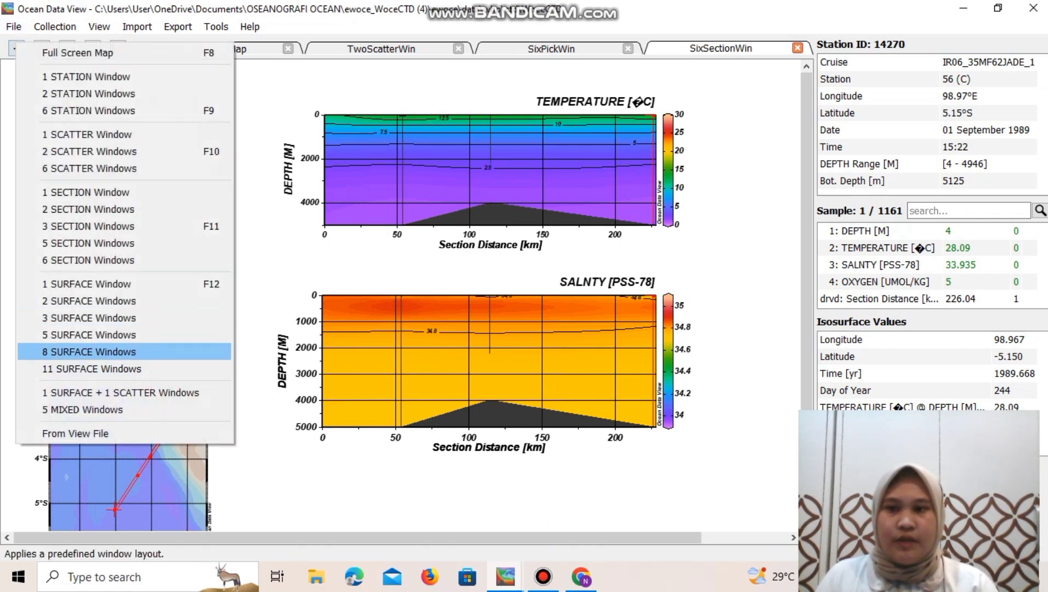
click(92, 351)
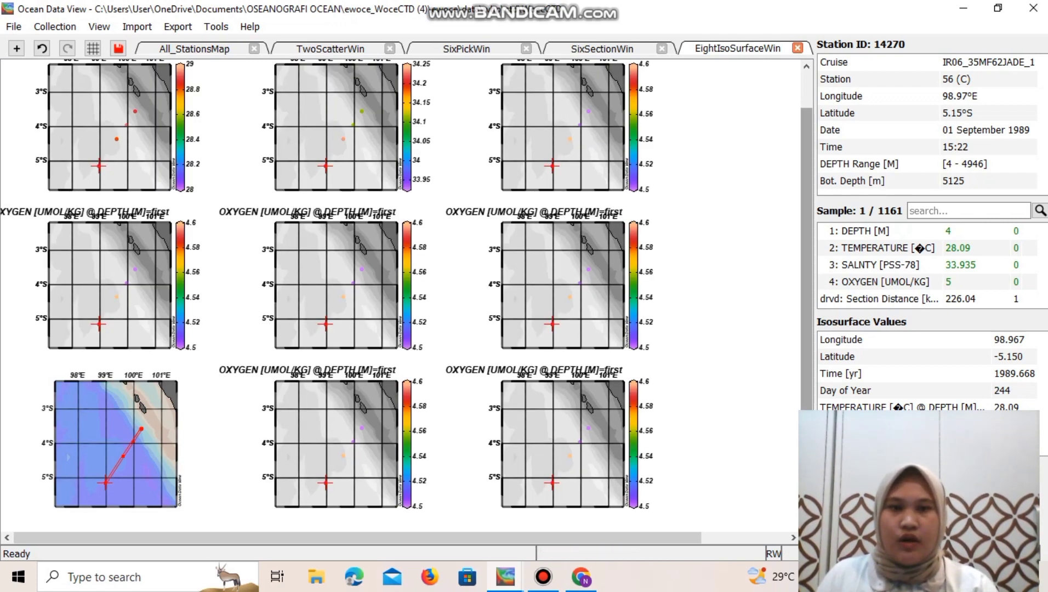
scroll(806, 257, up, 2)
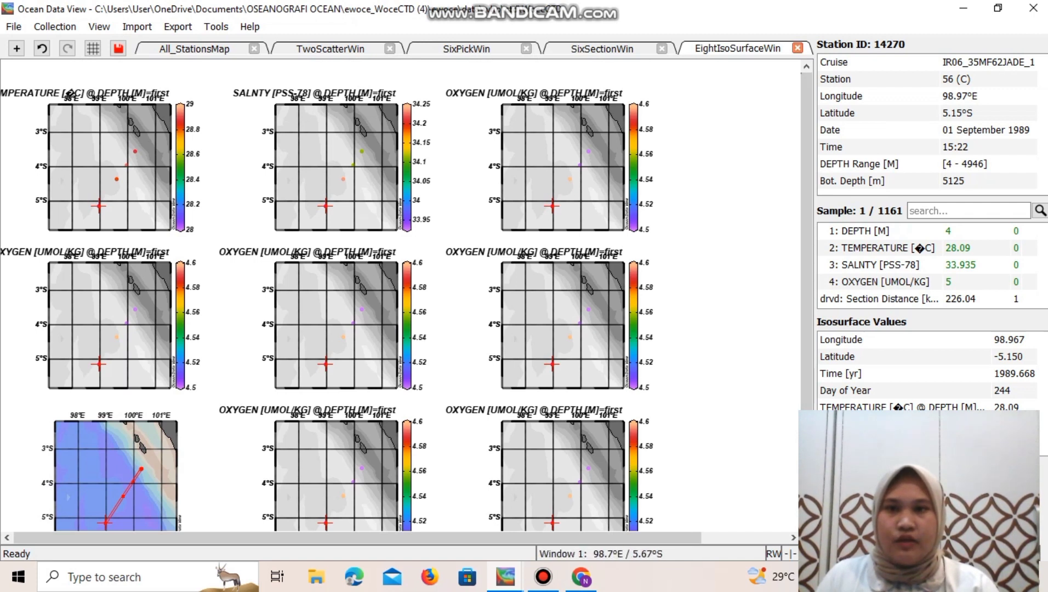
key(ctrl+z)
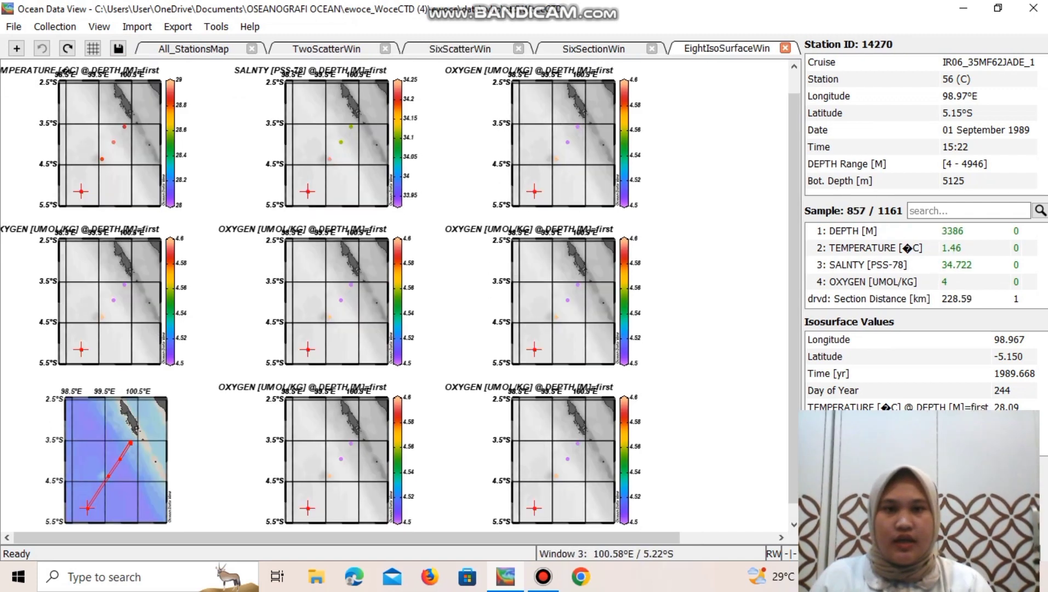
Step: Enter window layout mode and delete the three OXYGEN surface windows in the third column of the grid
right_click(717, 198)
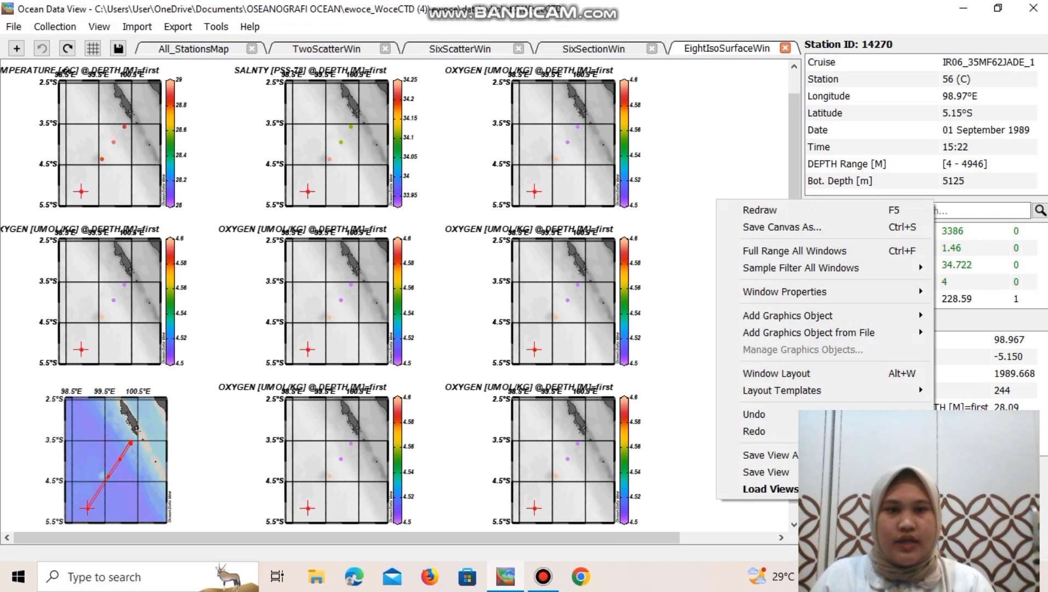
mouse_move(794, 390)
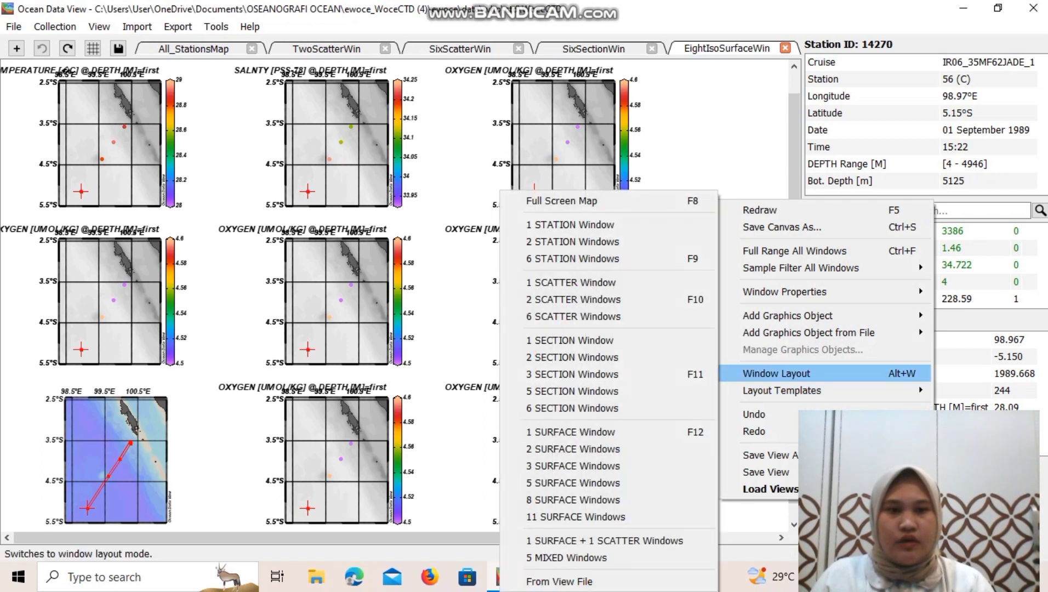
click(776, 373)
right_click(552, 166)
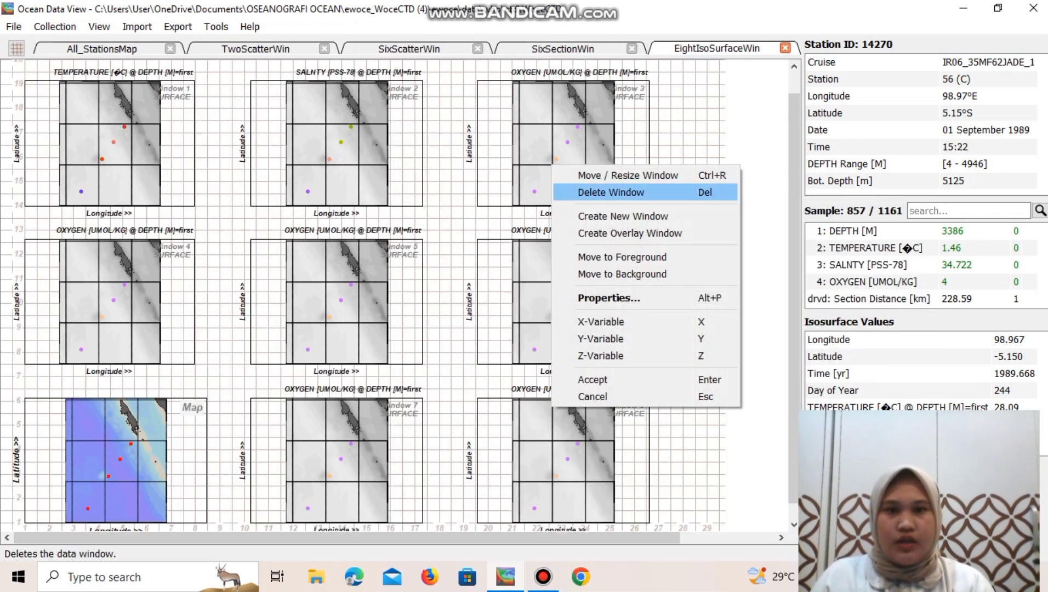
click(611, 191)
right_click(574, 308)
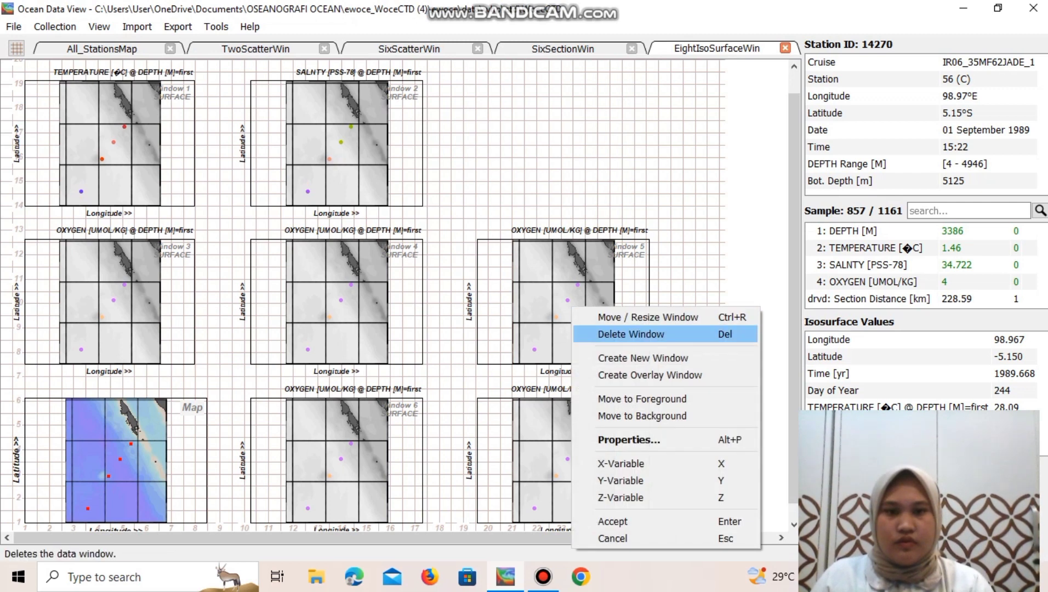
click(630, 334)
right_click(541, 222)
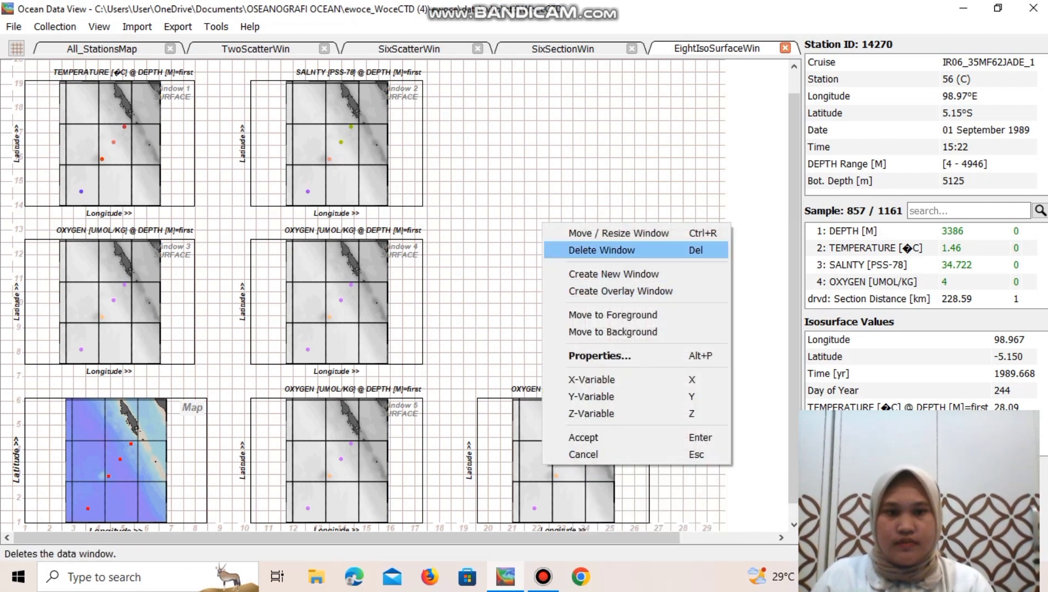
click(608, 249)
Step: Delete the remaining three OXYGEN surface windows, keeping only the map and the temperature and salinity windows
right_click(341, 244)
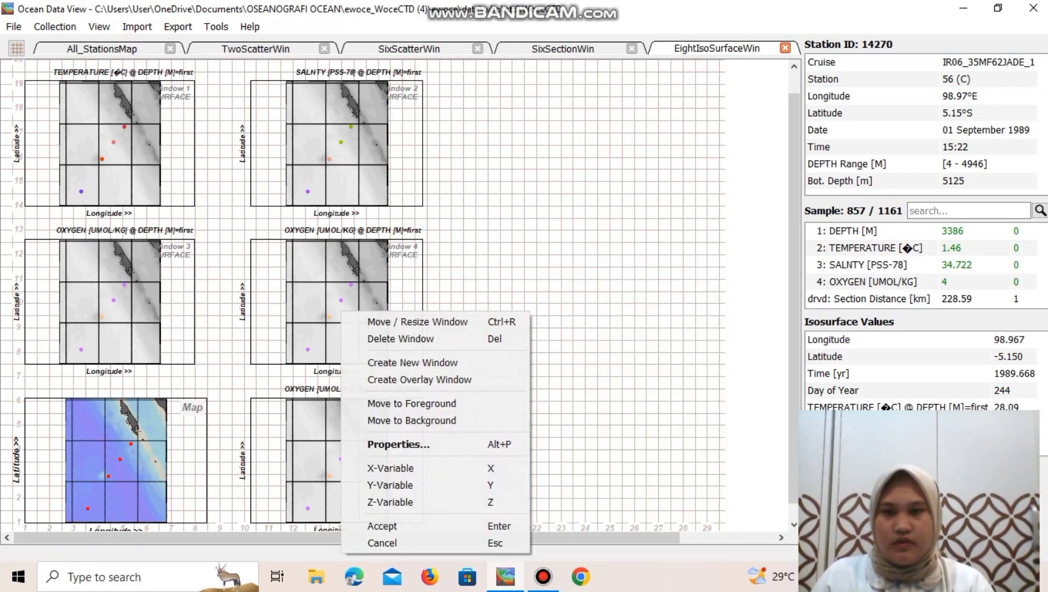
click(378, 271)
right_click(366, 455)
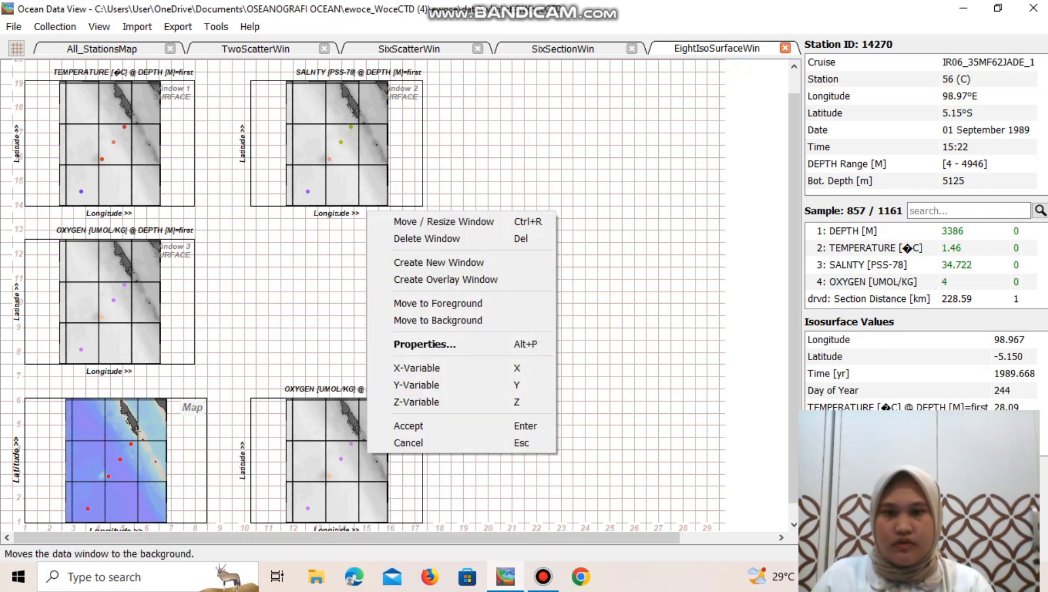
click(384, 238)
right_click(38, 332)
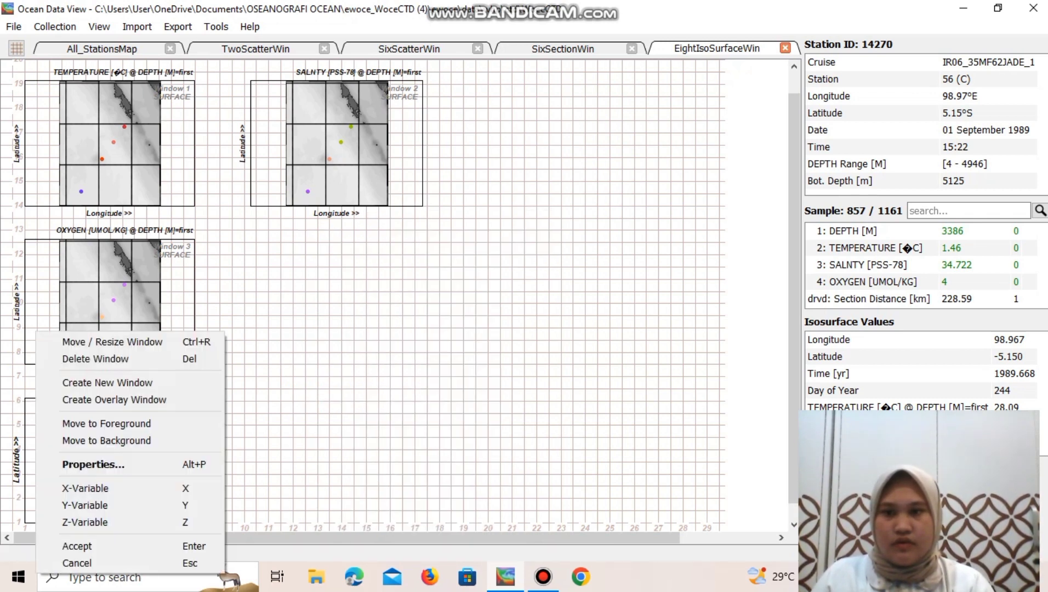
click(71, 359)
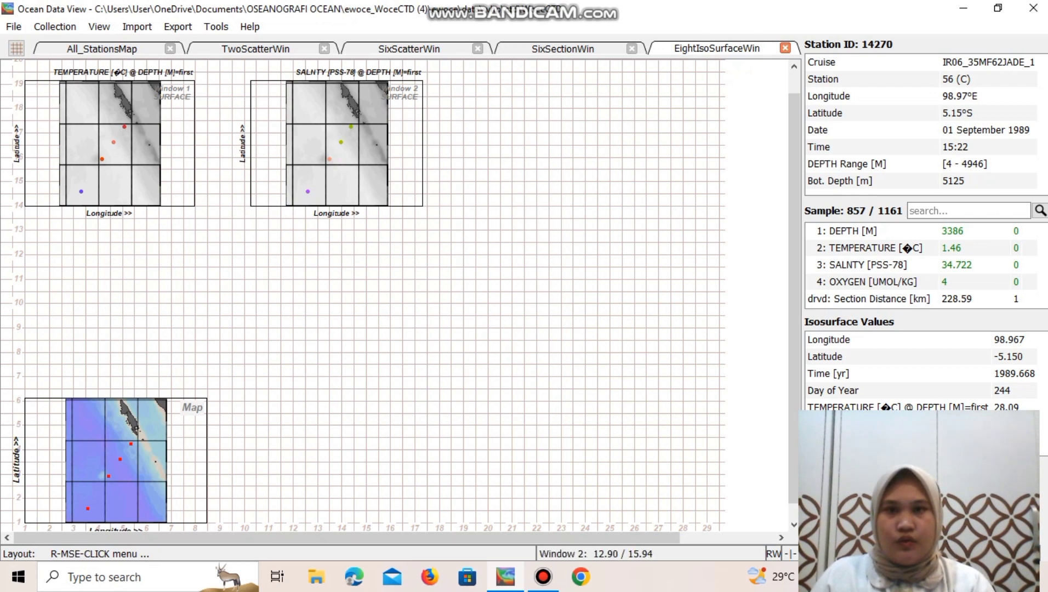
Step: Move and enlarge the salinity surface window to span about 18.5 / 8.7 to 27.5 / 17.2 on the grid
right_click(329, 160)
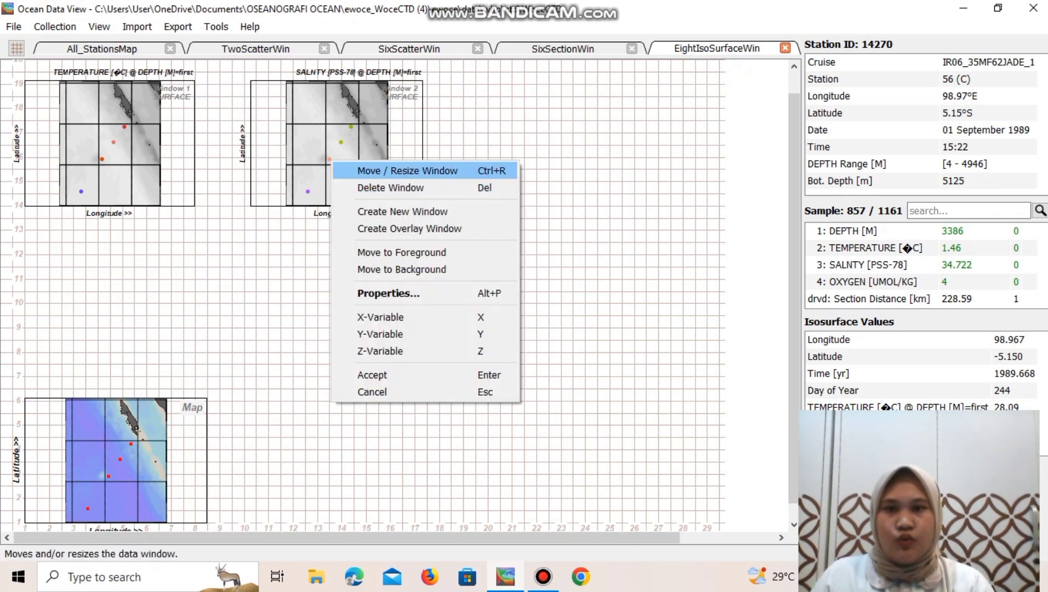
click(372, 170)
drag(337, 144, 517, 151)
drag(602, 213, 653, 297)
drag(542, 193, 561, 232)
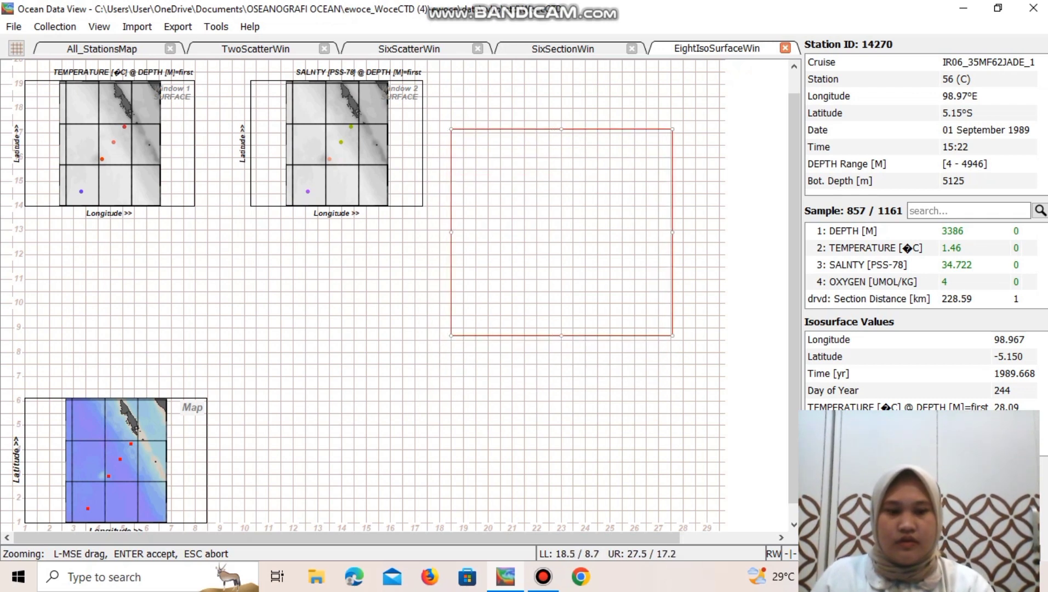
key(Return)
Step: Move and enlarge the temperature surface window to span about 4.5 / 8.8 to 13.6 / 17.1, and accept the layout
right_click(164, 173)
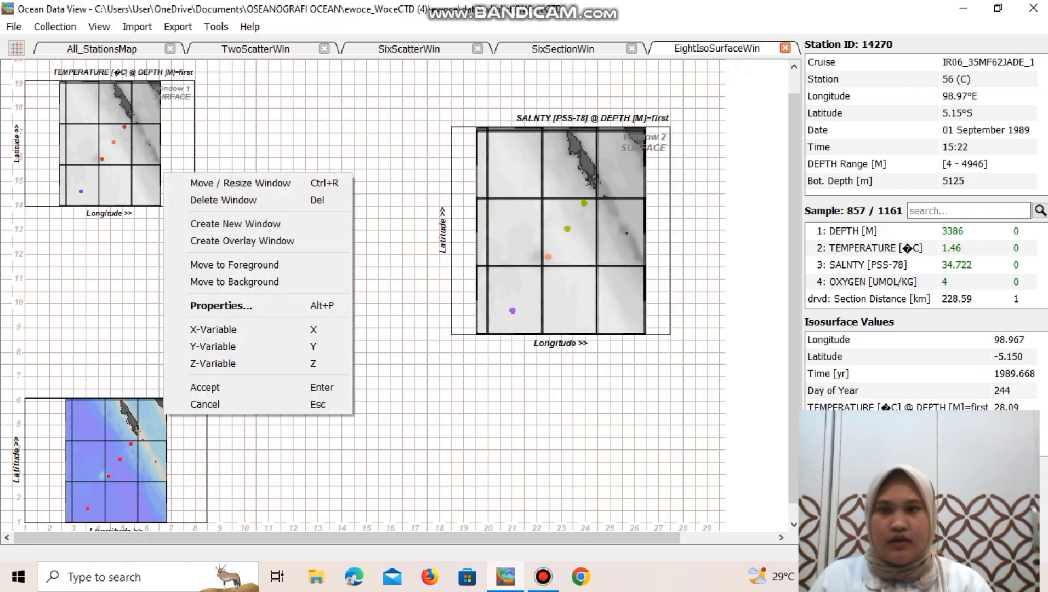
click(240, 183)
drag(110, 143, 196, 193)
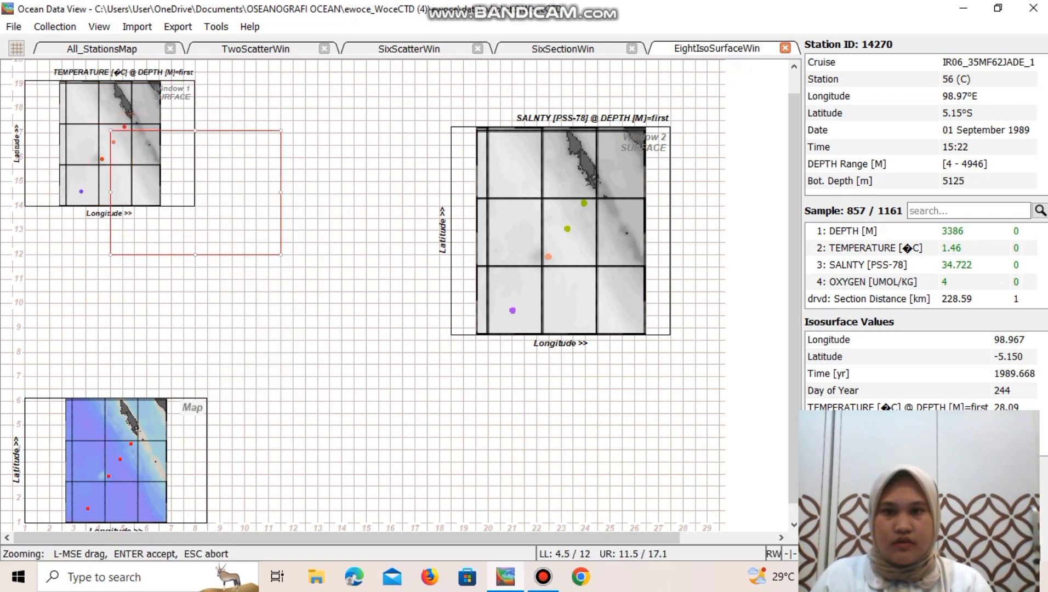
drag(280, 255, 331, 334)
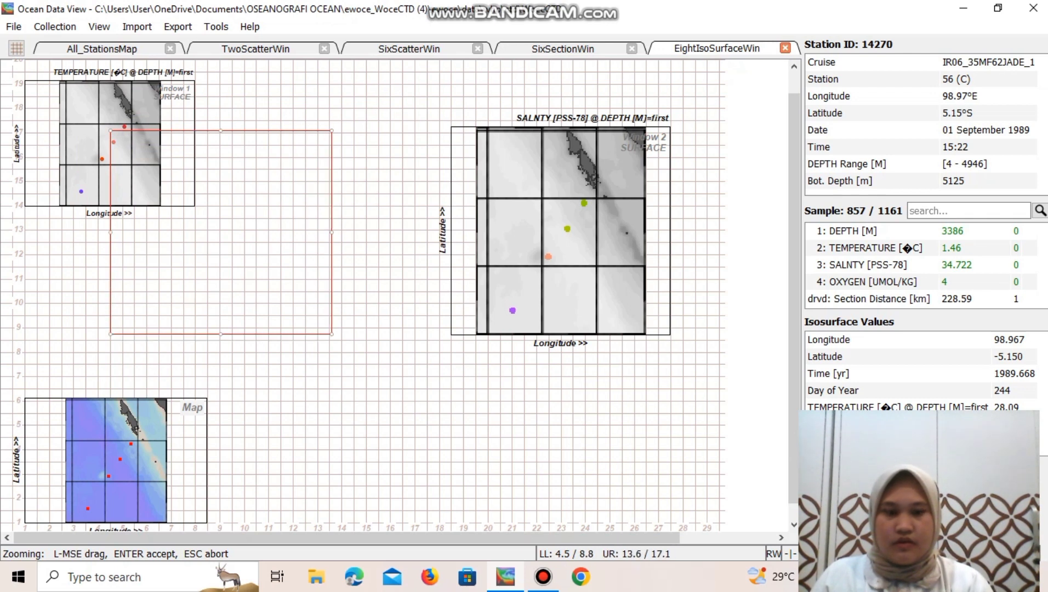
key(Return)
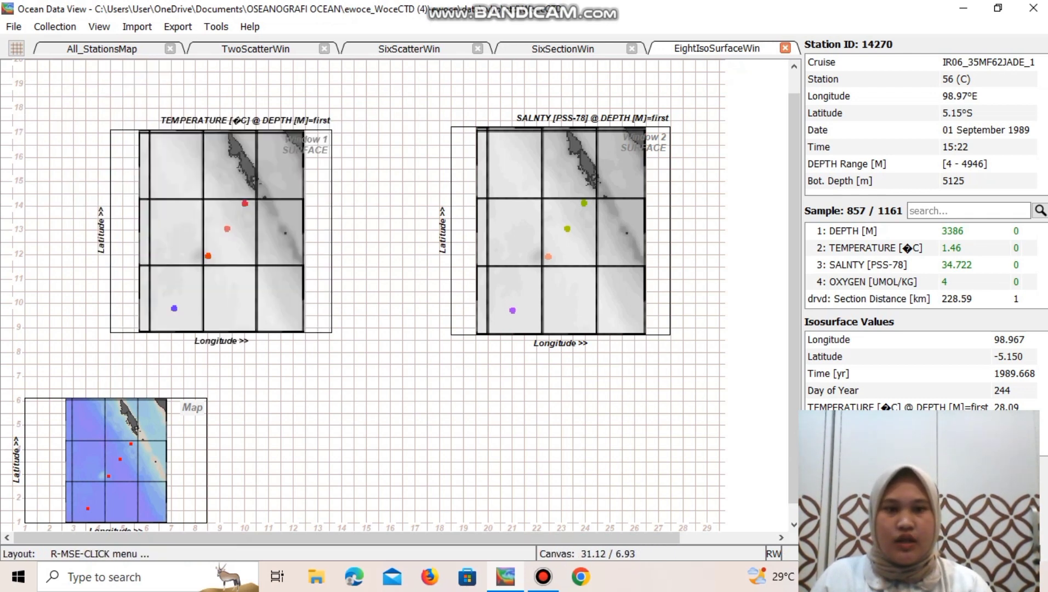
right_click(757, 137)
click(778, 349)
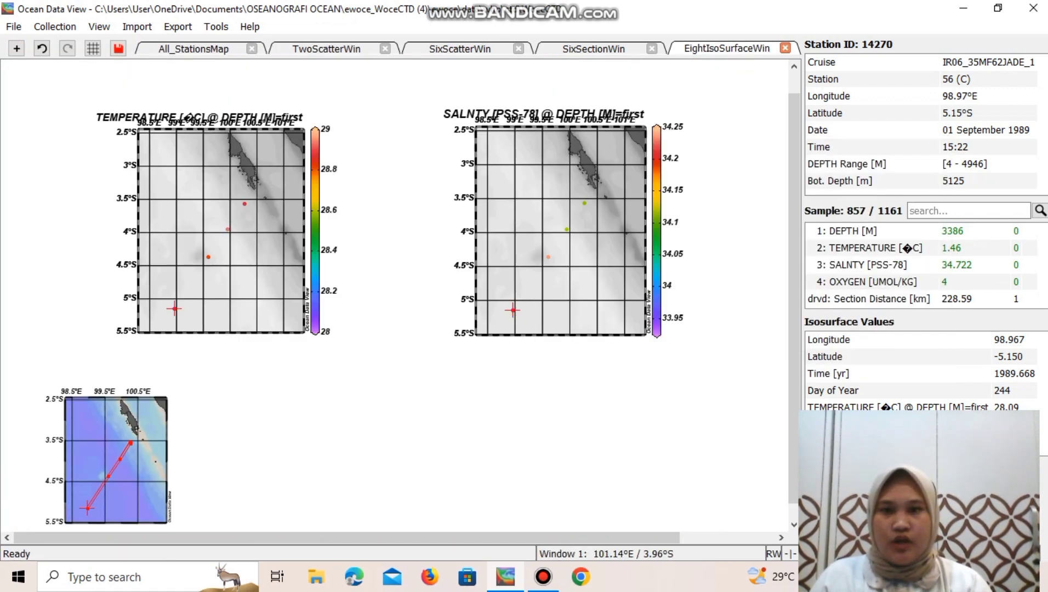
Step: Display the temperature surface map as a gridded field with weighted-average gridding and manual X and Y scale-lengths of 200 permille
right_click(291, 229)
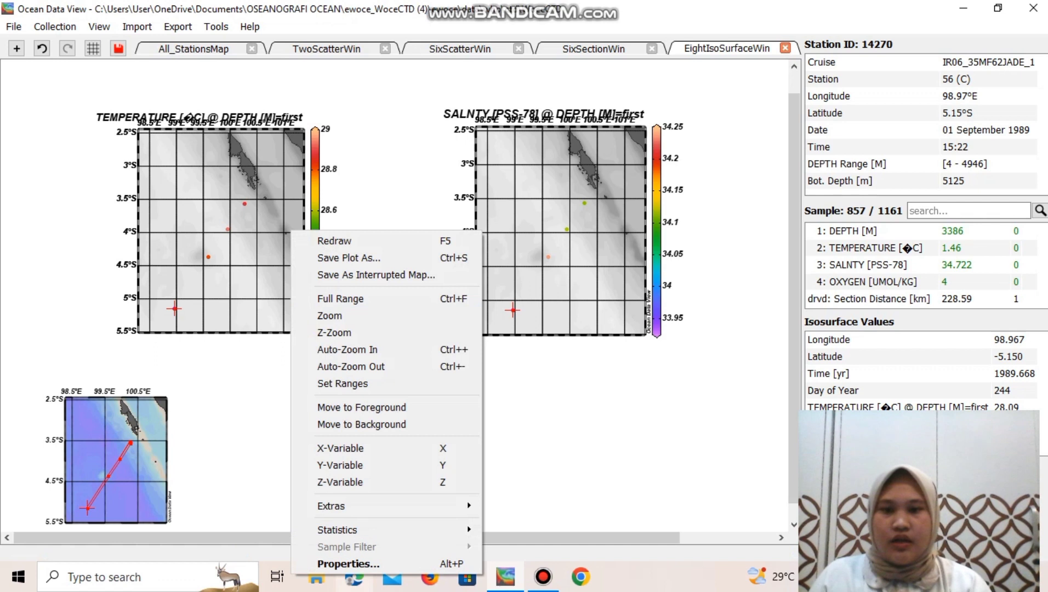
click(351, 565)
click(431, 93)
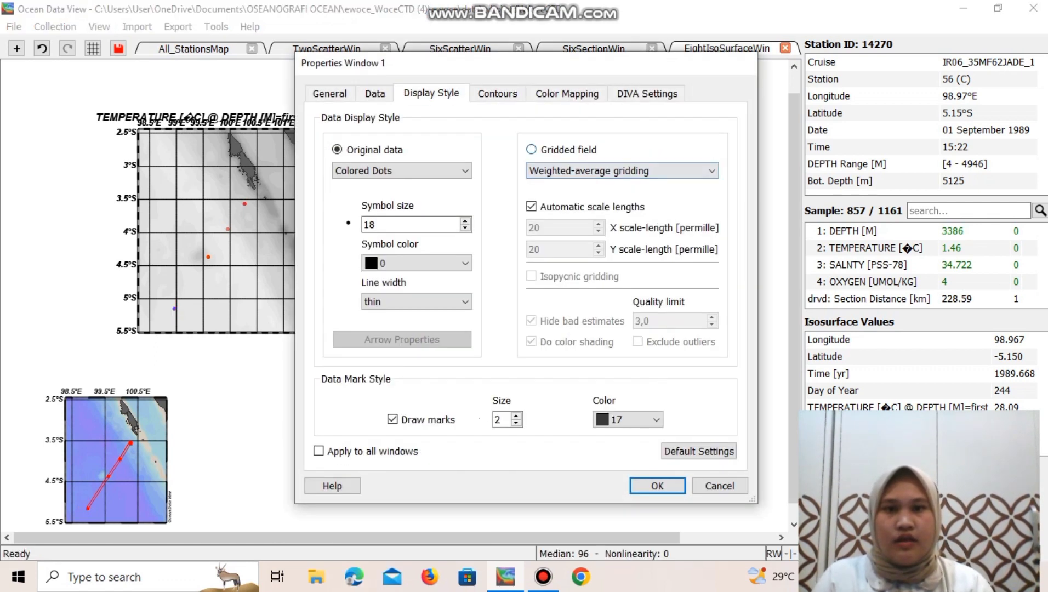
click(530, 149)
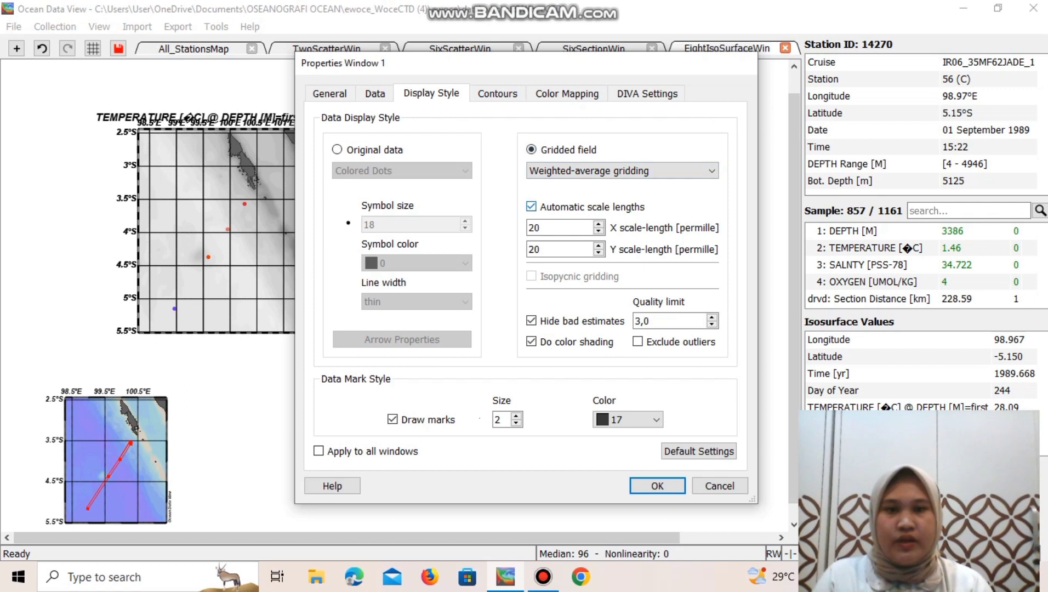
click(531, 206)
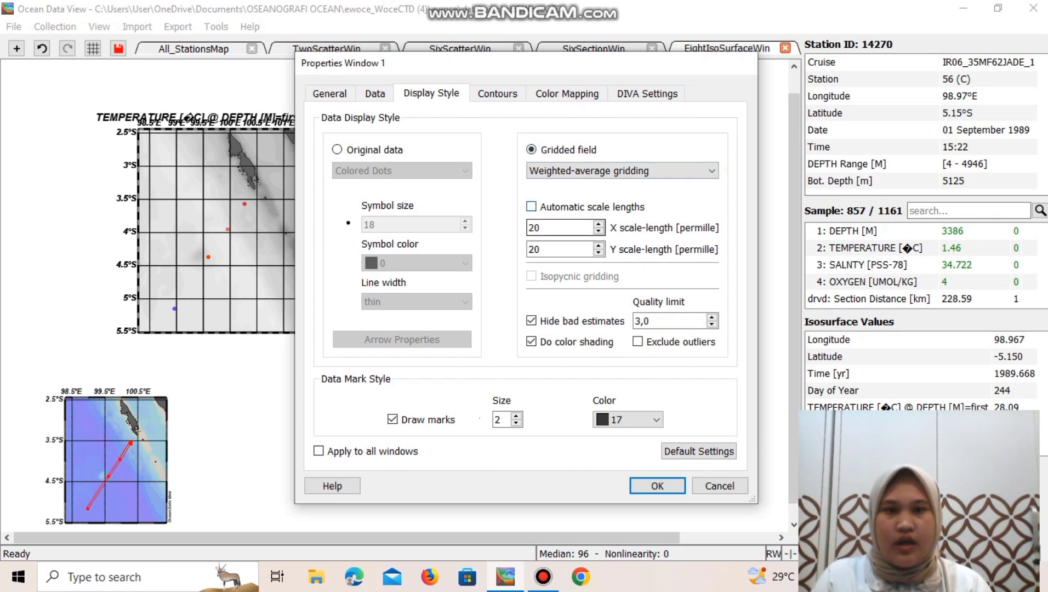
click(559, 249)
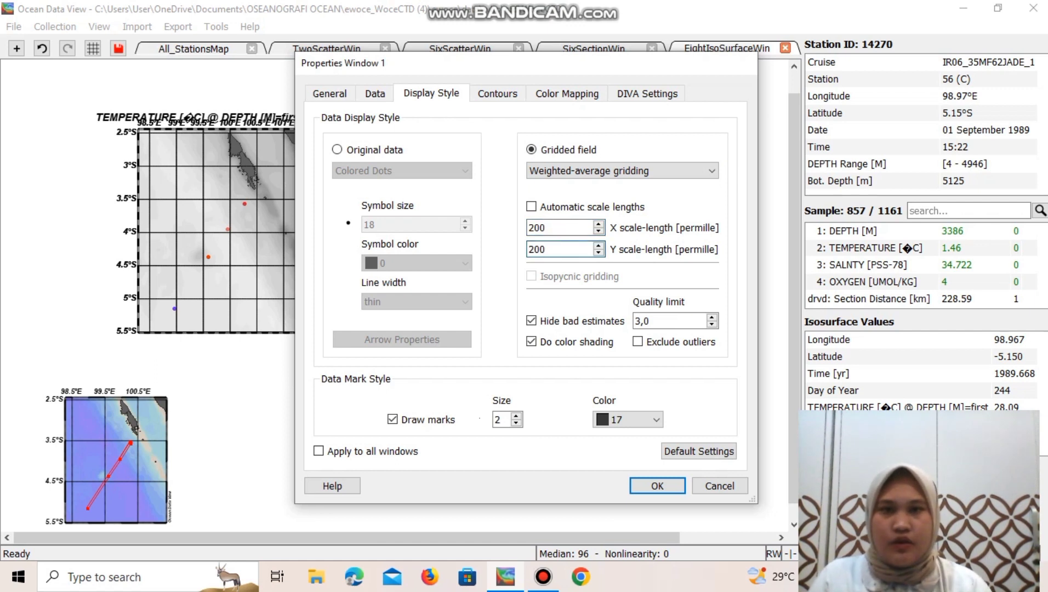
Step: Add surface temperature contours from 28 to 29 in increments of 0.1 and apply the window properties
click(496, 93)
click(519, 177)
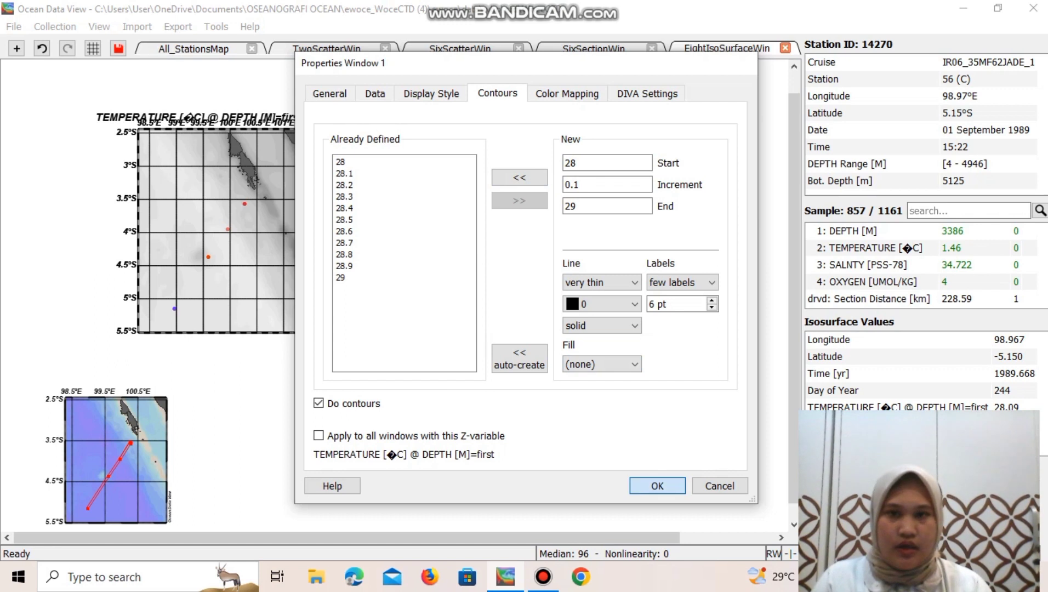
click(657, 485)
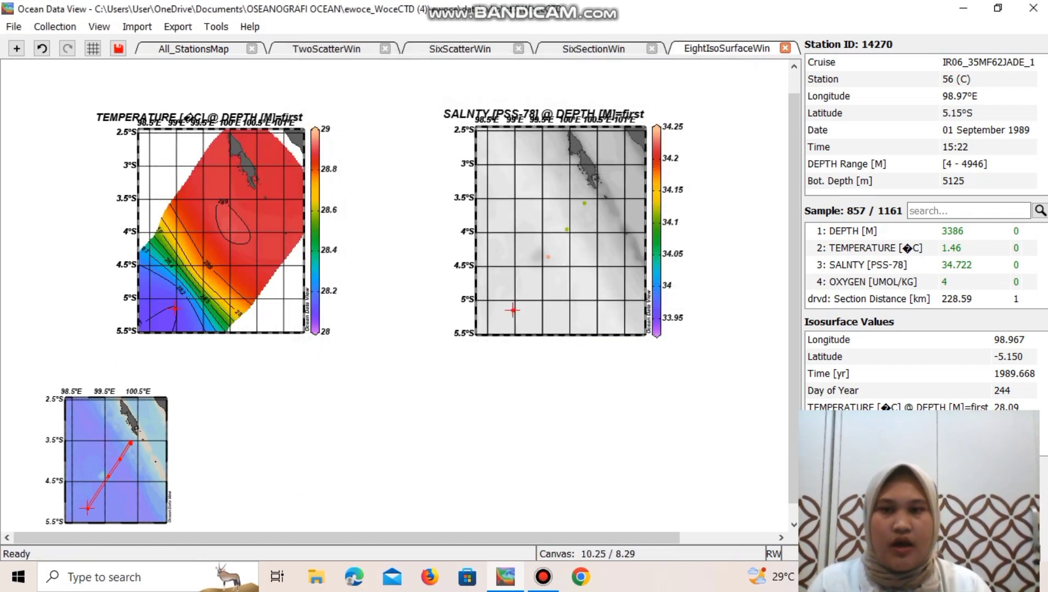
Step: Display the salinity surface map as a gridded field with weighted-average gridding and manual X and Y scale-lengths of 200 permille
right_click(624, 331)
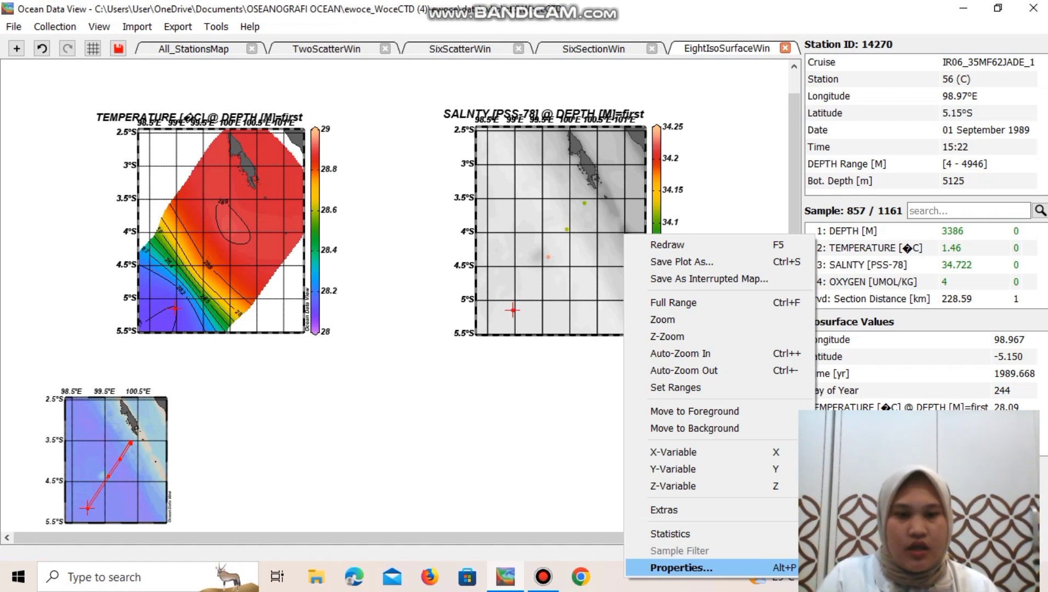
click(681, 567)
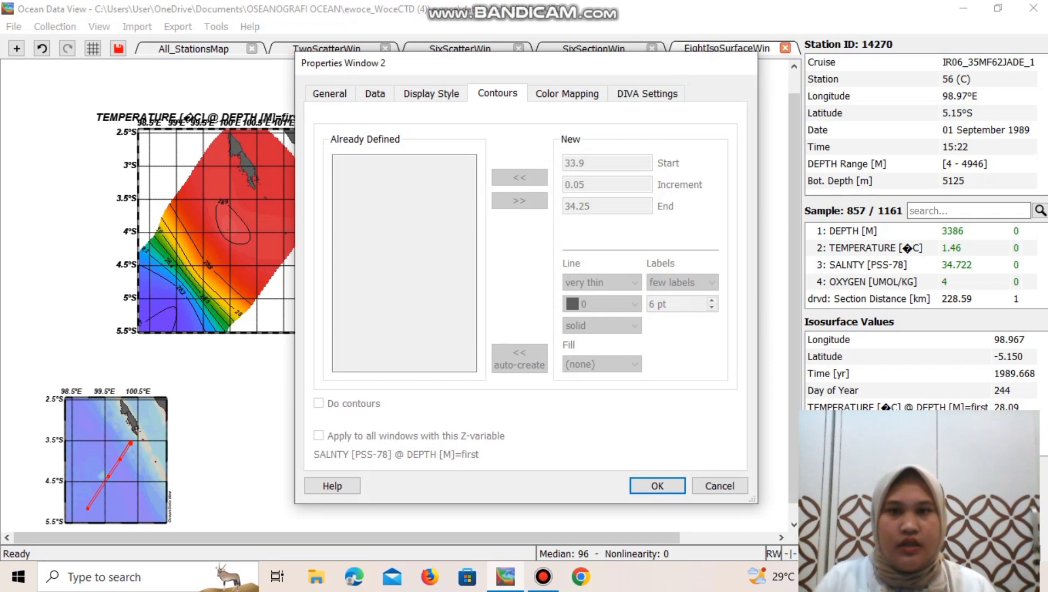
click(431, 93)
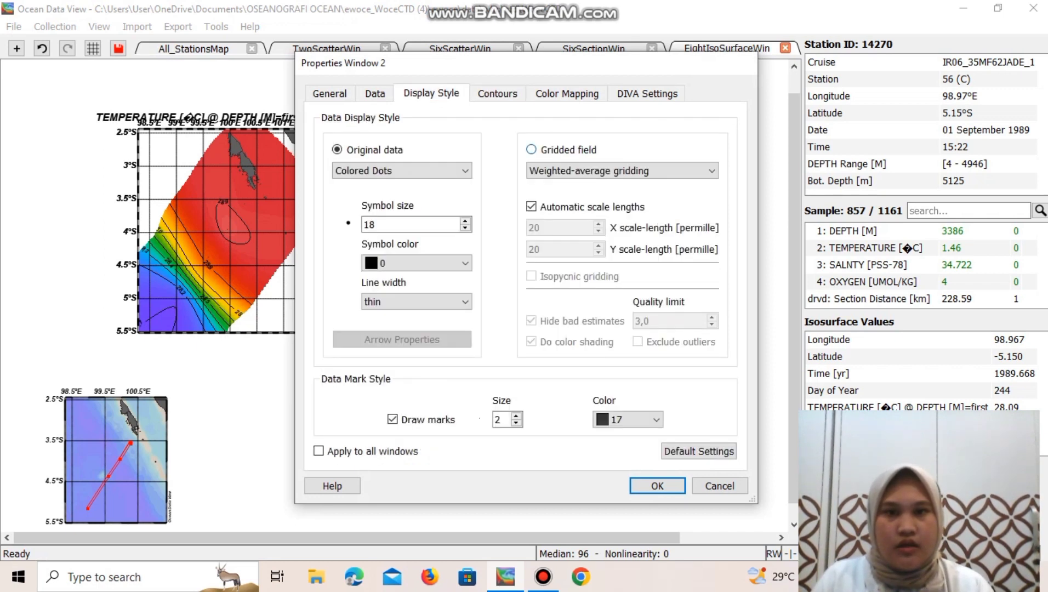
click(530, 149)
click(559, 227)
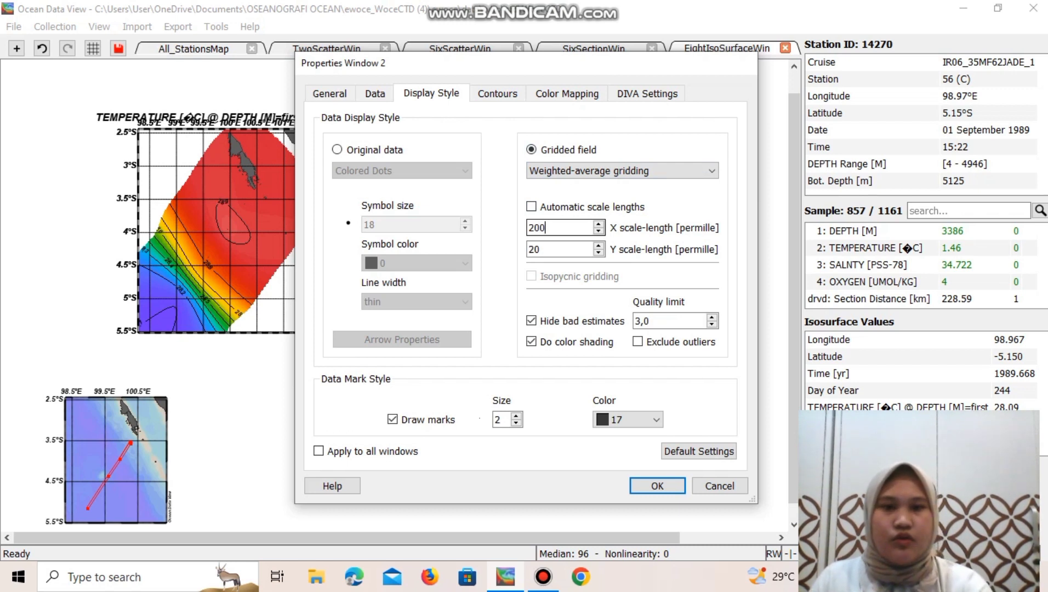
click(558, 248)
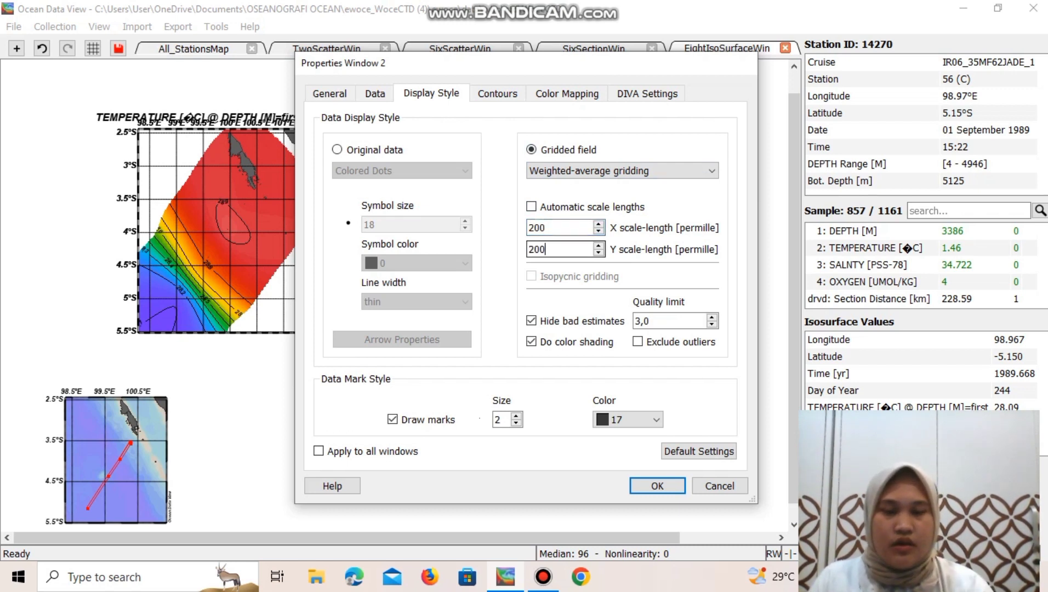
Step: Add surface salinity contours from 33.9 to 34.25 in increments of 0.05 and apply the window properties
click(497, 93)
click(519, 177)
click(657, 486)
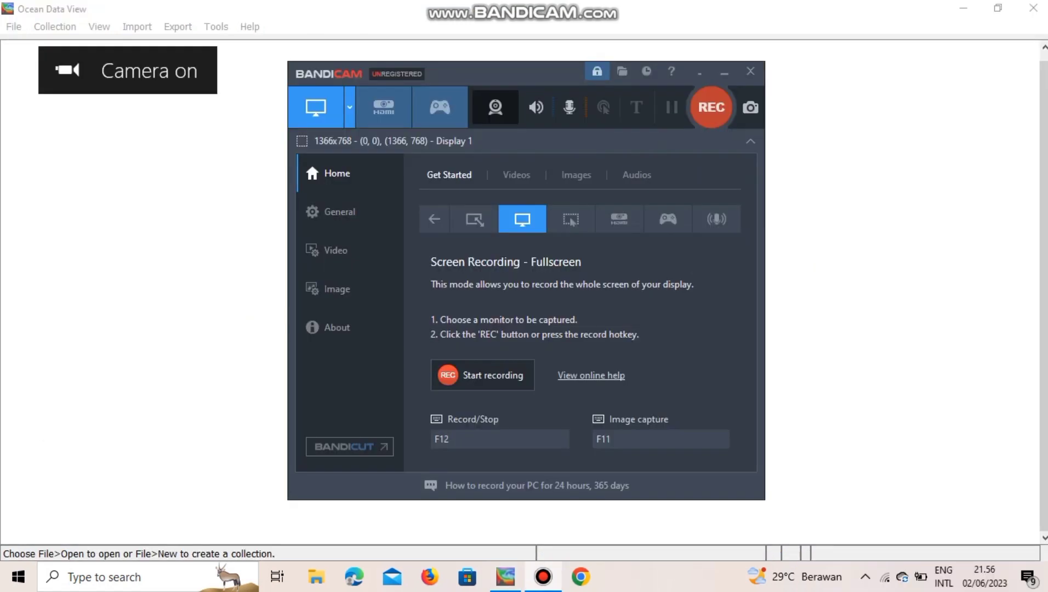
Step: Create a new collection under the suggested file name, with its variables specified manually
click(723, 72)
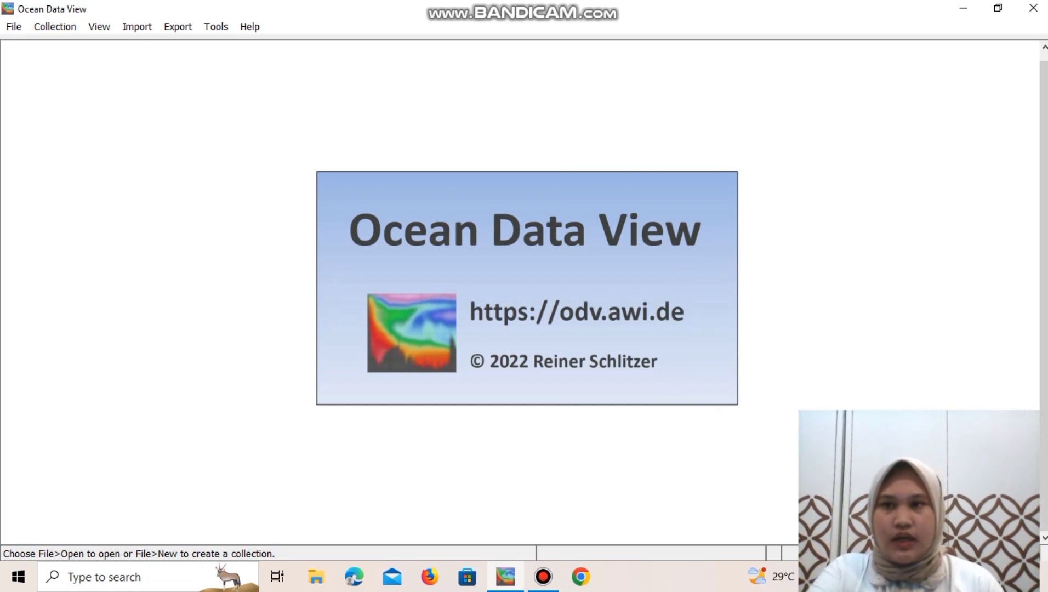
click(13, 27)
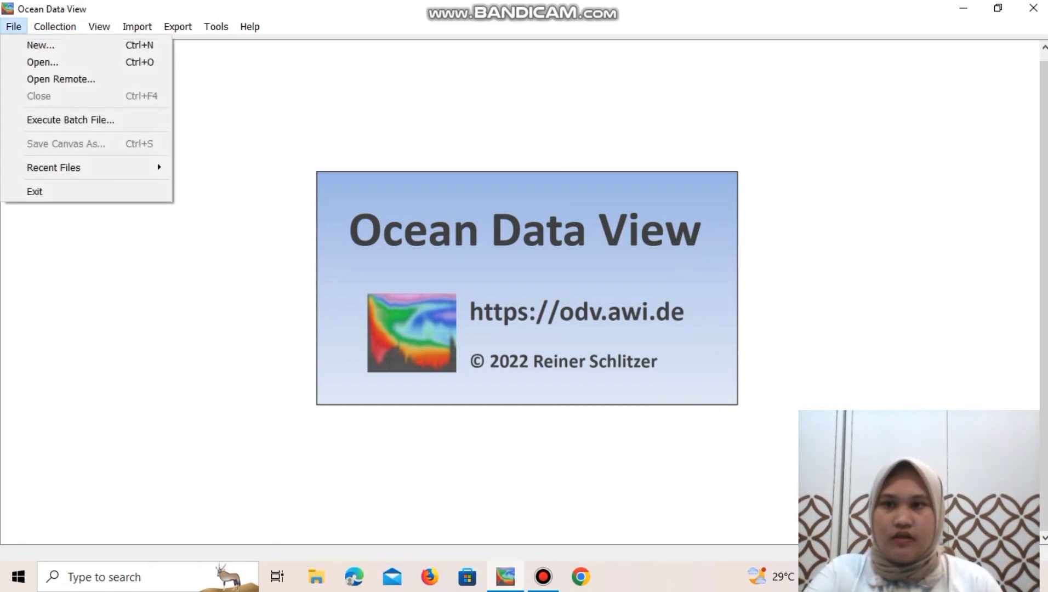
click(40, 45)
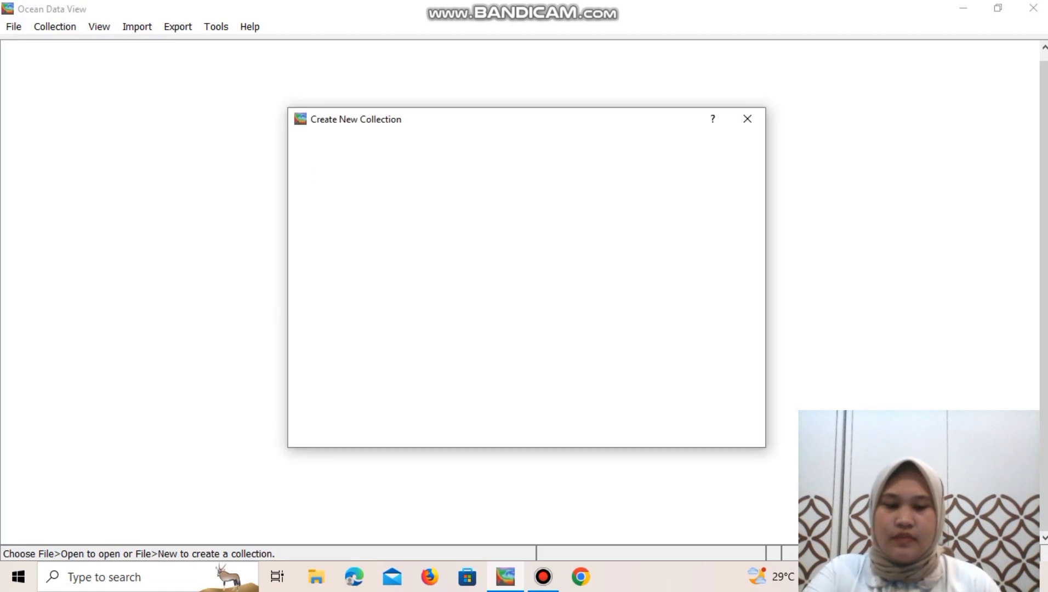
key(Return)
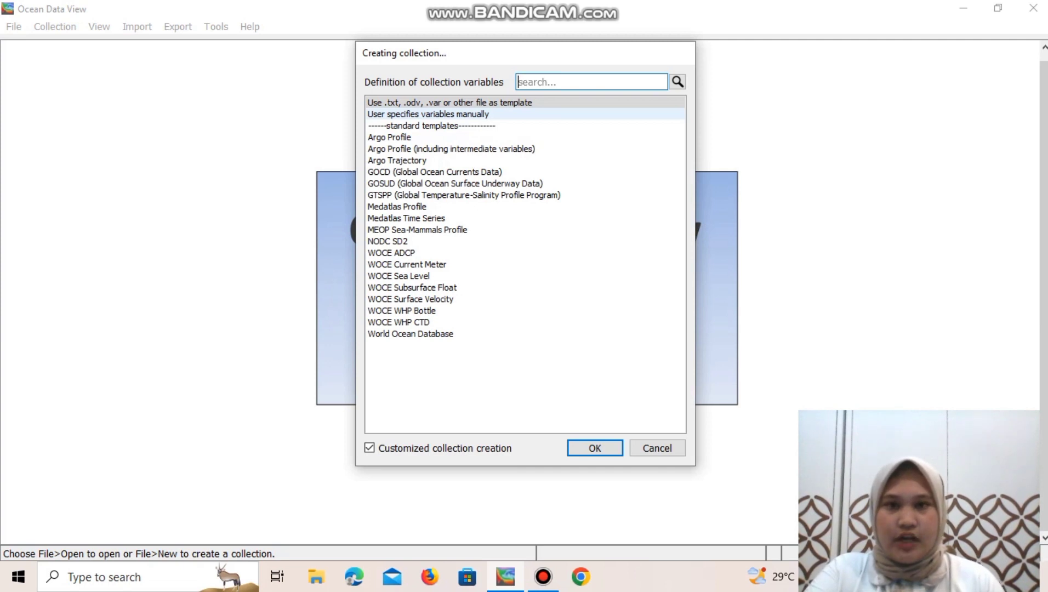
click(427, 114)
key(Return)
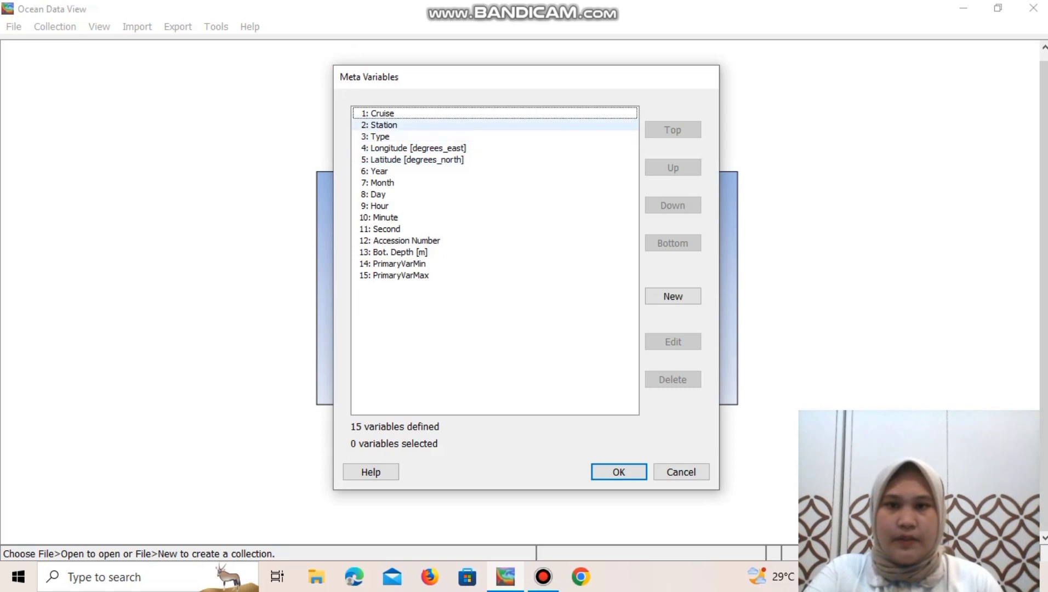
Step: Accept the standard meta variables and the data variables DEPTH, TEMPERATURE and SALNTY, with Ocean profiles and DEPTH [M] as primary variable
click(384, 125)
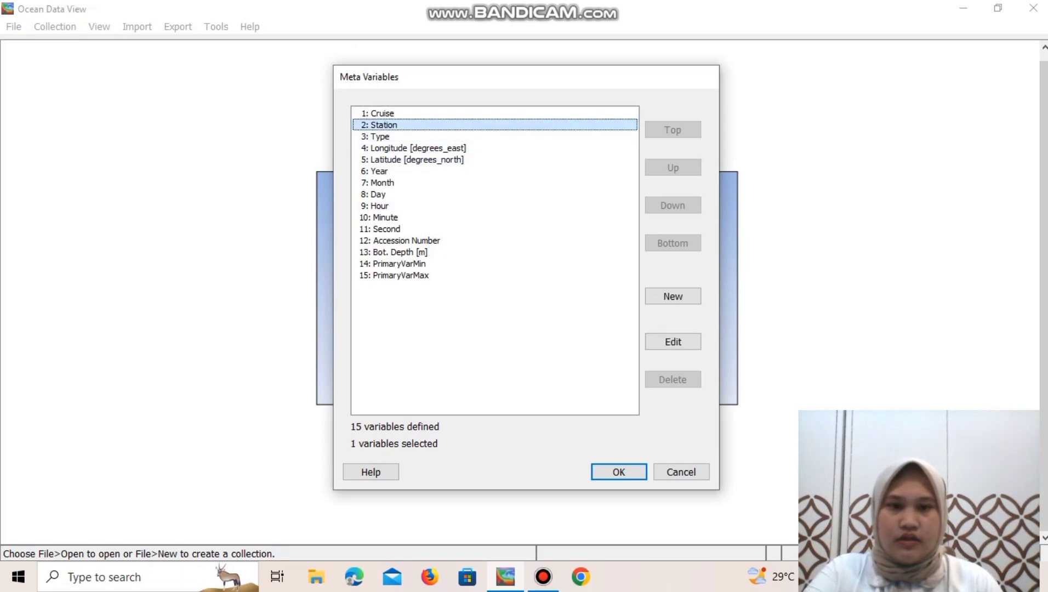
click(618, 471)
drag(385, 113, 385, 136)
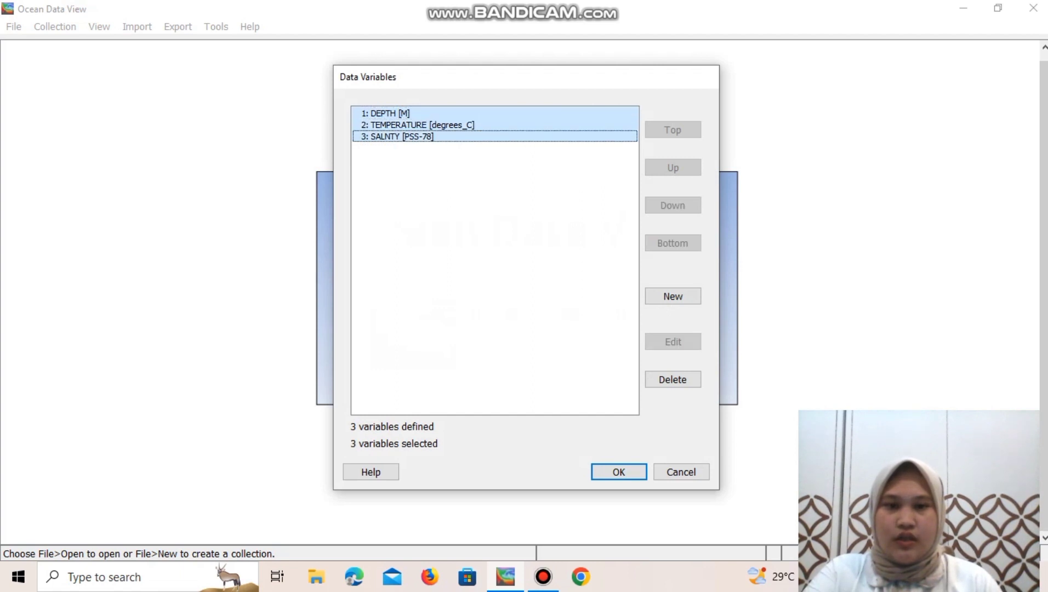
key(Return)
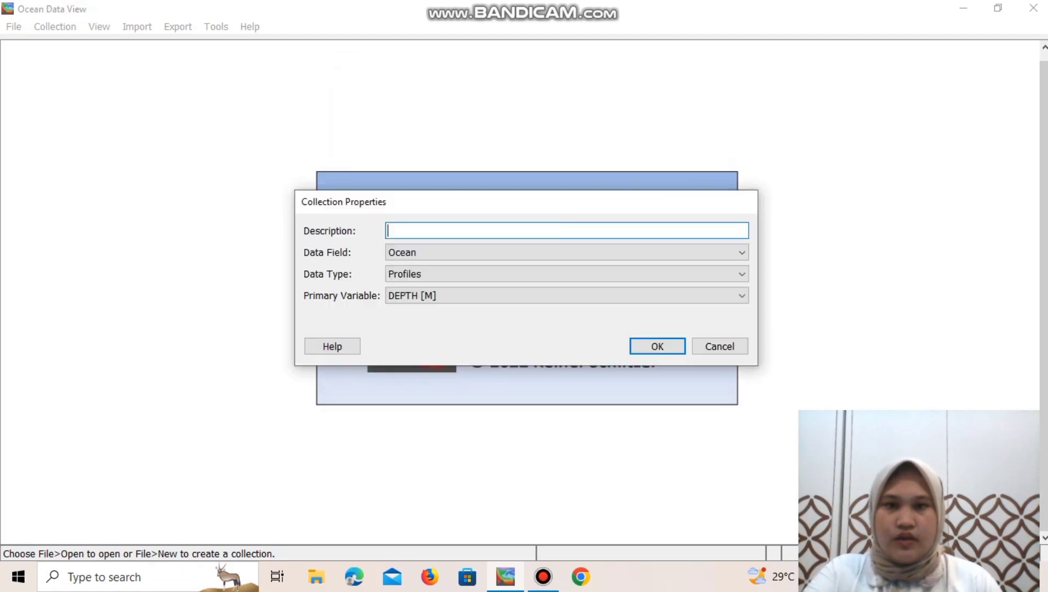
key(Return)
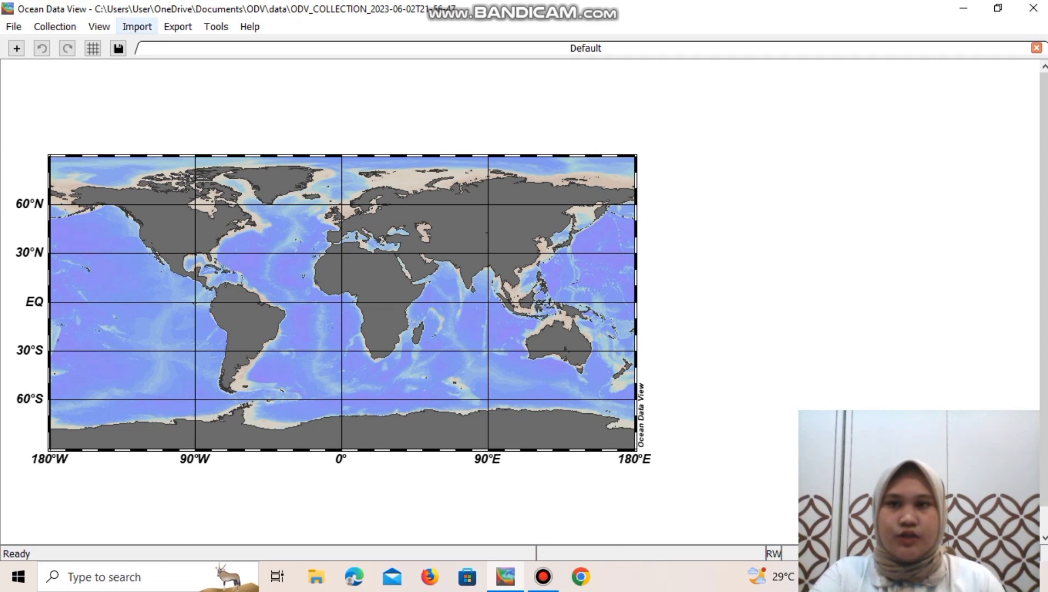
Step: Import the ODV spreadsheet PP.txt from the PRAKTIK ODV documents folder, accepting TAB as column separator and -999 as missing value
click(136, 27)
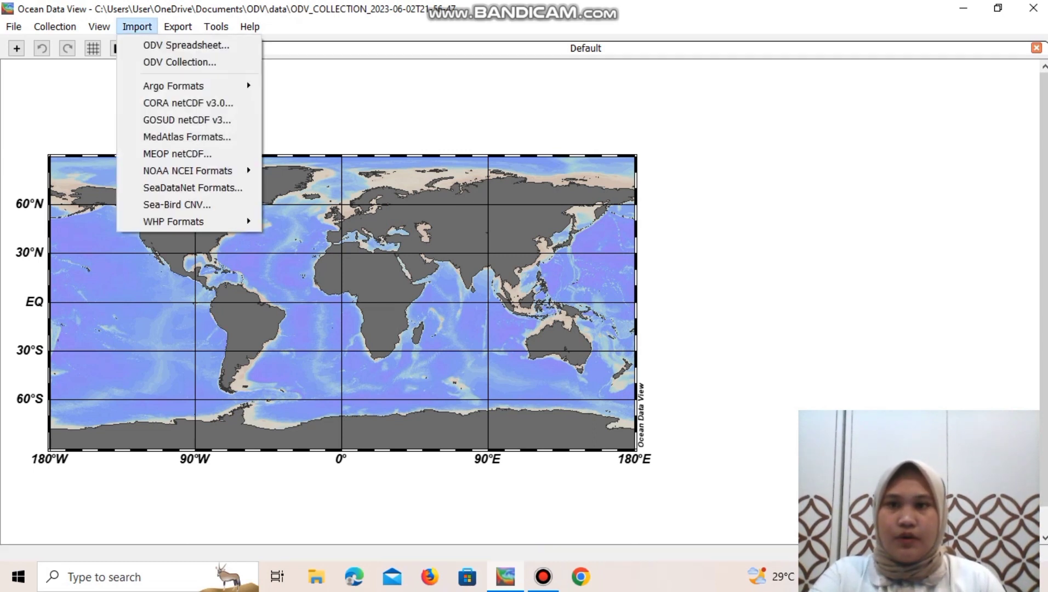
click(164, 45)
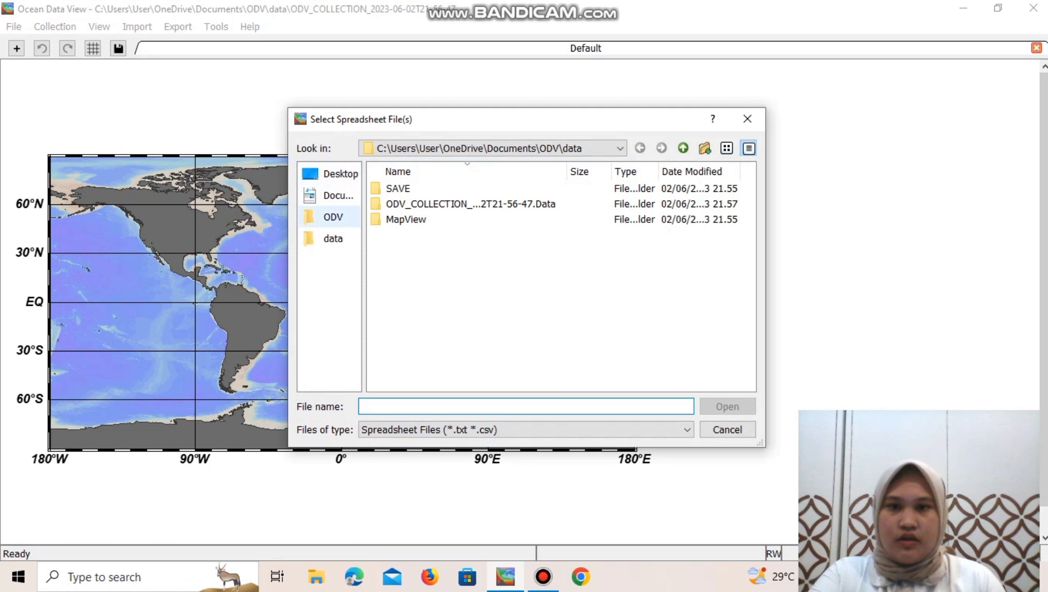
click(332, 217)
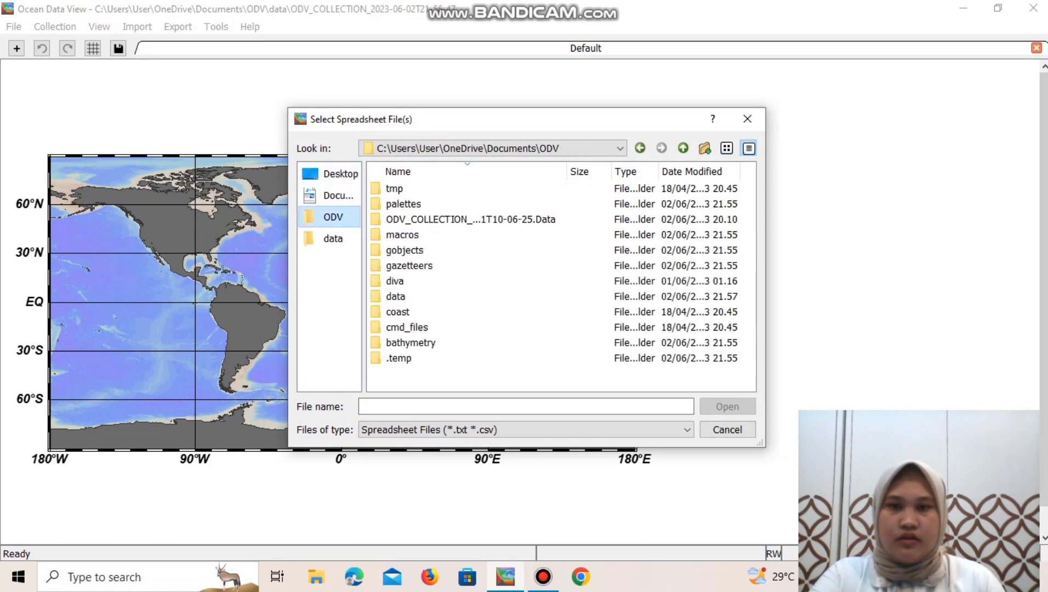
click(337, 195)
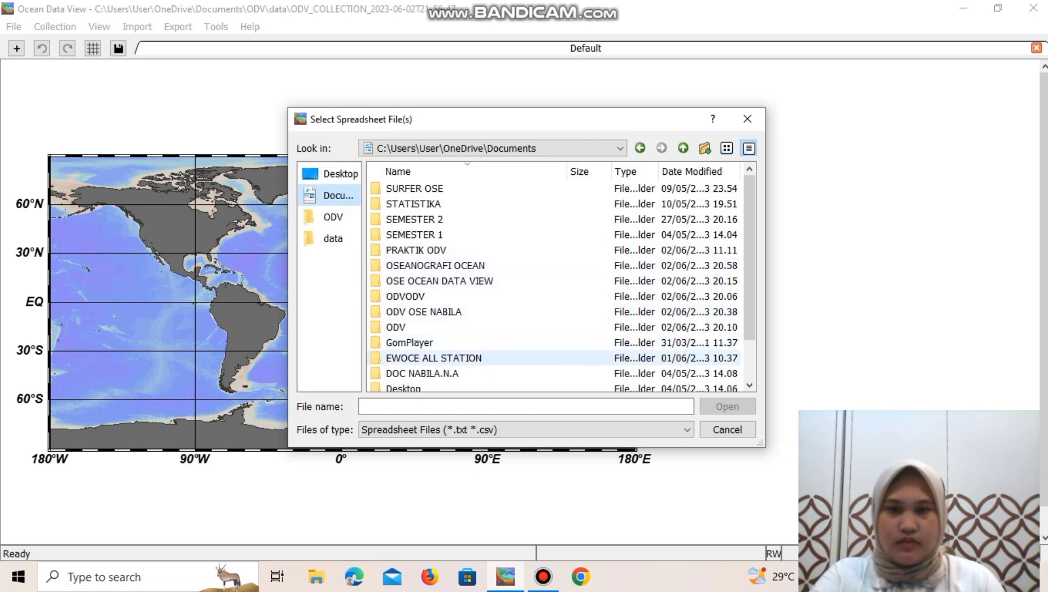
click(416, 250)
double_click(416, 250)
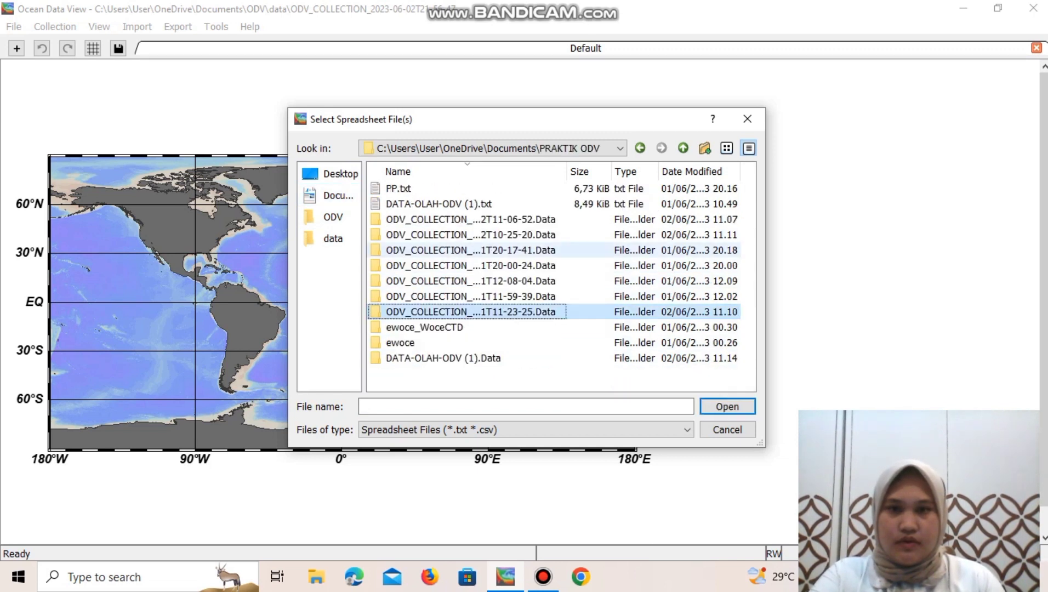
double_click(416, 188)
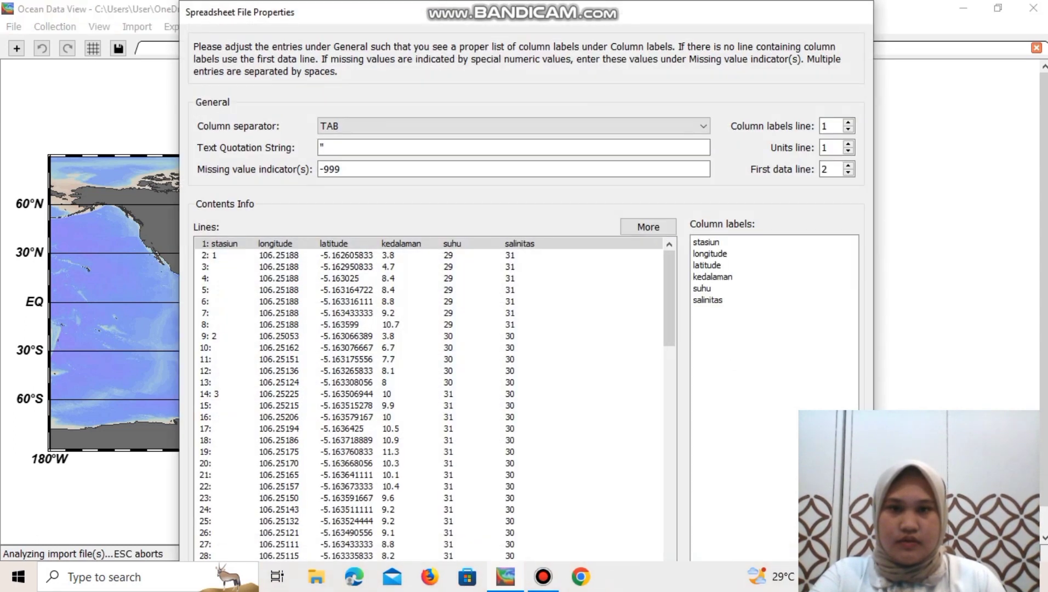
key(Return)
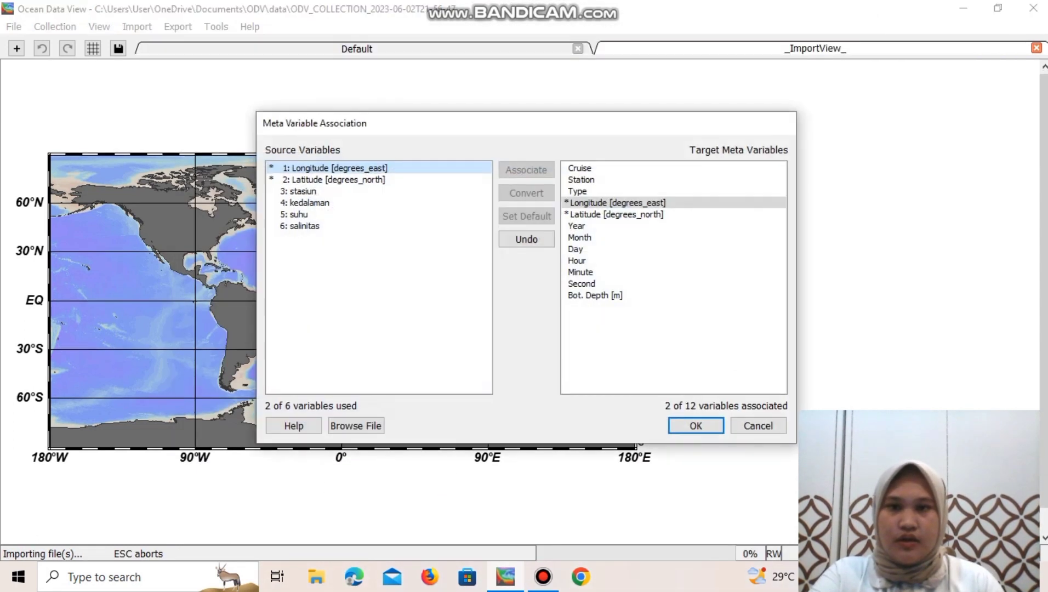
Step: Associate the source variable stasiun with the Station meta variable and accept the meta variable associations
click(303, 191)
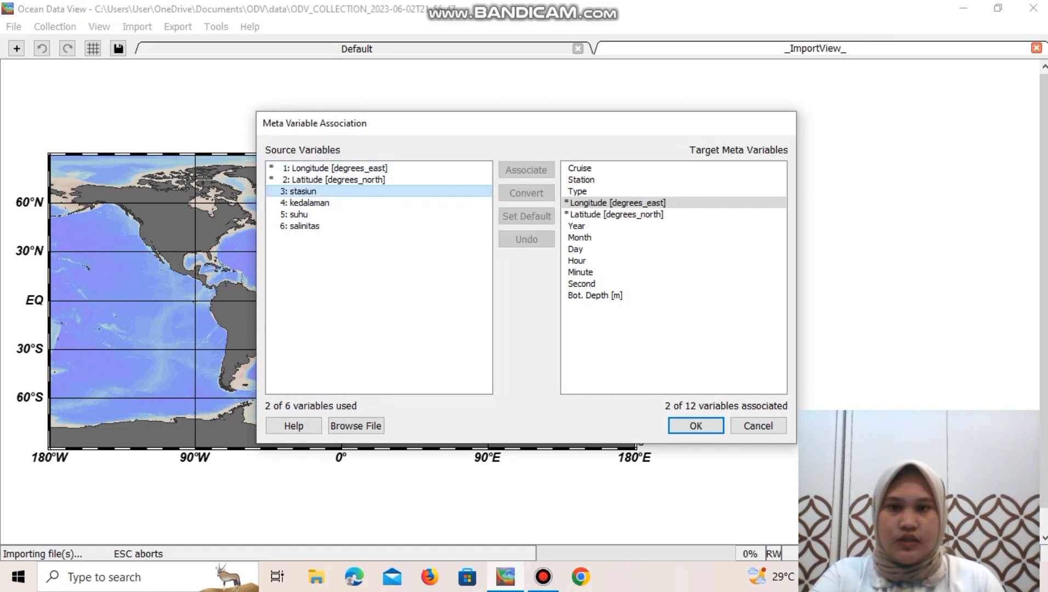
click(581, 180)
click(525, 170)
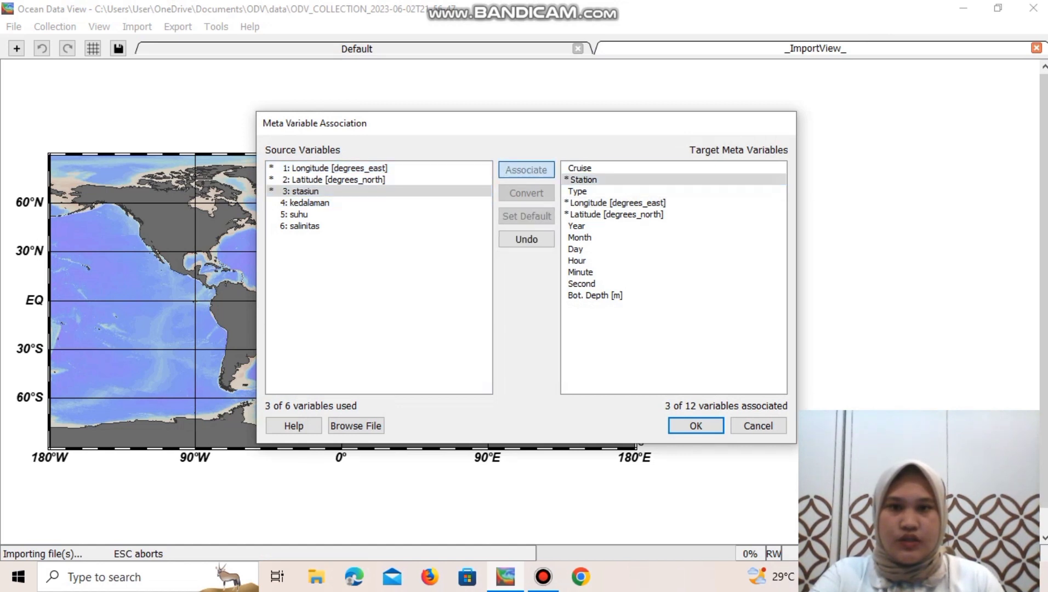
key(Return)
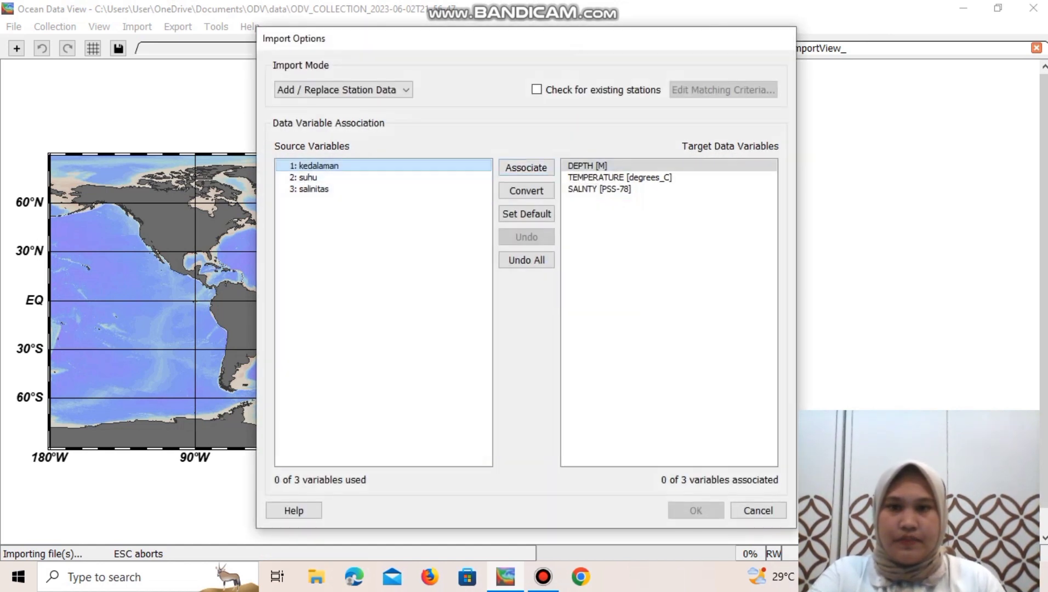
Step: Associate kedalaman with DEPTH, suhu with TEMPERATURE and salinitas with SALNTY, and complete the import
click(588, 166)
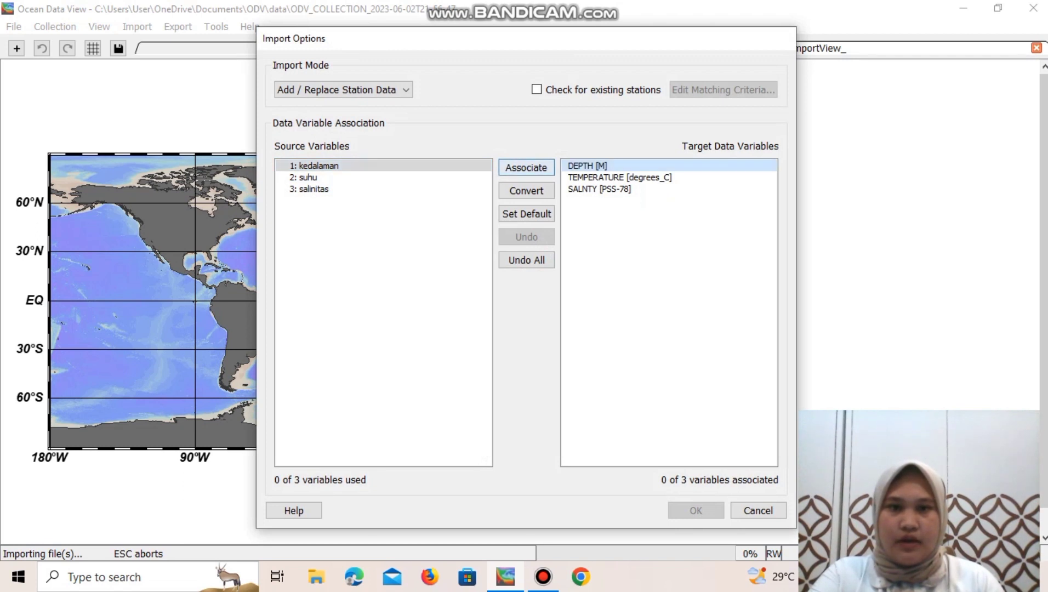
key(Return)
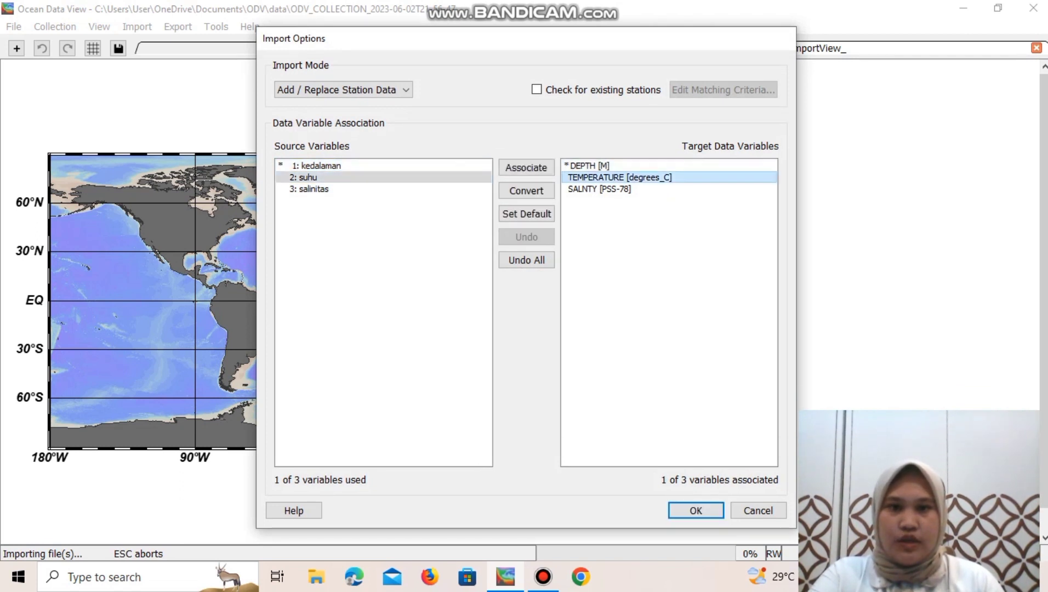
key(Return)
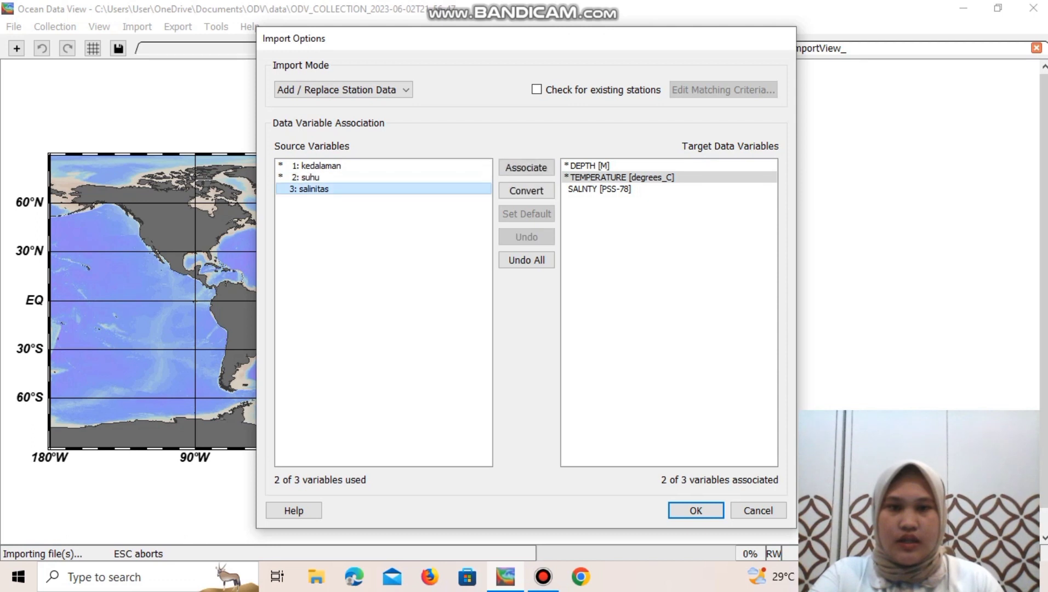
key(Return)
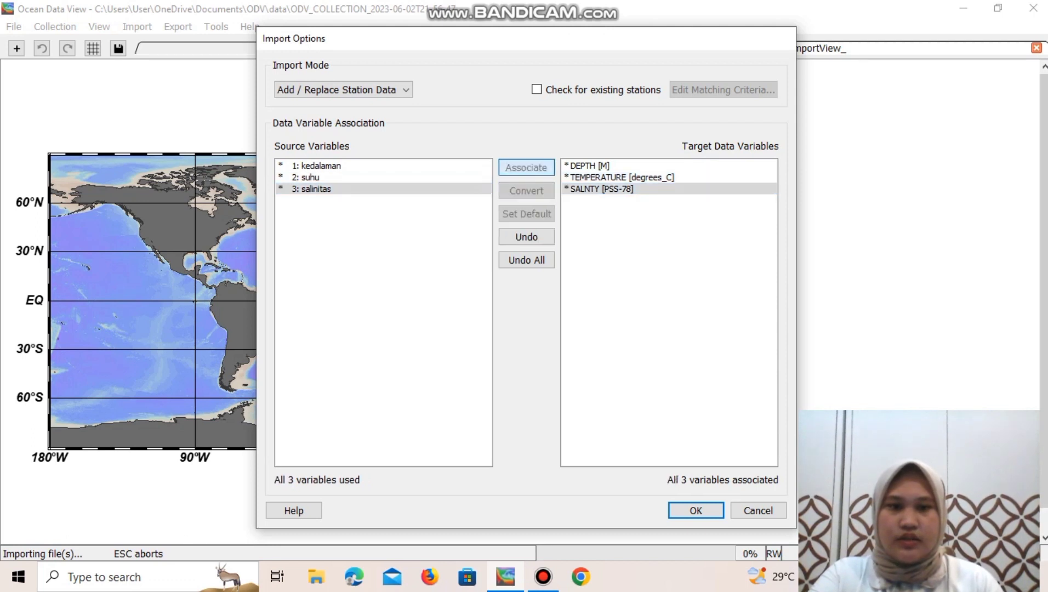
key(Return)
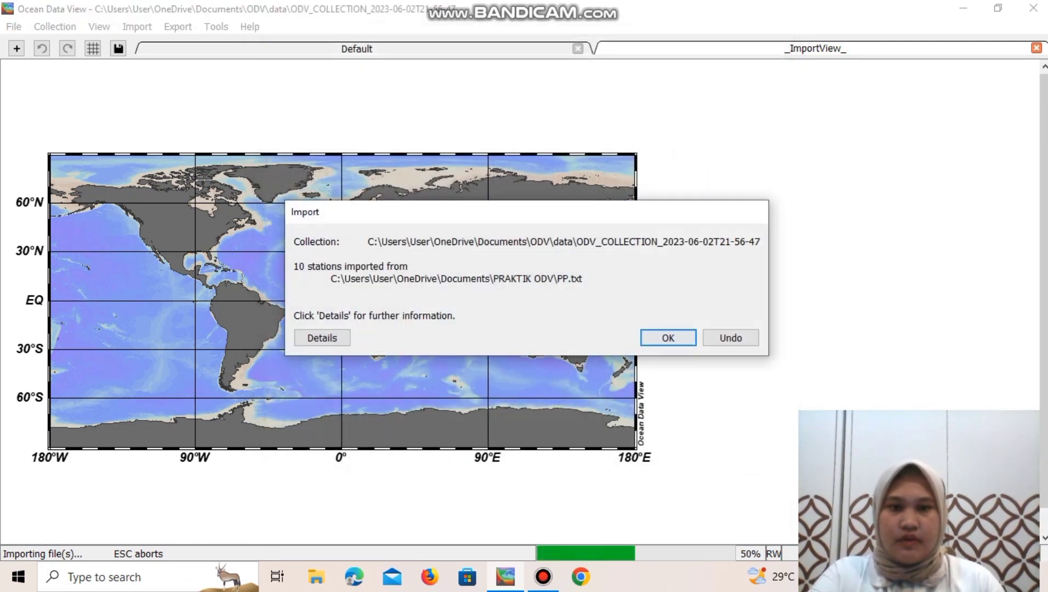
key(Return)
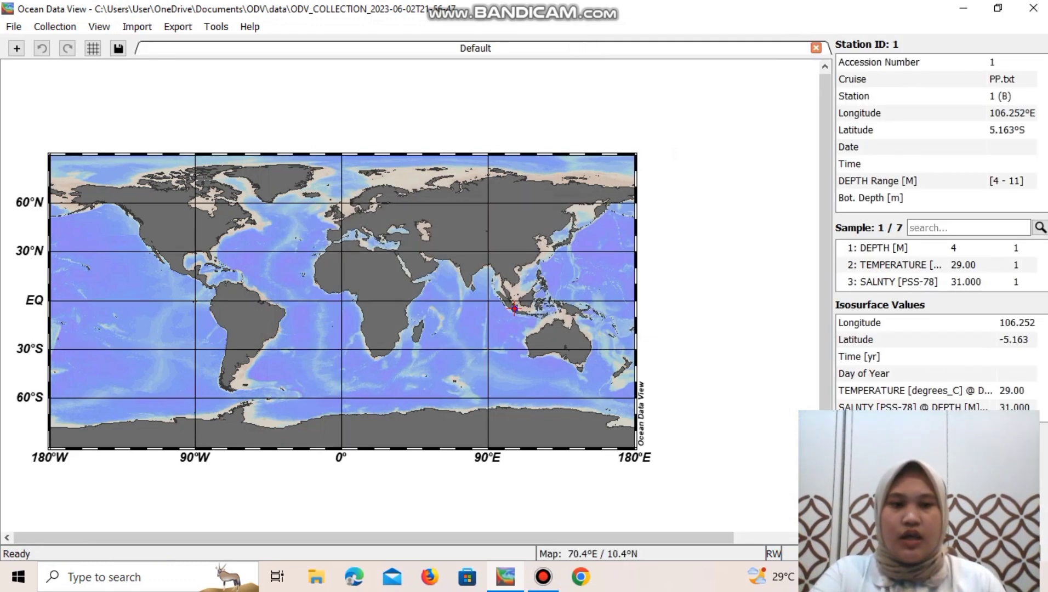
Step: Zoom the station map to western Indonesia, about 95°E to 118°E and 10.5°S to 5°N
right_click(327, 271)
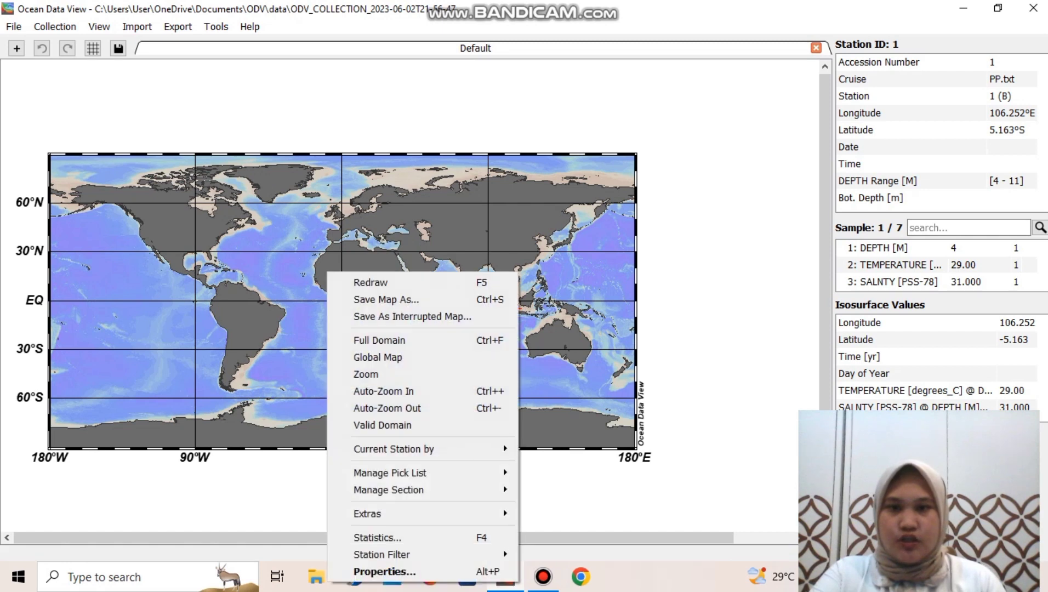
click(366, 374)
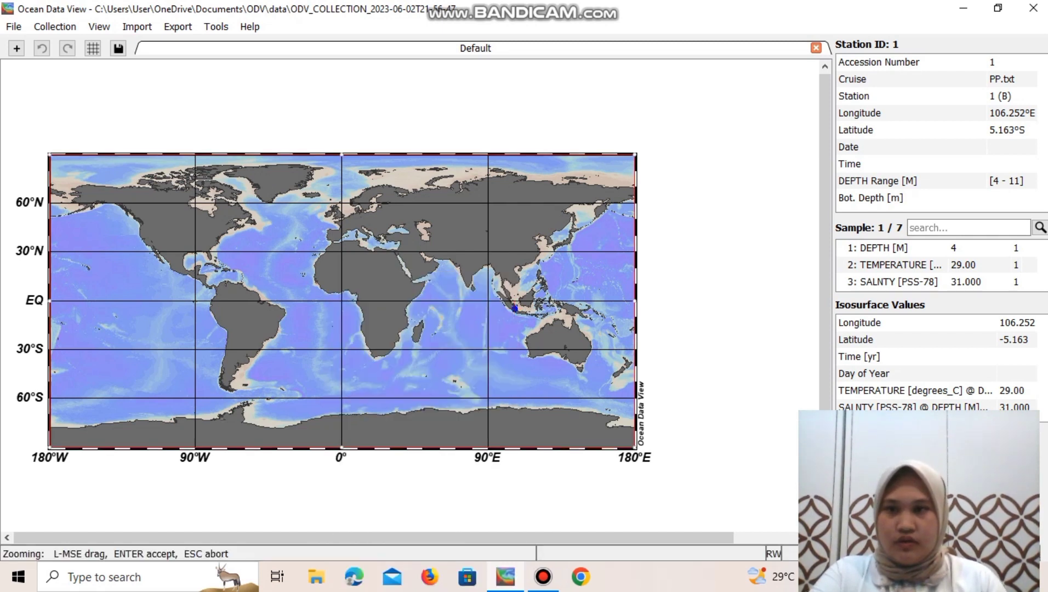
drag(635, 448, 497, 301)
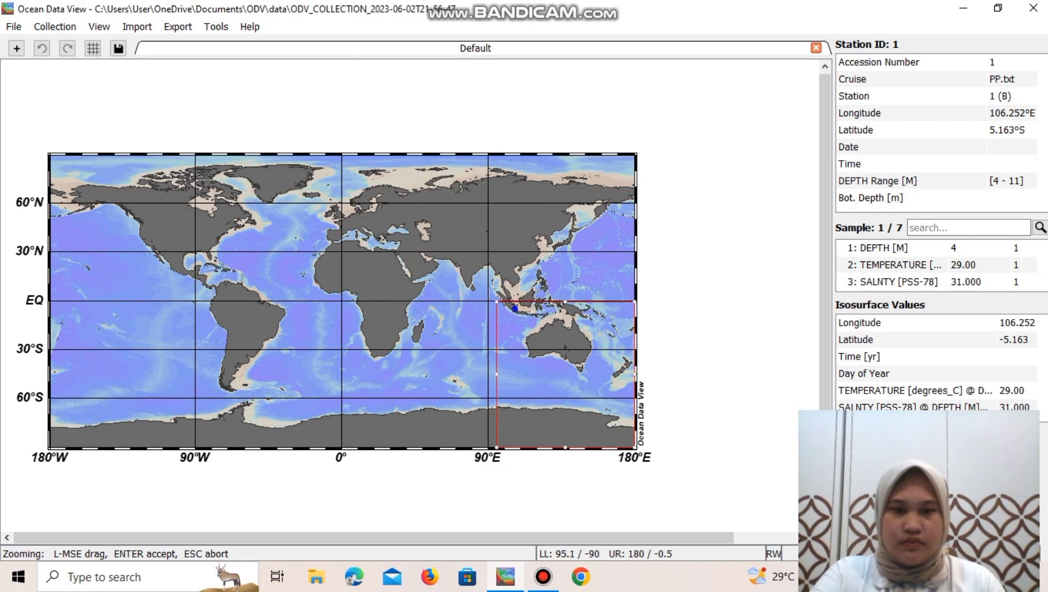
drag(634, 448, 533, 317)
key(Return)
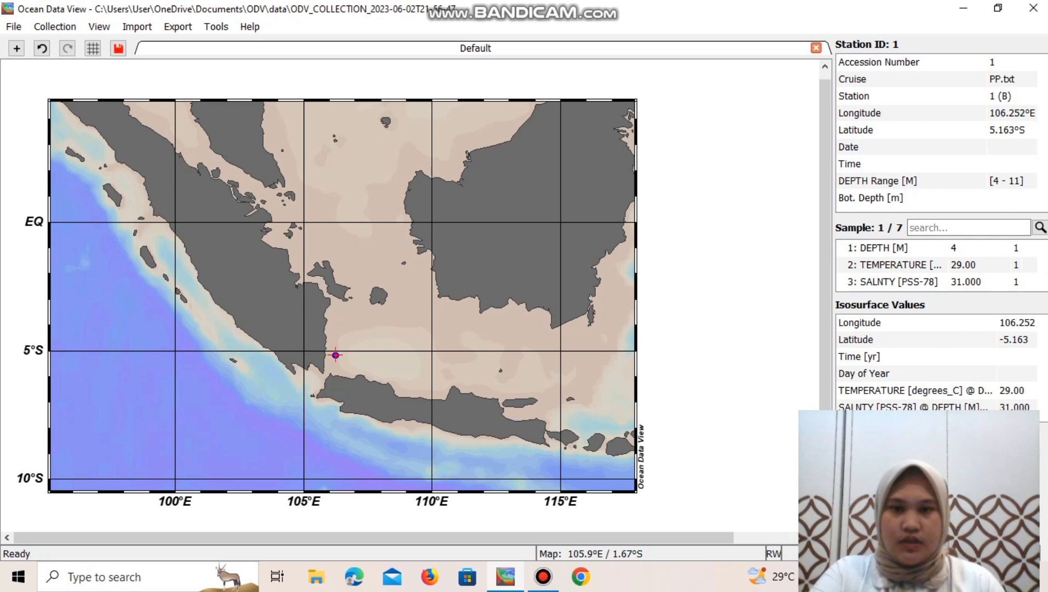
Step: Zoom the station map to the area around the imported stations, about 105.1°E to 106.9°E and 5.7°S to 4.4°S
right_click(242, 327)
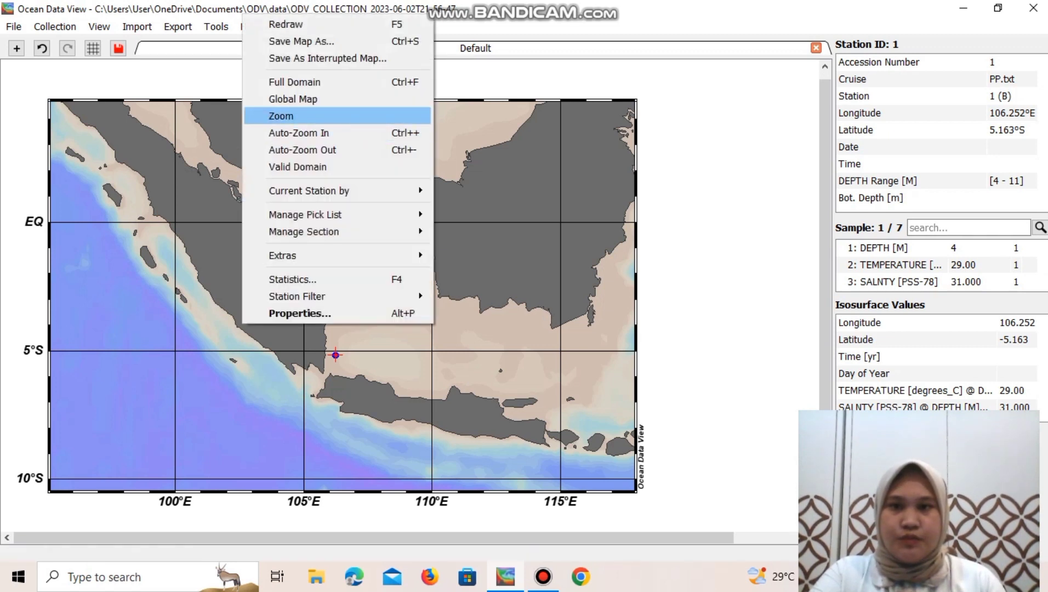
click(282, 116)
drag(49, 100, 305, 335)
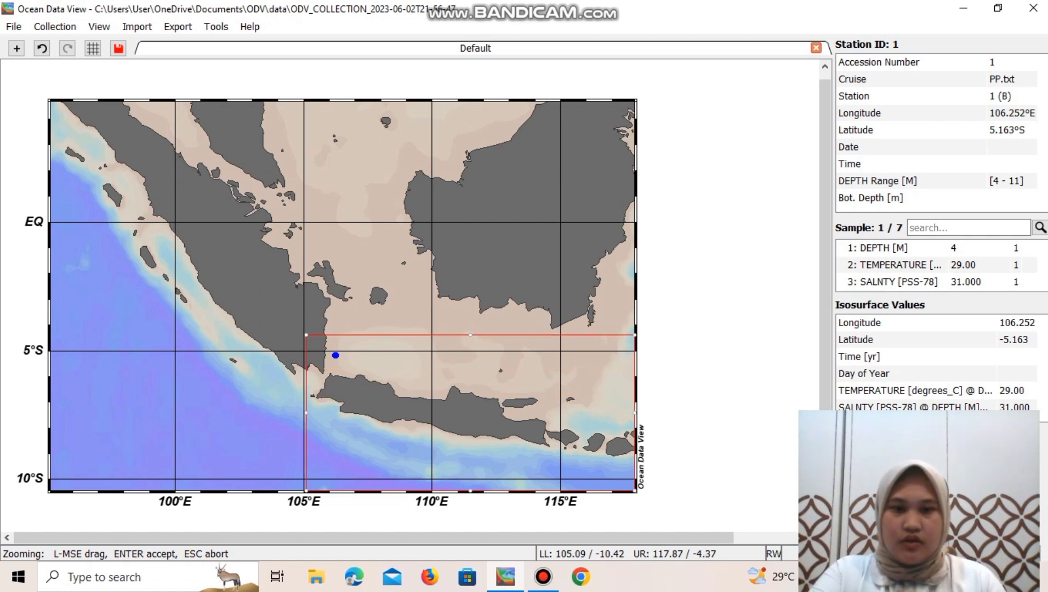
drag(634, 490, 353, 368)
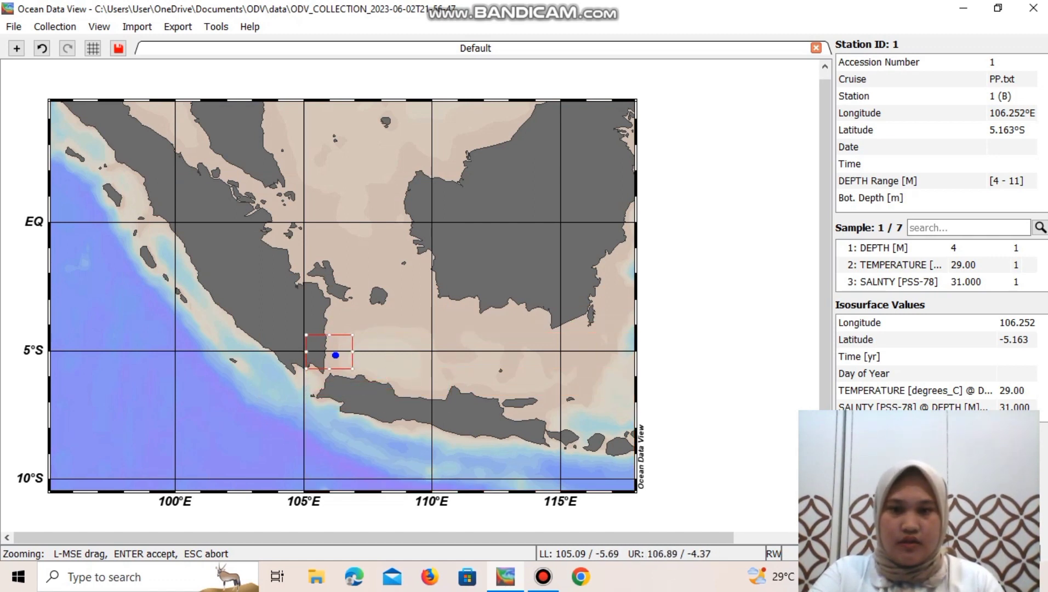
key(Return)
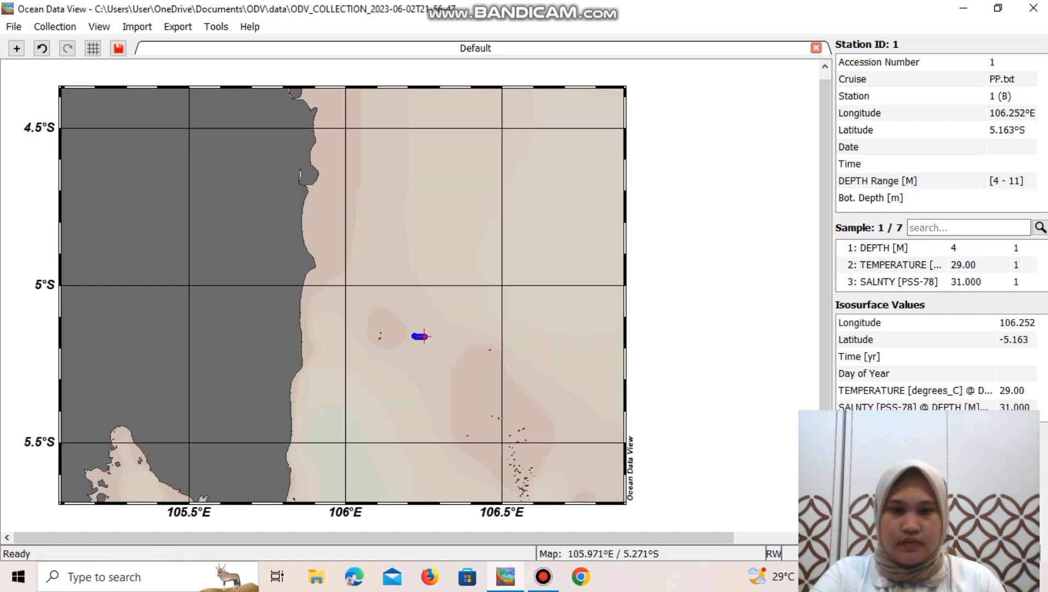
Step: Zoom the map closer on the station row, about 106.11°E to 106.29°E and 5.19°S to 5.14°S
right_click(269, 313)
click(308, 102)
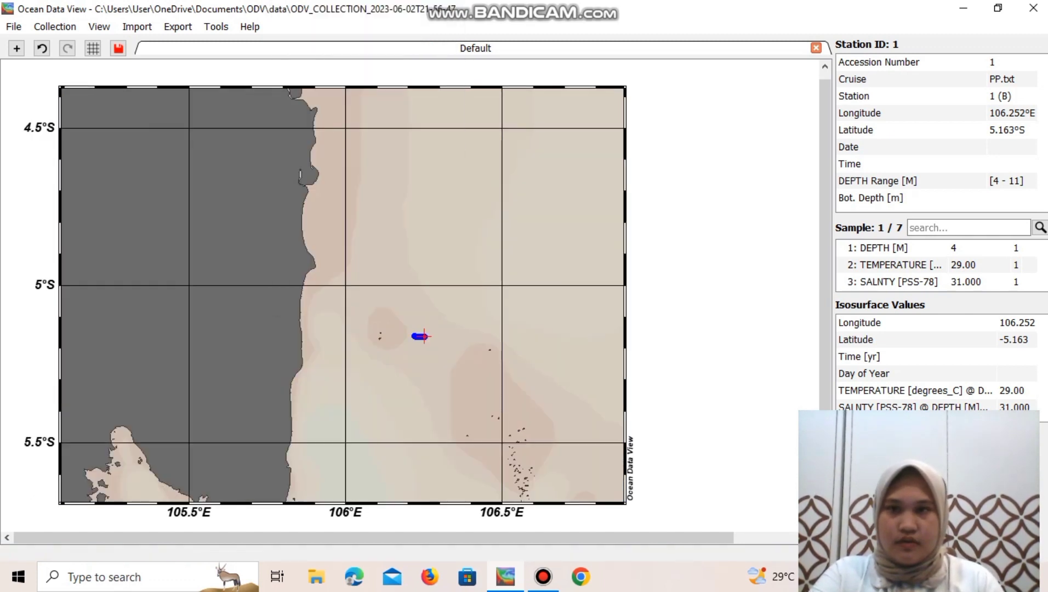
drag(61, 87, 380, 329)
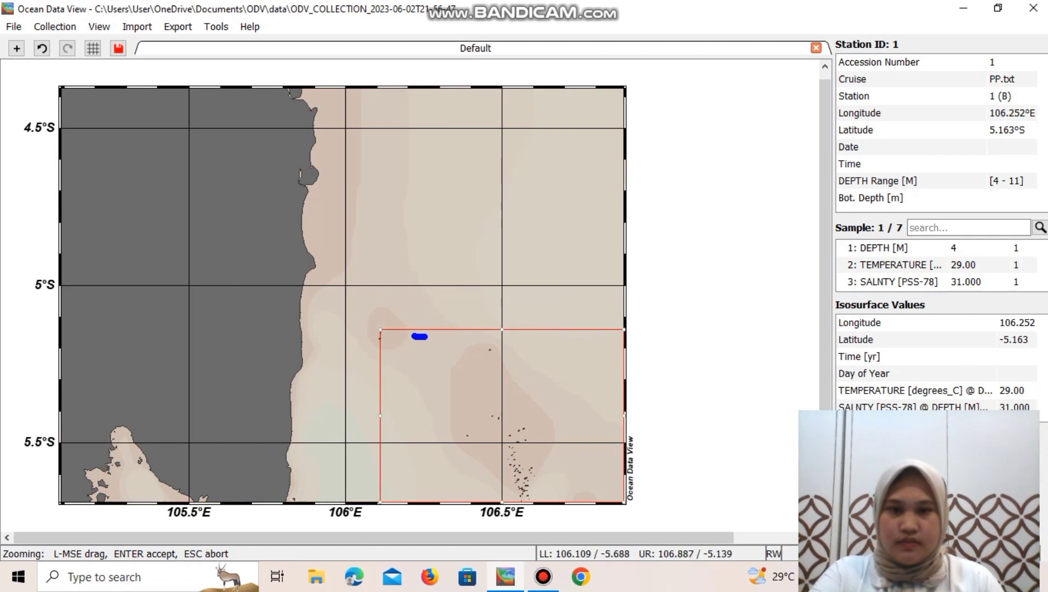
drag(624, 502, 438, 344)
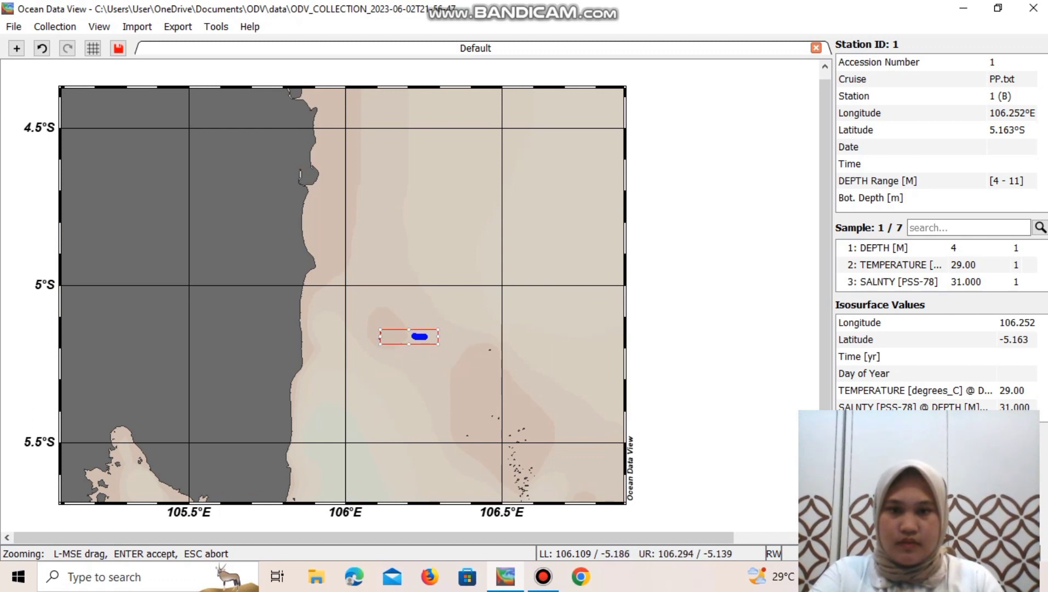
key(Return)
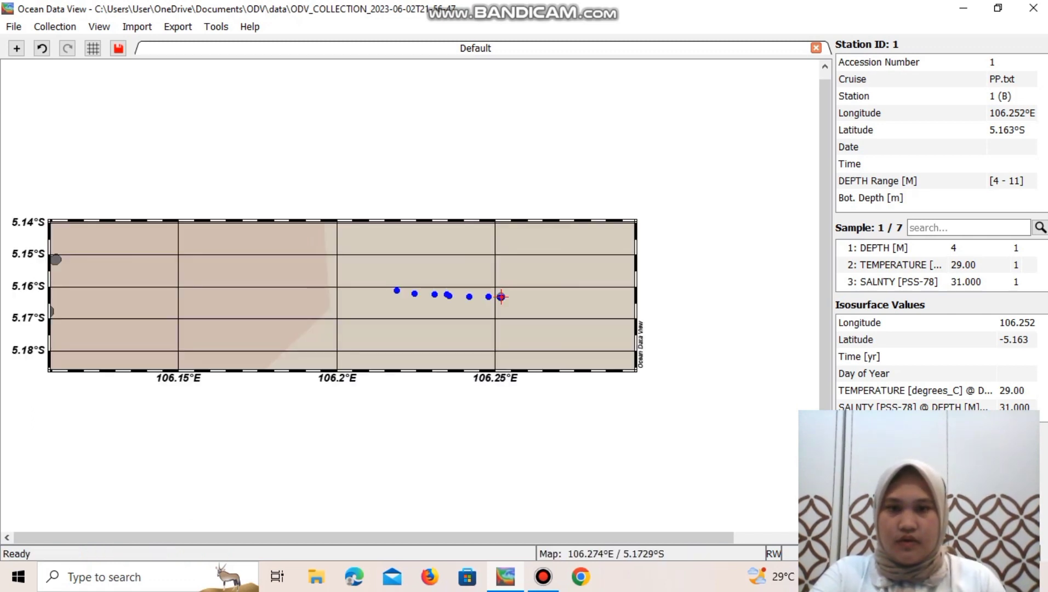
Step: Tighten the map domain around the stations to about 106.209°E to 106.257°E and 5.169°S to 5.144°S
right_click(508, 341)
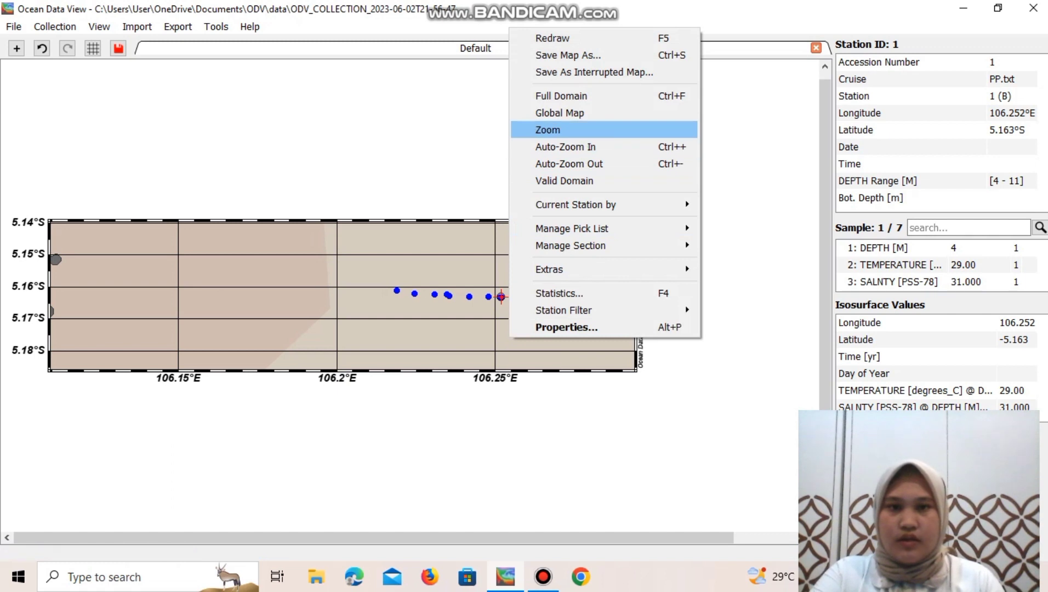
click(547, 129)
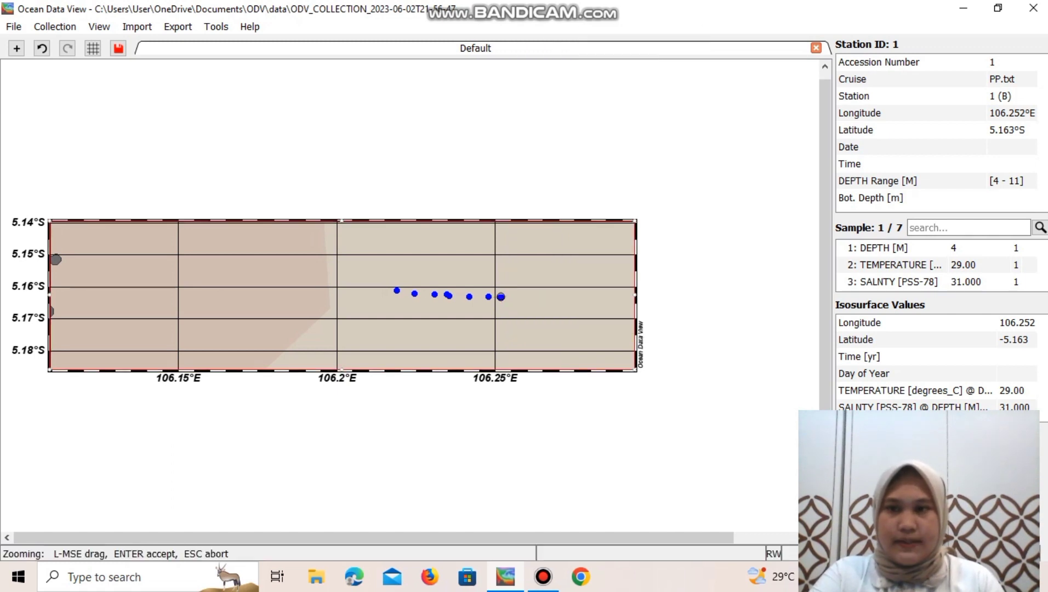
drag(50, 222, 364, 235)
drag(364, 370, 366, 370)
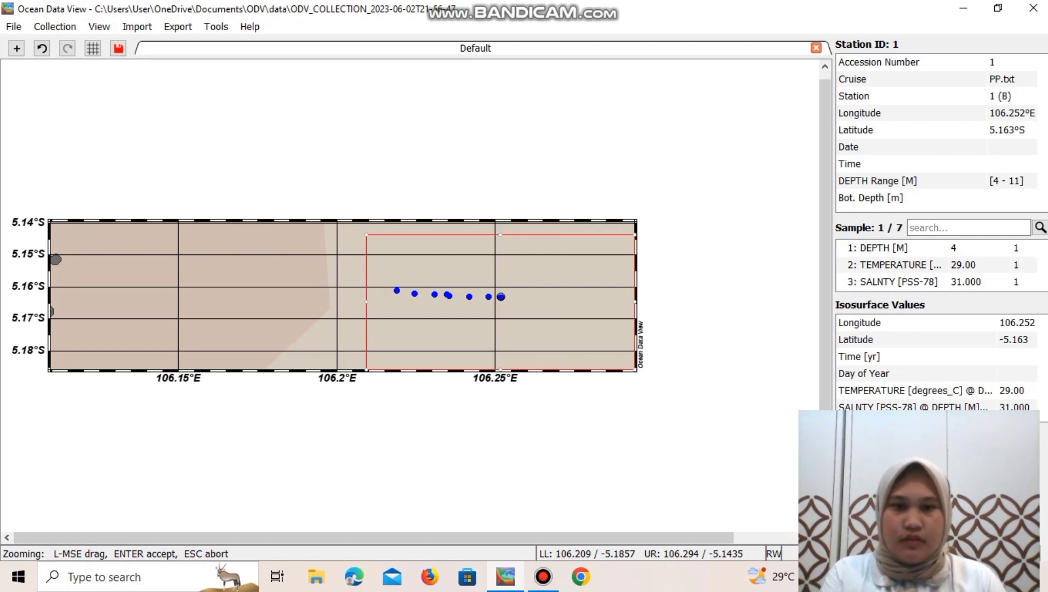
drag(636, 369, 518, 317)
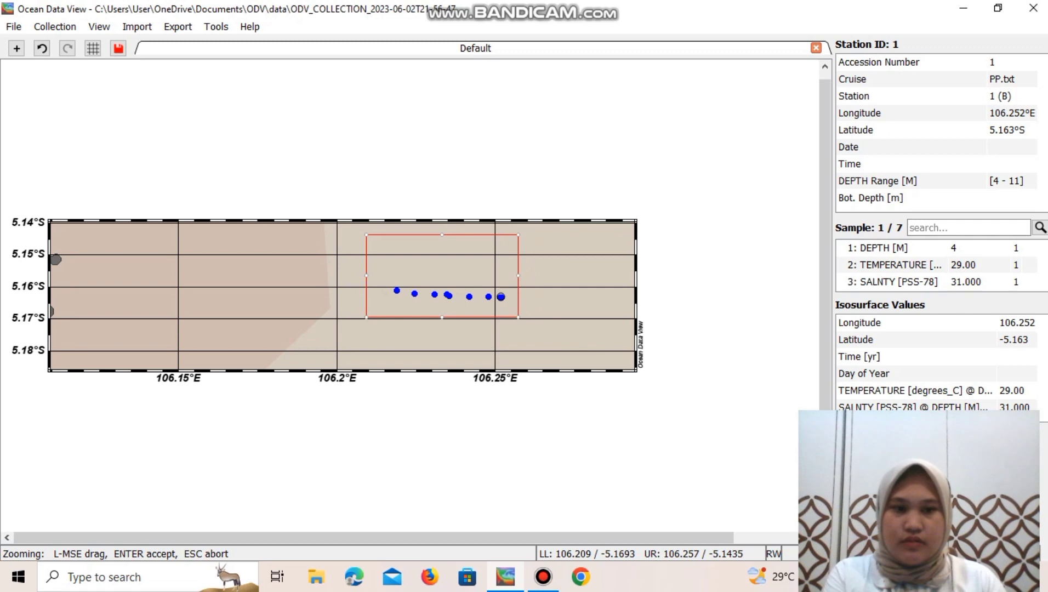
key(Return)
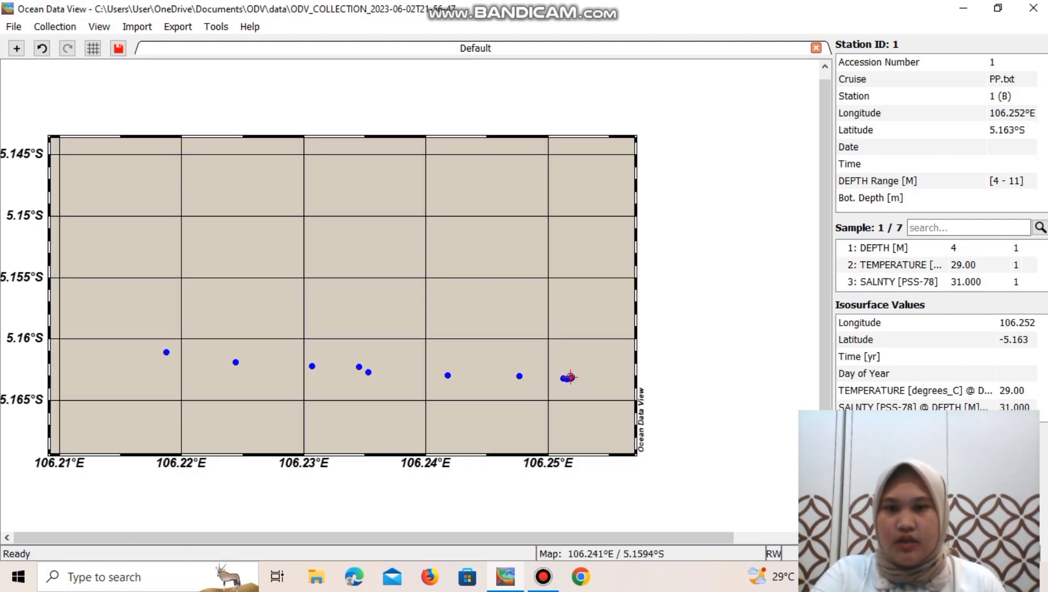
Step: Apply the 2 SCATTER Windows layout template and switch to window layout mode
click(17, 48)
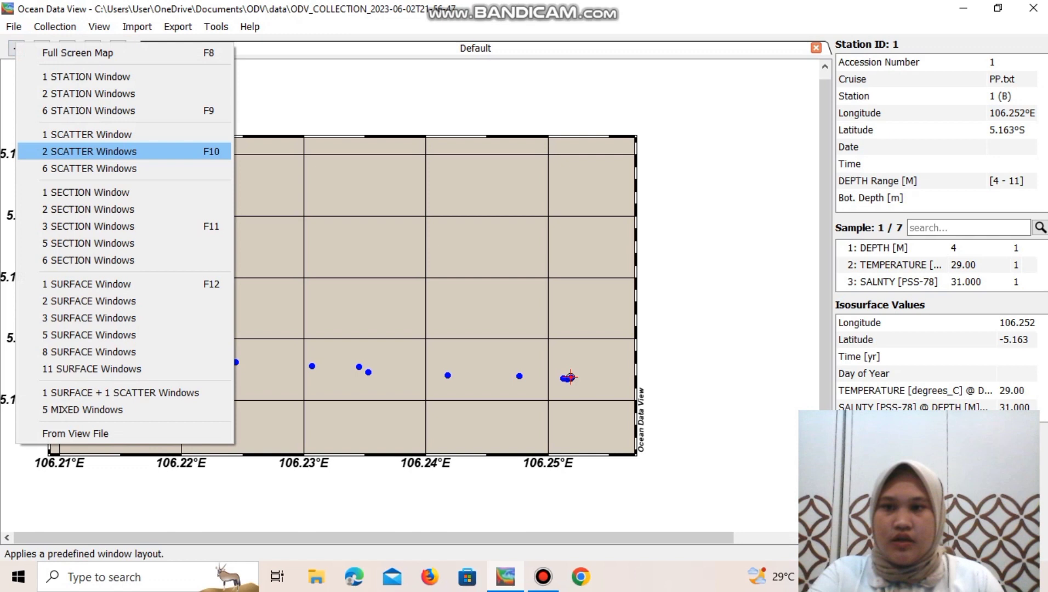
click(91, 151)
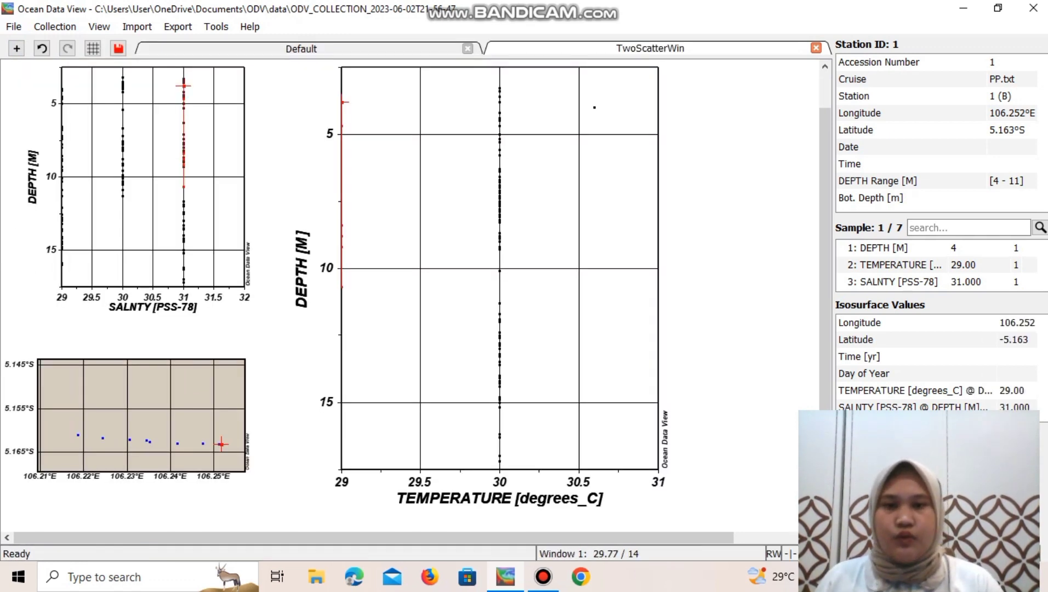
right_click(464, 374)
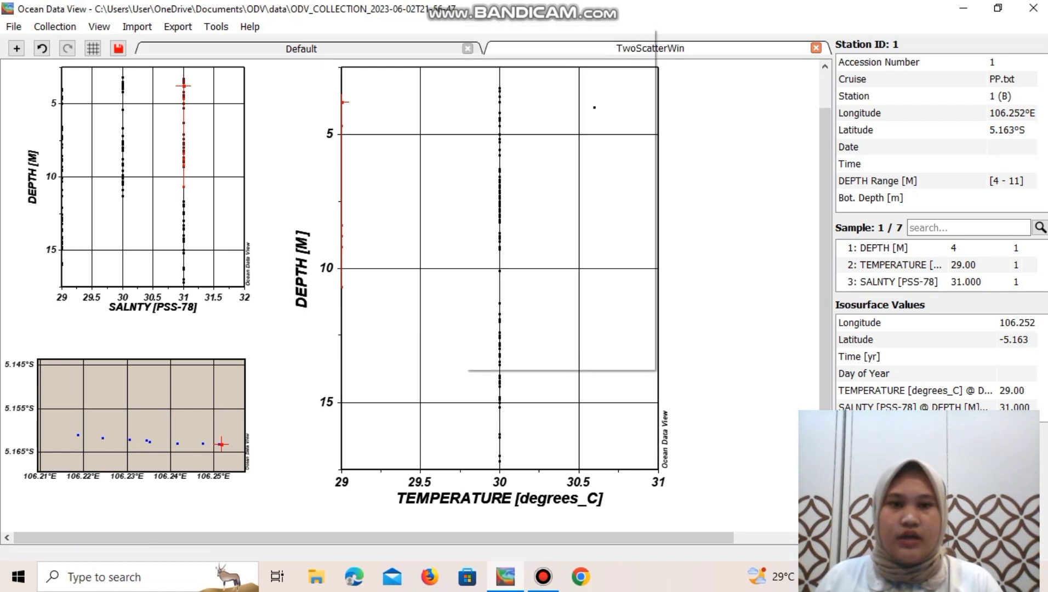
right_click(719, 248)
click(734, 421)
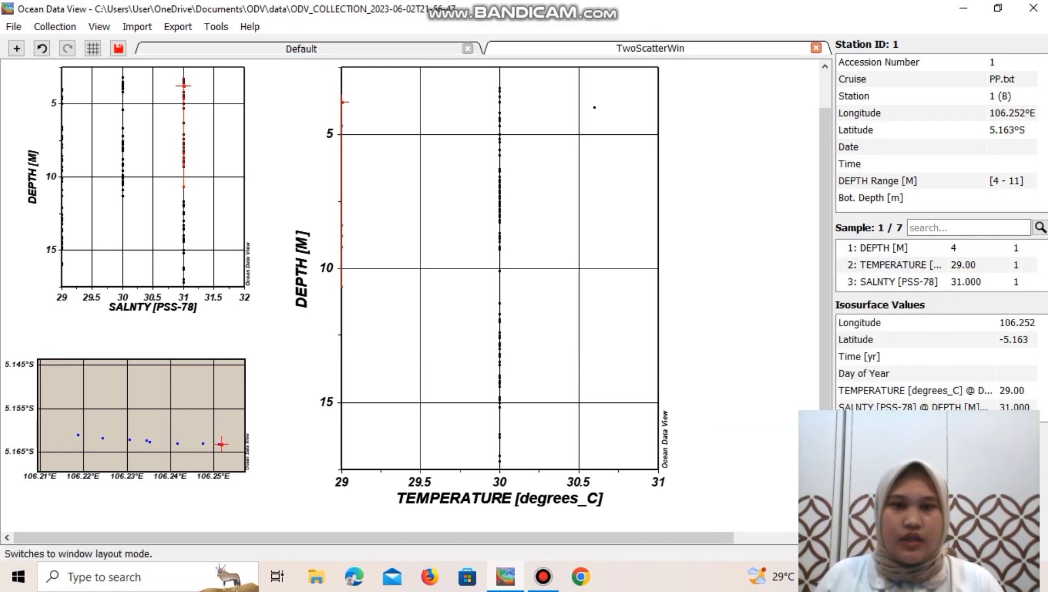
Step: Shrink the temperature scatter window to about 8.7 by 10 layout units and move it to the far side of the canvas
right_click(446, 311)
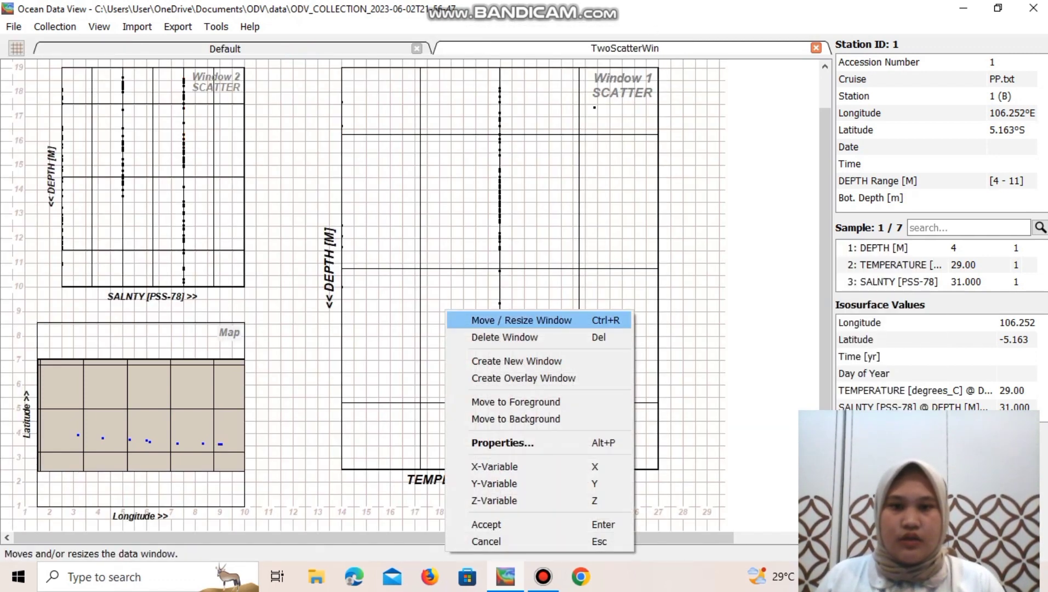
click(476, 320)
drag(476, 320, 587, 339)
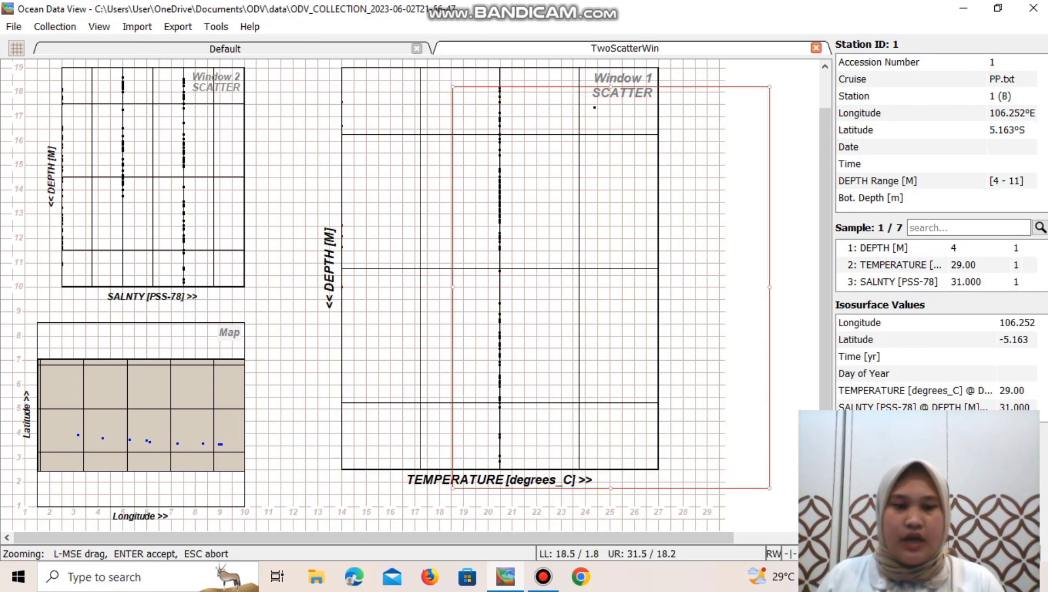
drag(769, 488, 664, 331)
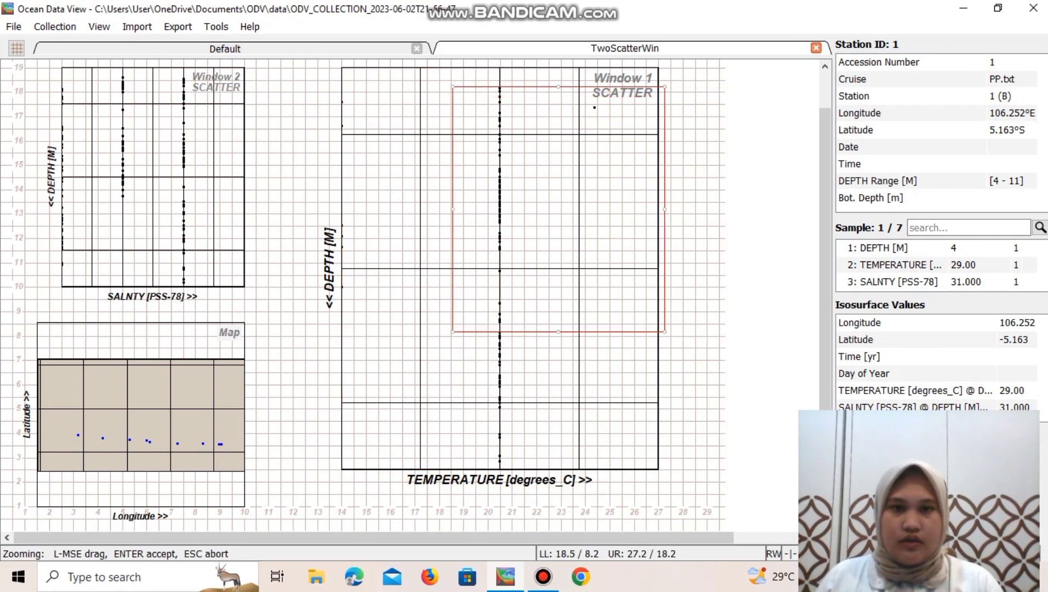
drag(558, 210, 650, 322)
key(Return)
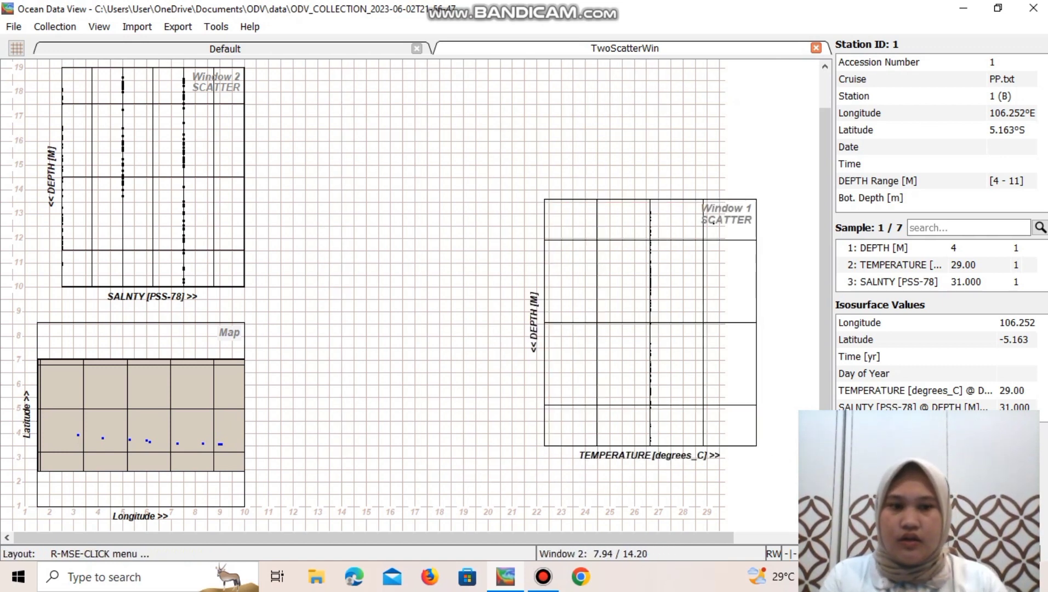
Step: Move the salinity scatter window between the map and the temperature plot, enlarge it slightly, and accept the window layout
right_click(193, 186)
click(232, 195)
drag(233, 196, 441, 334)
drag(452, 425, 474, 450)
key(Return)
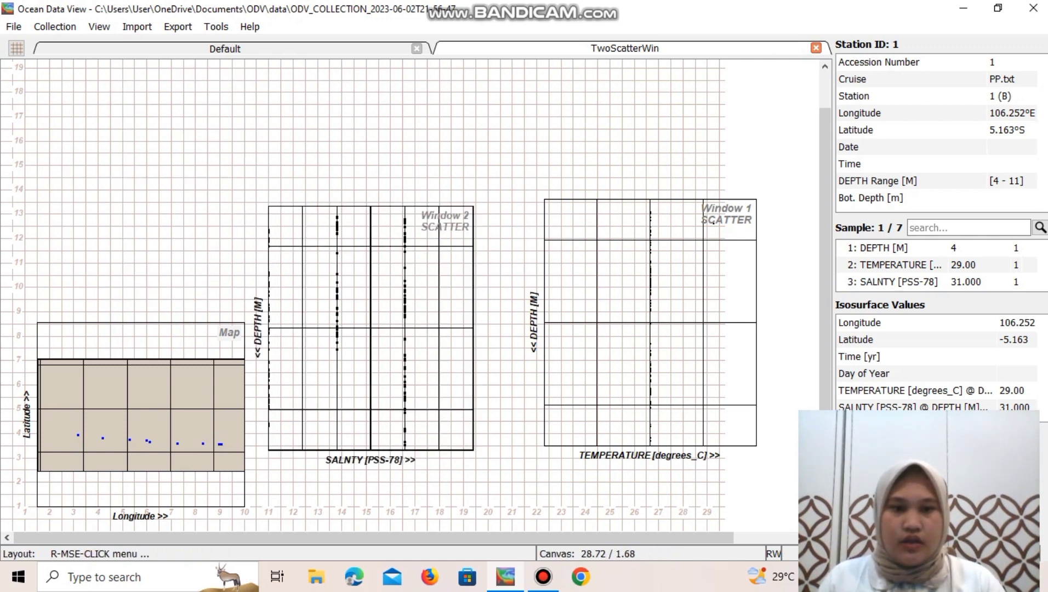
right_click(709, 245)
click(728, 463)
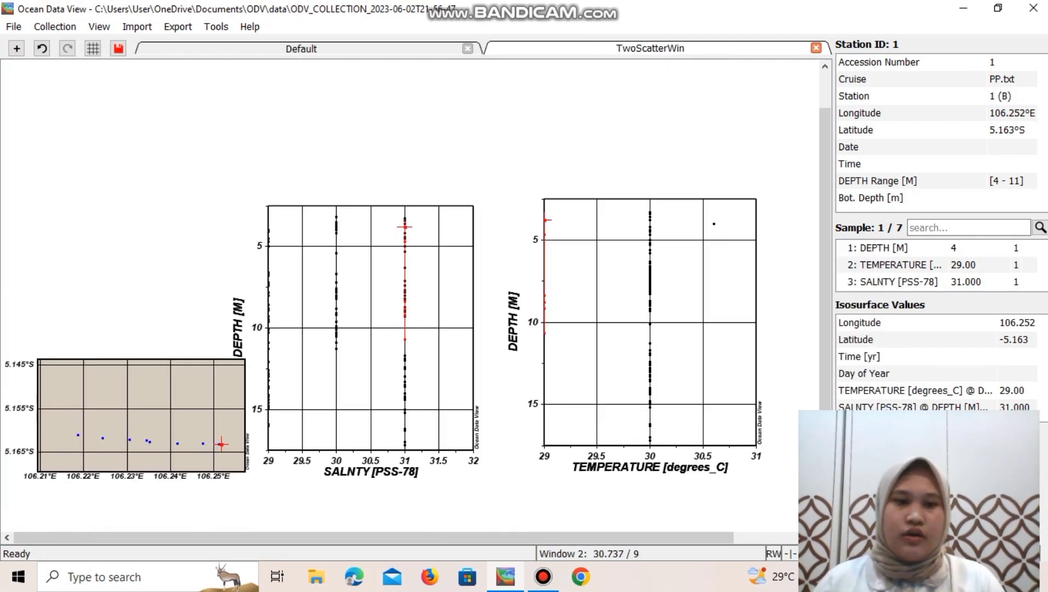
Step: Set SALNTY [PSS-78] as the Z-axis variable of the salinity scatter plot
right_click(386, 311)
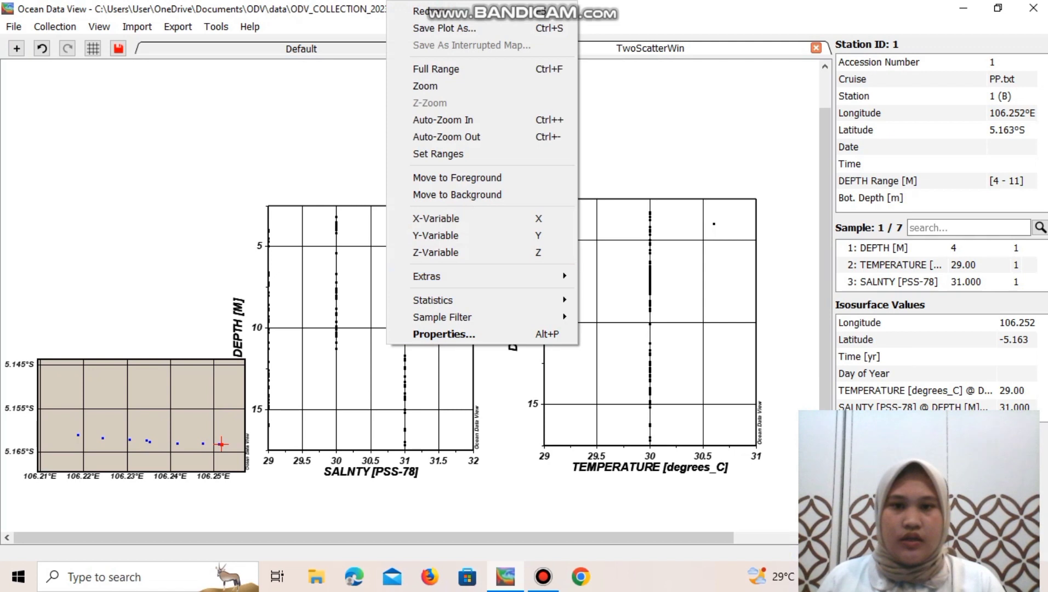
click(435, 252)
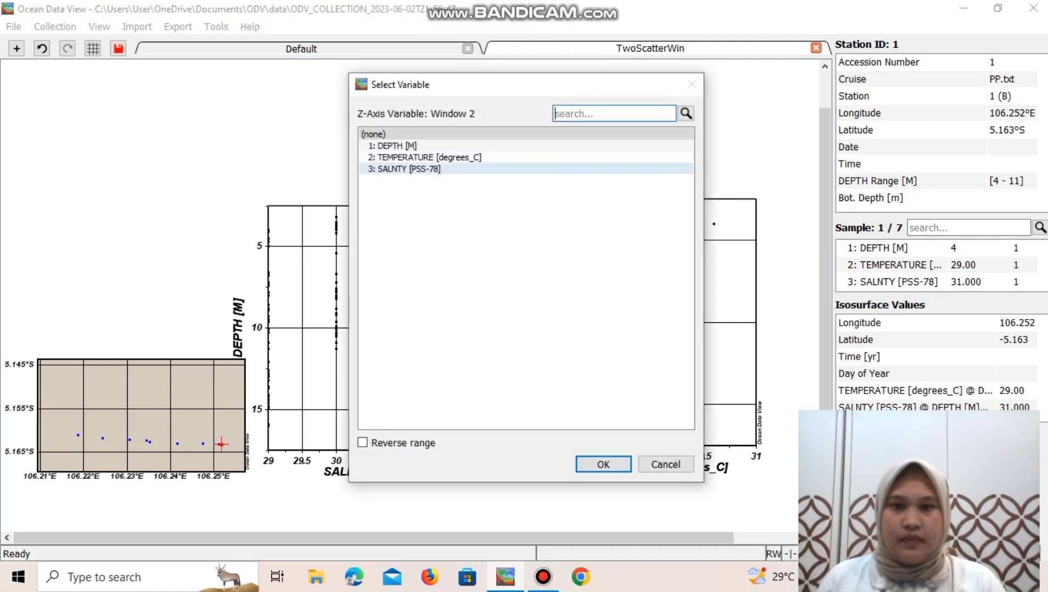
click(403, 168)
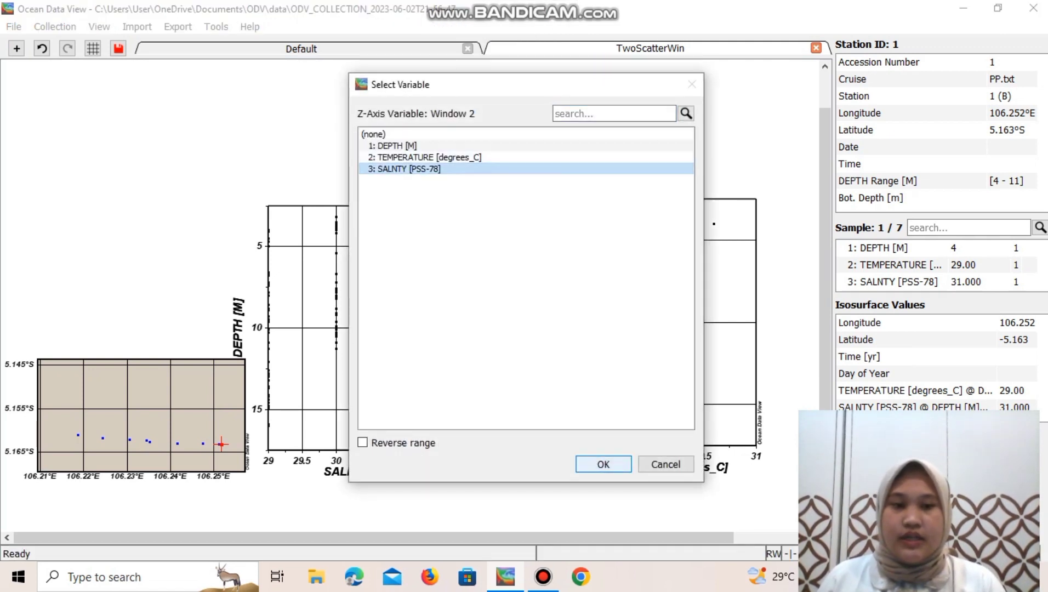
click(602, 464)
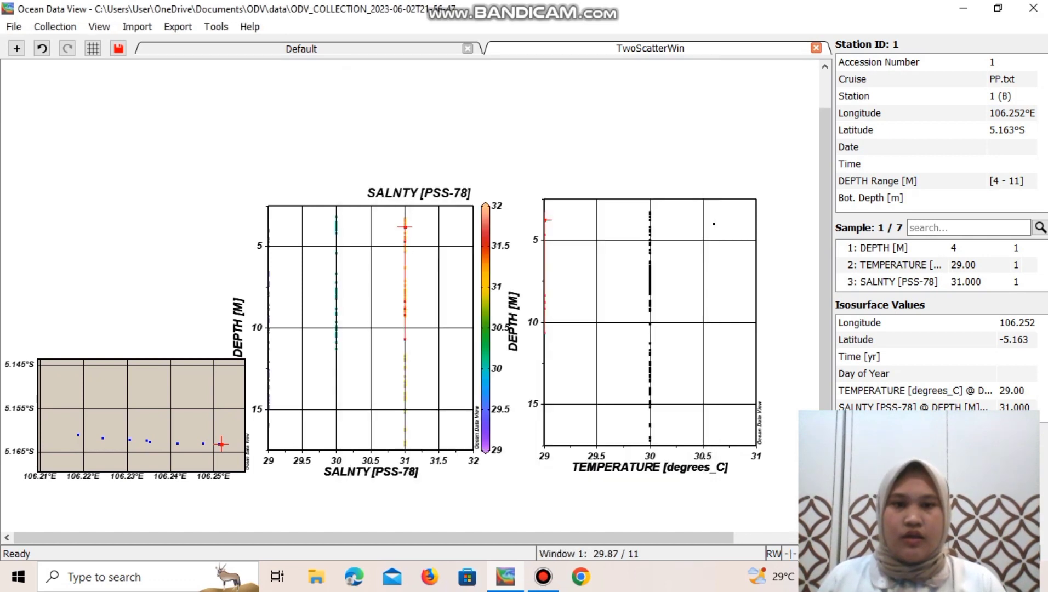
Step: Set TEMPERATURE [degrees_C] as the Z-axis variable of the temperature scatter plot
right_click(636, 343)
click(680, 252)
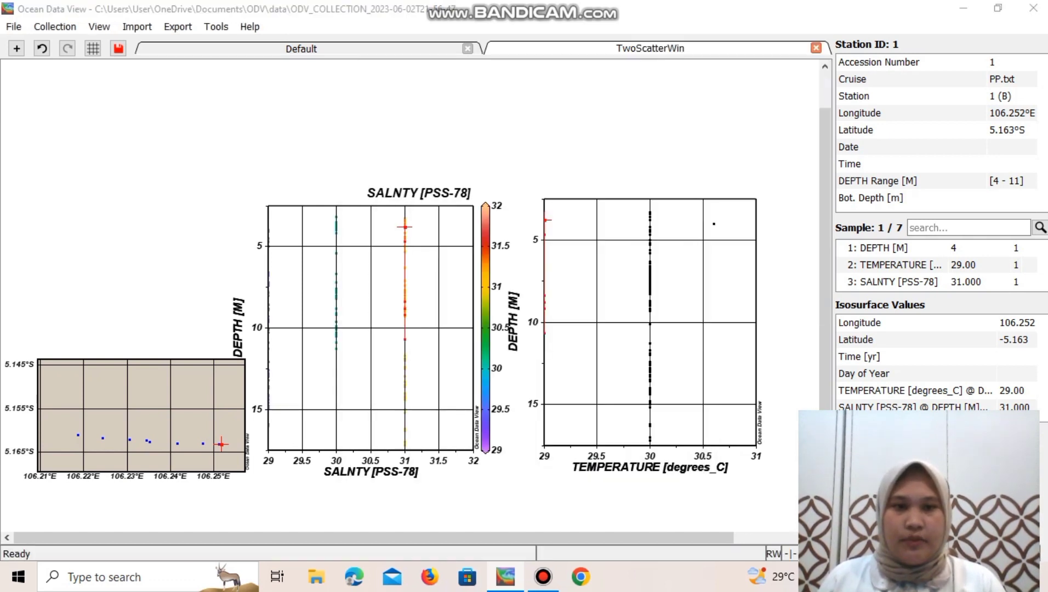
click(425, 157)
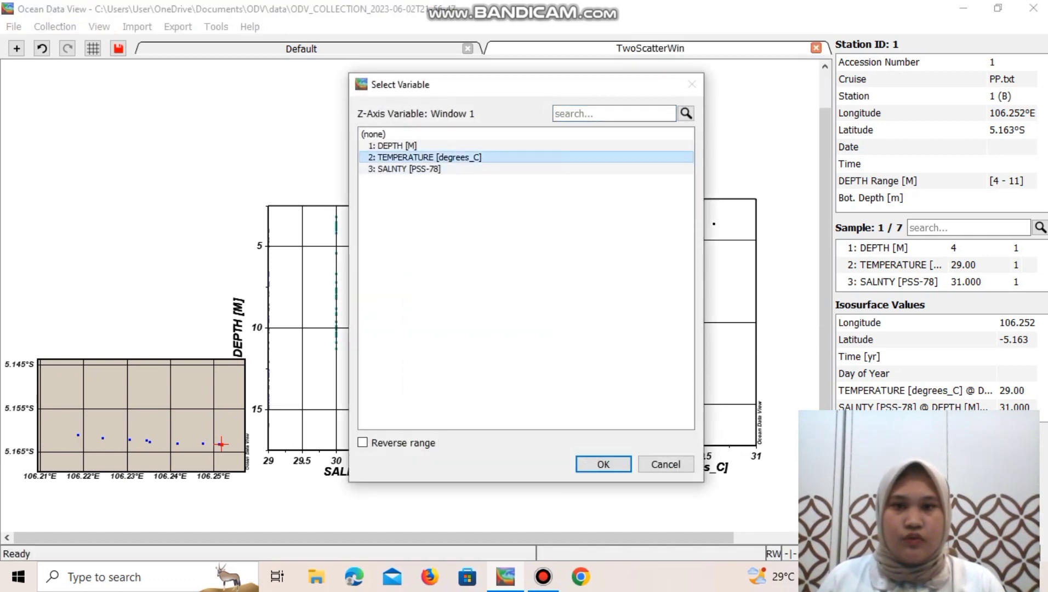
click(603, 464)
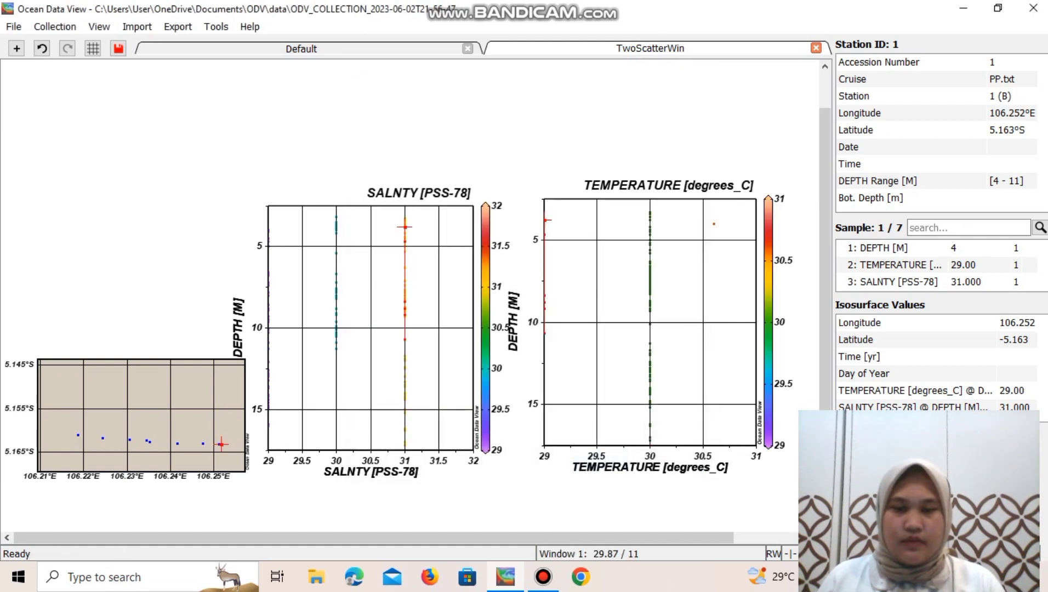
Step: Show the salinity scatter plot as a weighted-average gridded field, with automatic scale lengths off and X and Y scale-lengths of 200 permille
right_click(385, 345)
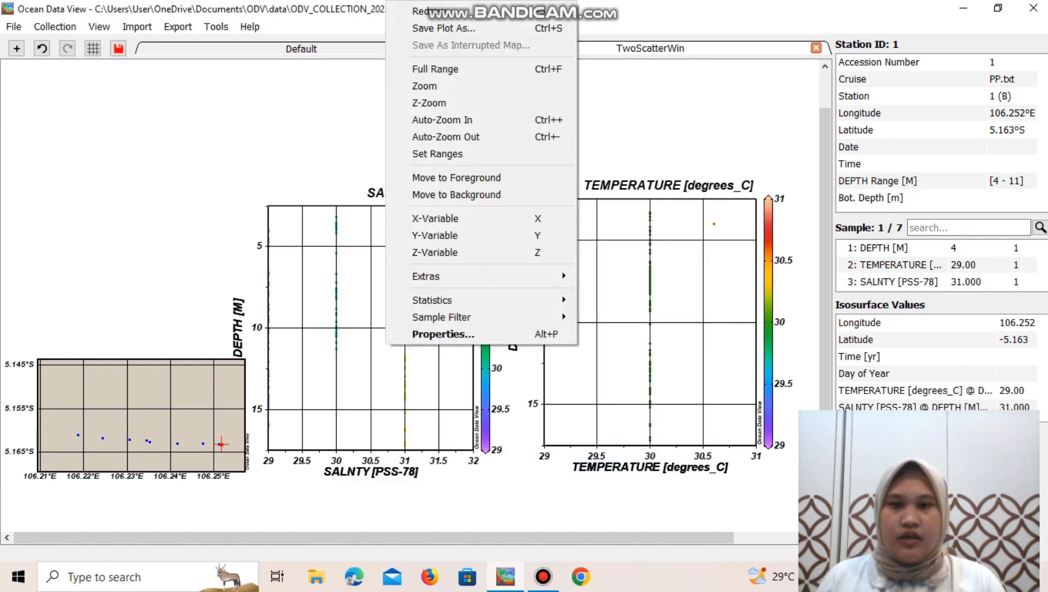
click(433, 333)
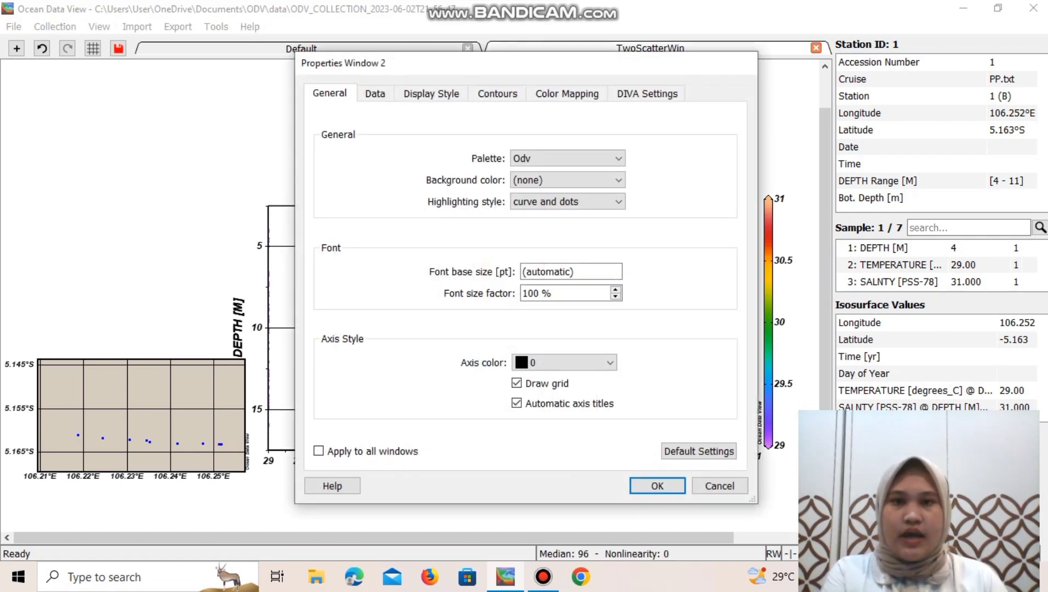
click(431, 93)
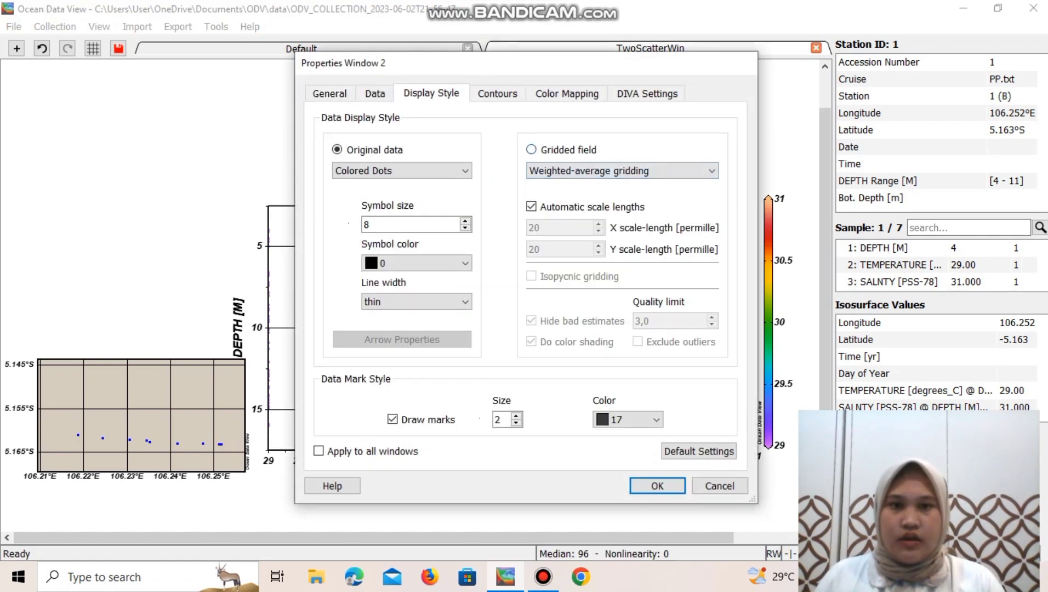
click(531, 150)
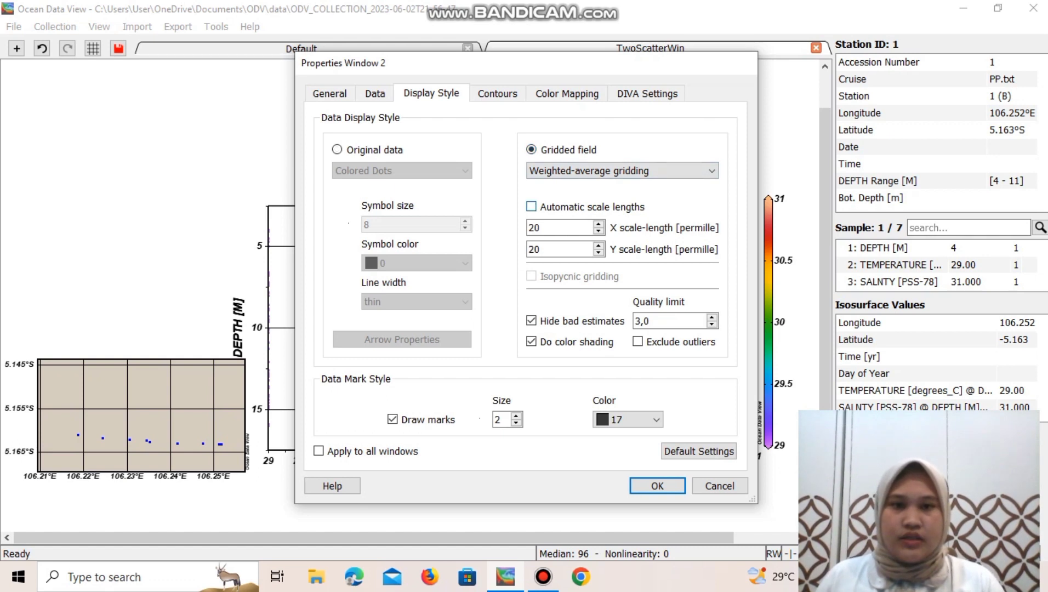
text(0)
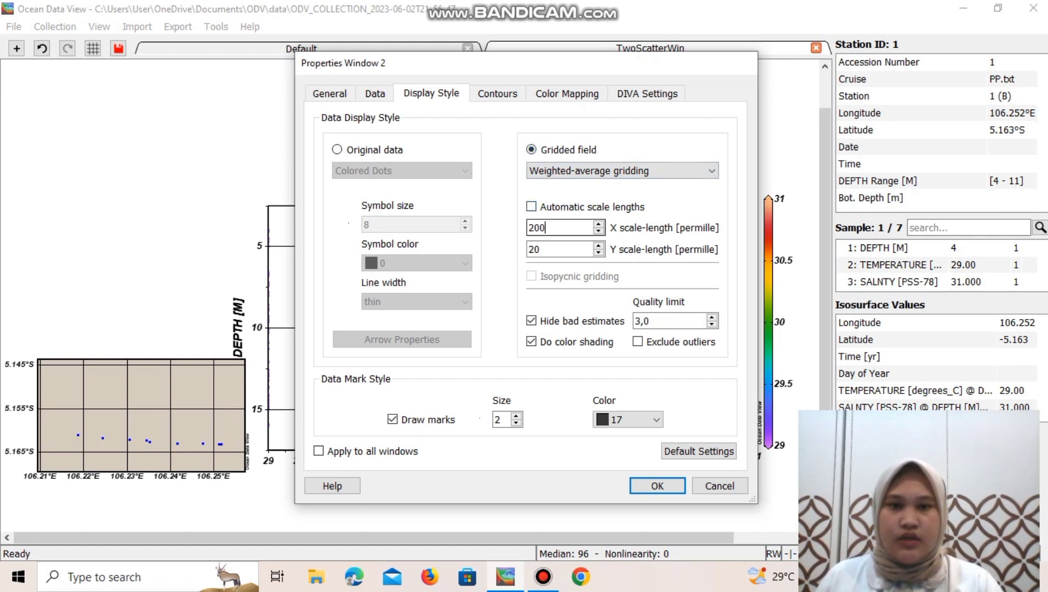
text(0)
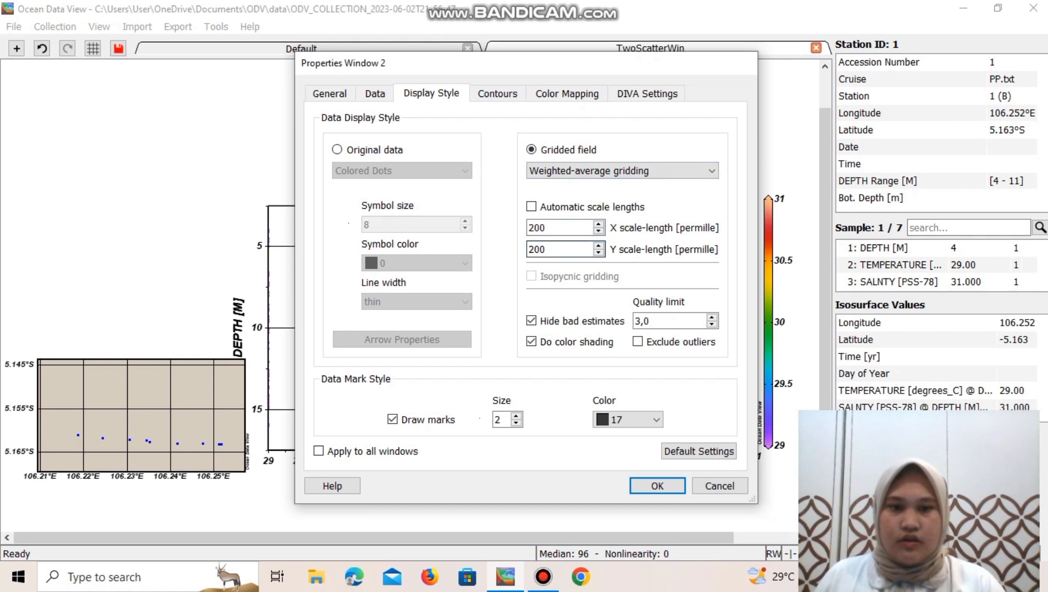
Step: Add contour lines from 29 to 32 in 0.25 increments to the salinity scatter plot and apply the properties
click(497, 93)
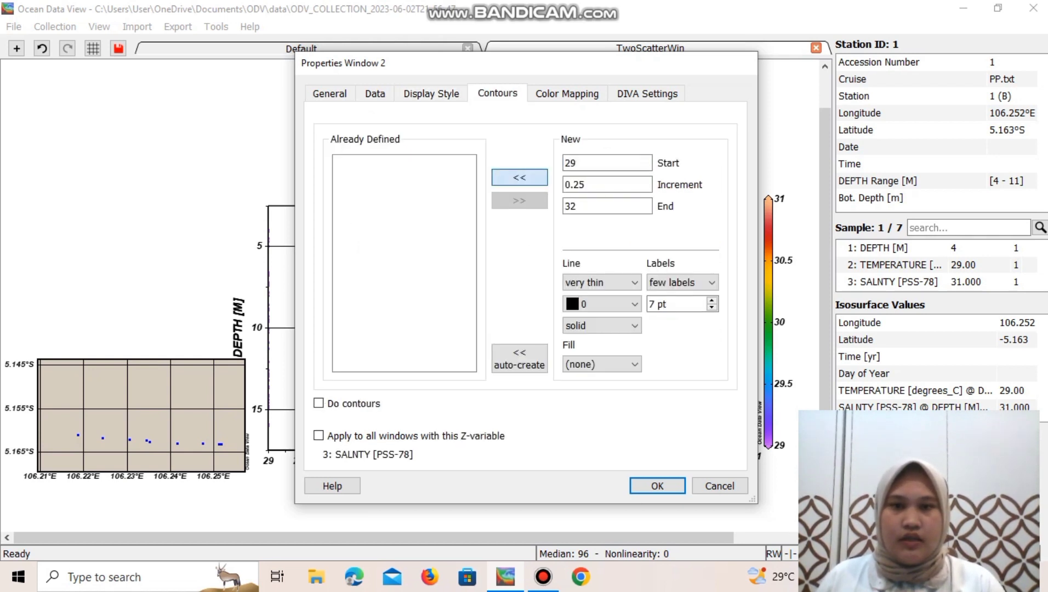
click(519, 177)
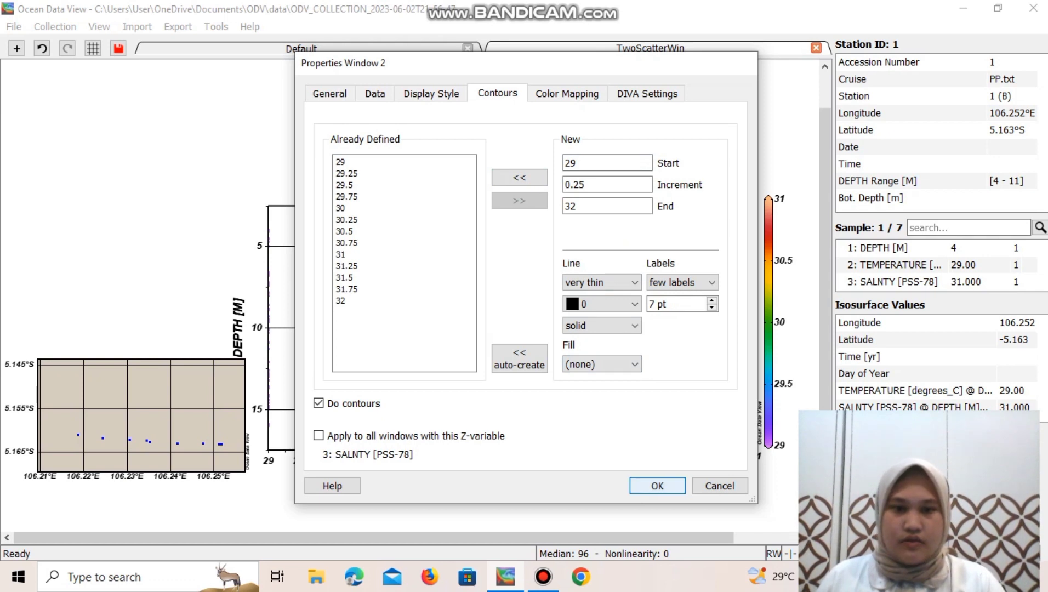
key(Return)
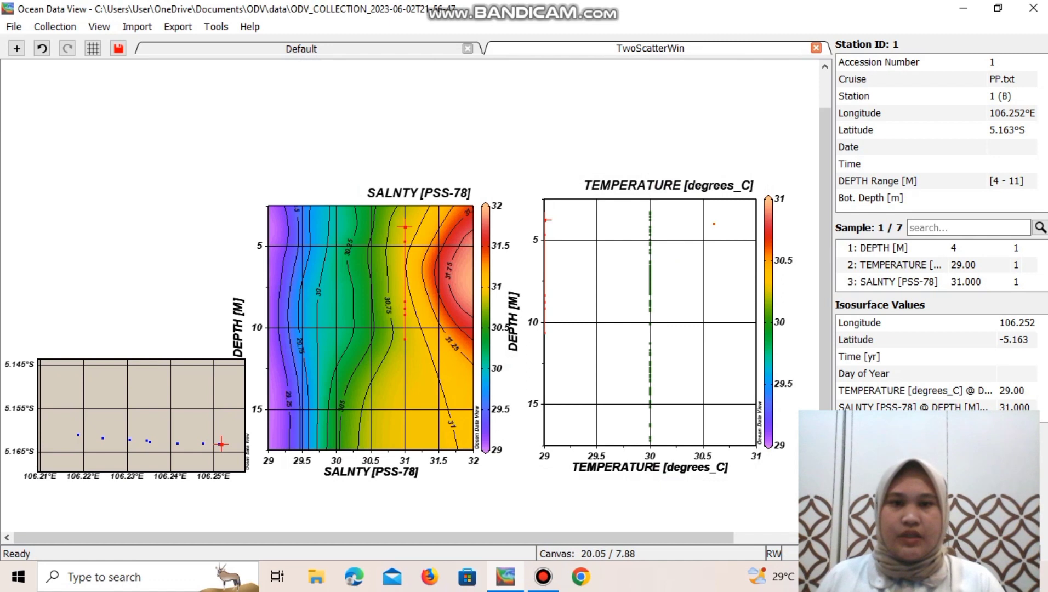
Step: Show the temperature scatter plot as a weighted-average gridded field, with automatic scale lengths off and X and Y scale-lengths of 200 permille
right_click(660, 348)
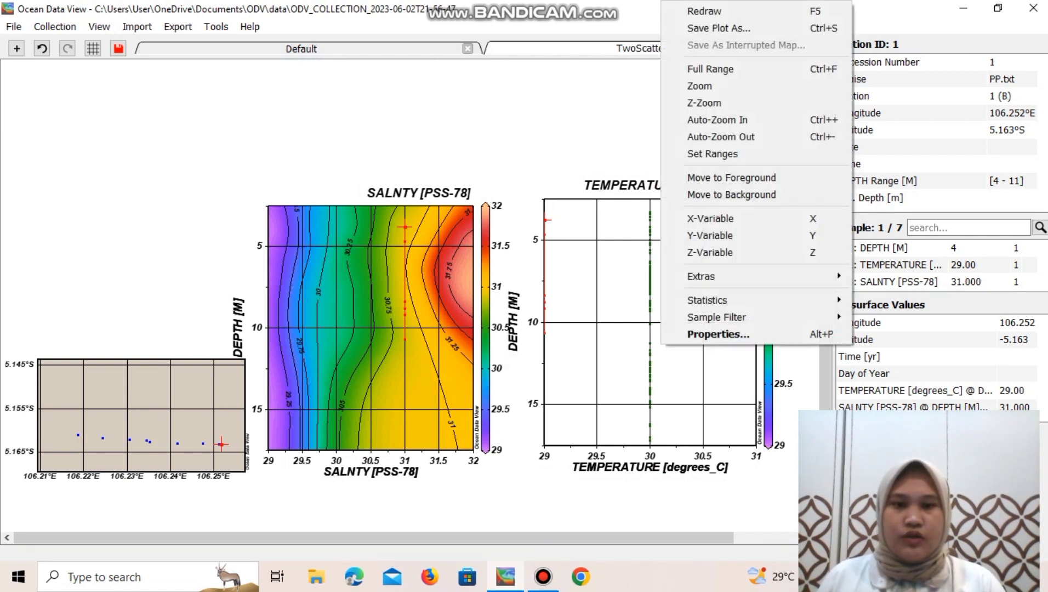
click(718, 334)
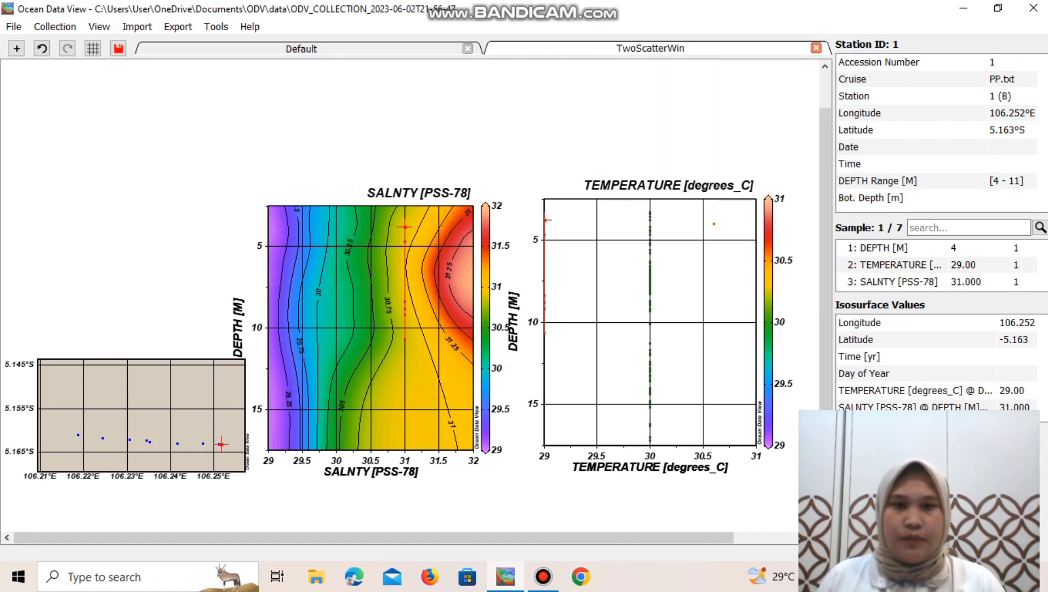
click(431, 94)
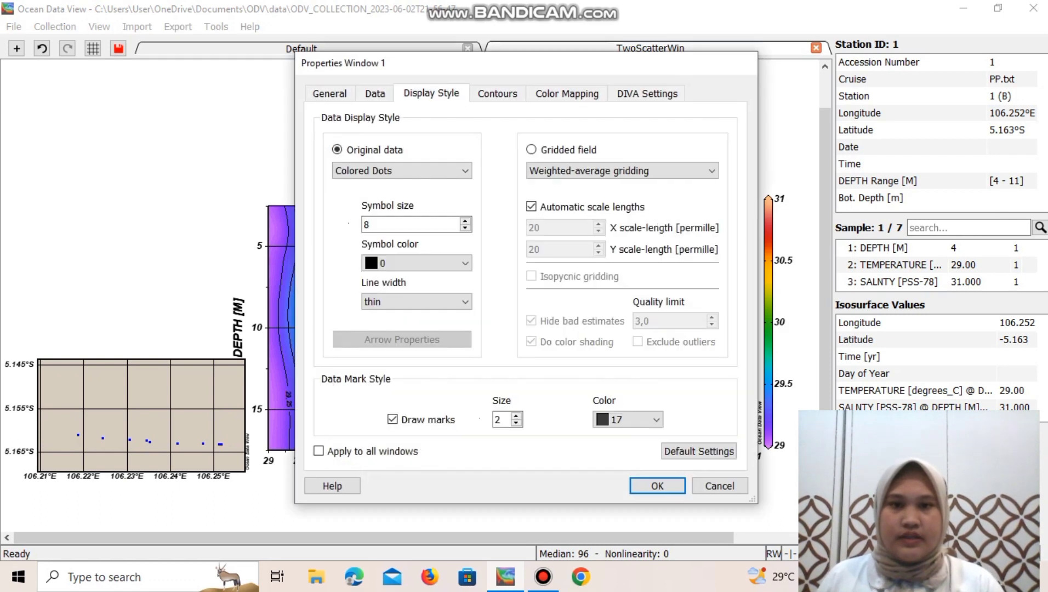
click(531, 150)
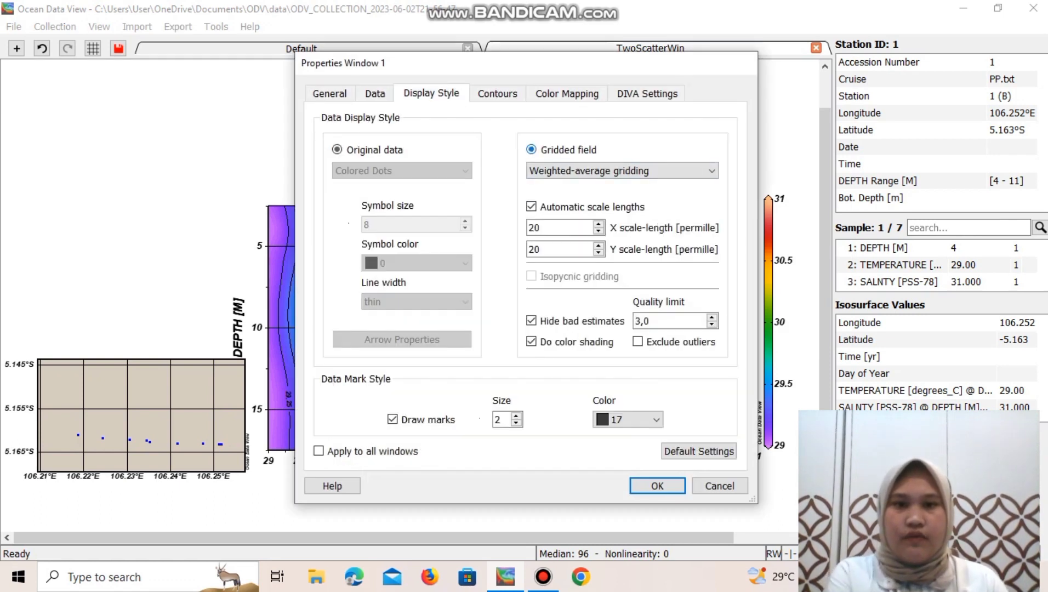
click(559, 228)
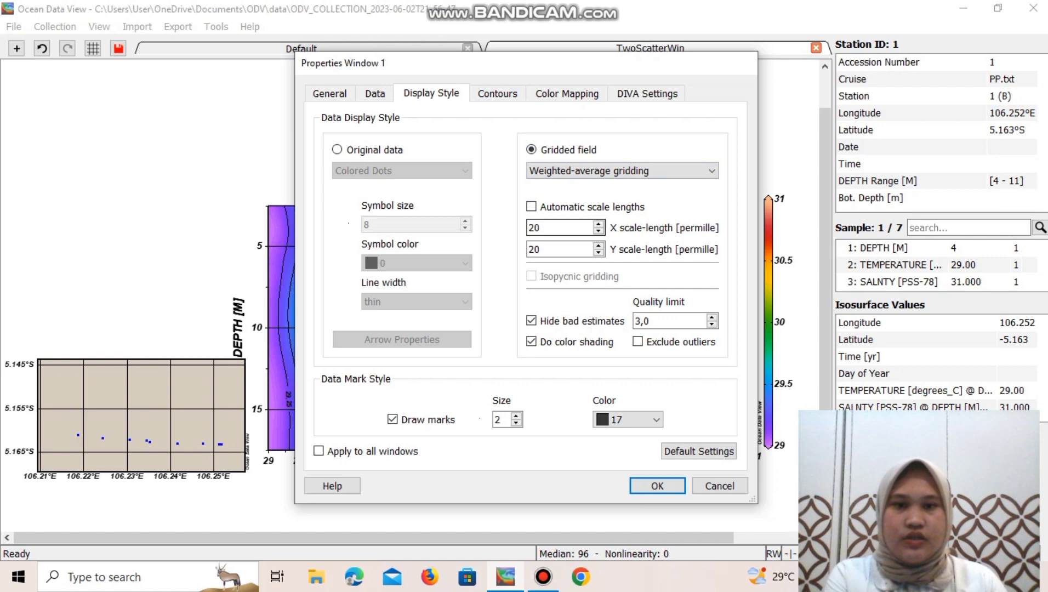
key(Tab)
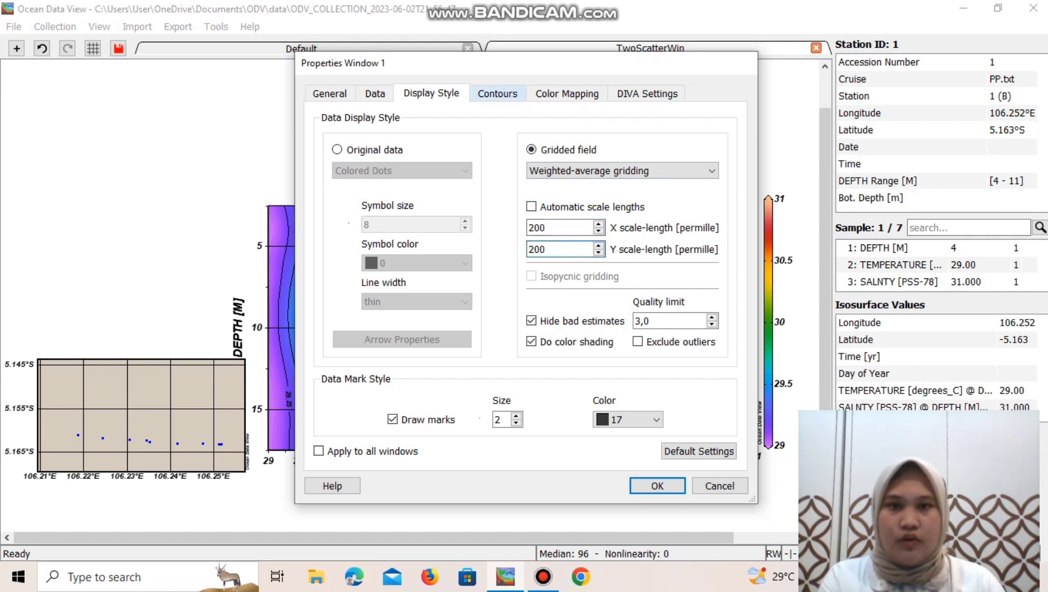
Step: Add contour lines from 29 to 31 in 0.25 increments to the temperature scatter plot and apply the properties
click(497, 93)
click(519, 177)
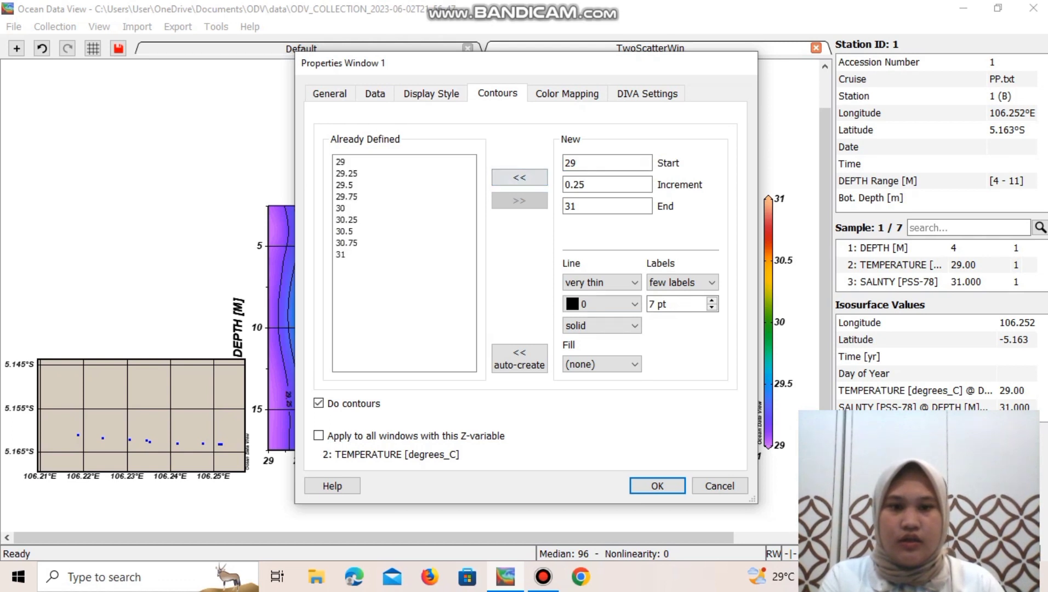
key(Return)
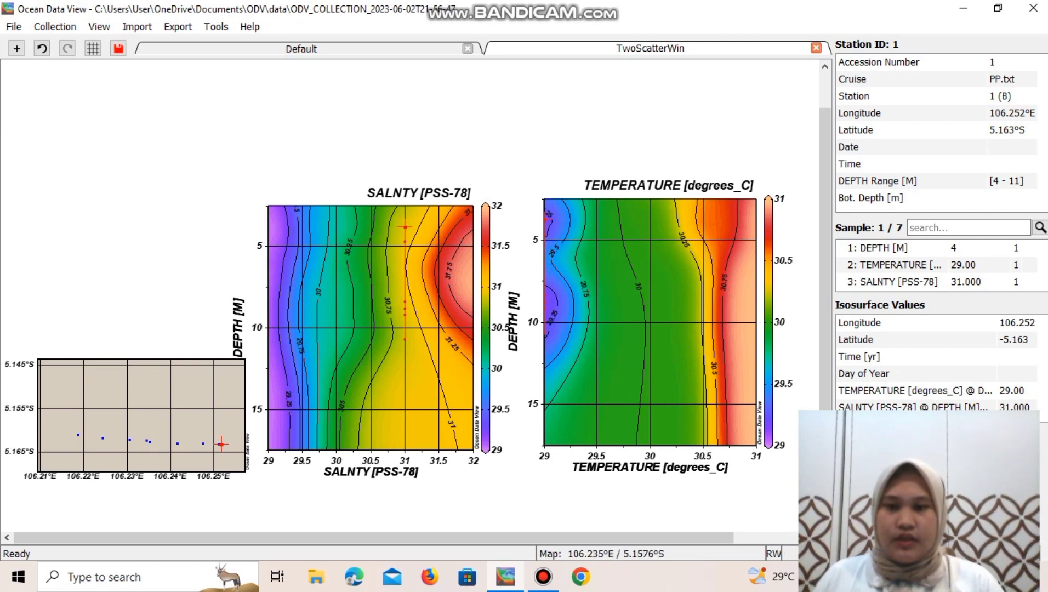
Step: Define a section on the map through all stations from east to west, keeping the default distance coordinate and 0.06 km mean width
right_click(149, 420)
mouse_move(246, 328)
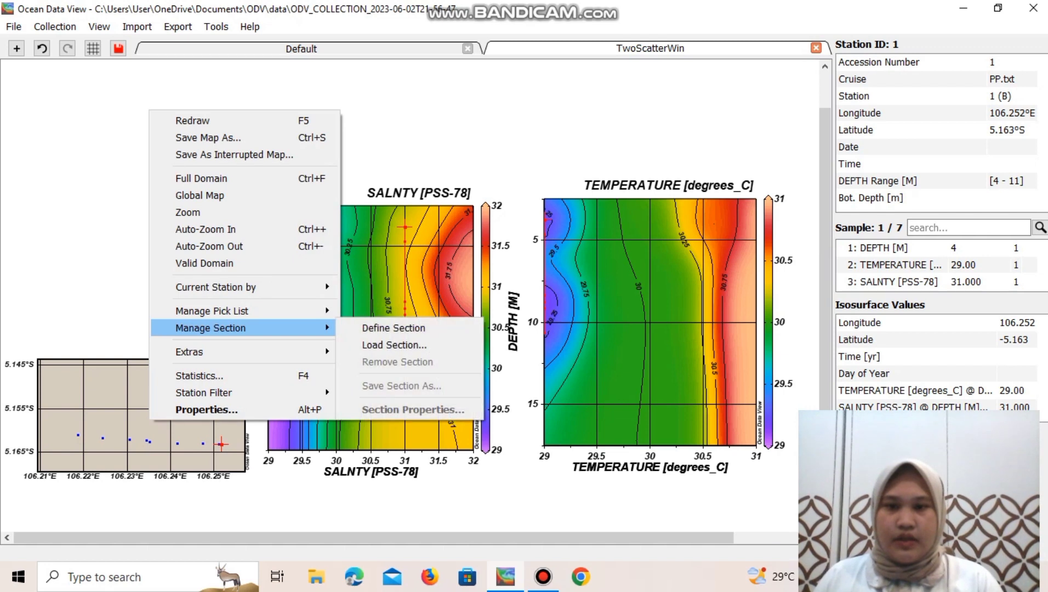
click(386, 327)
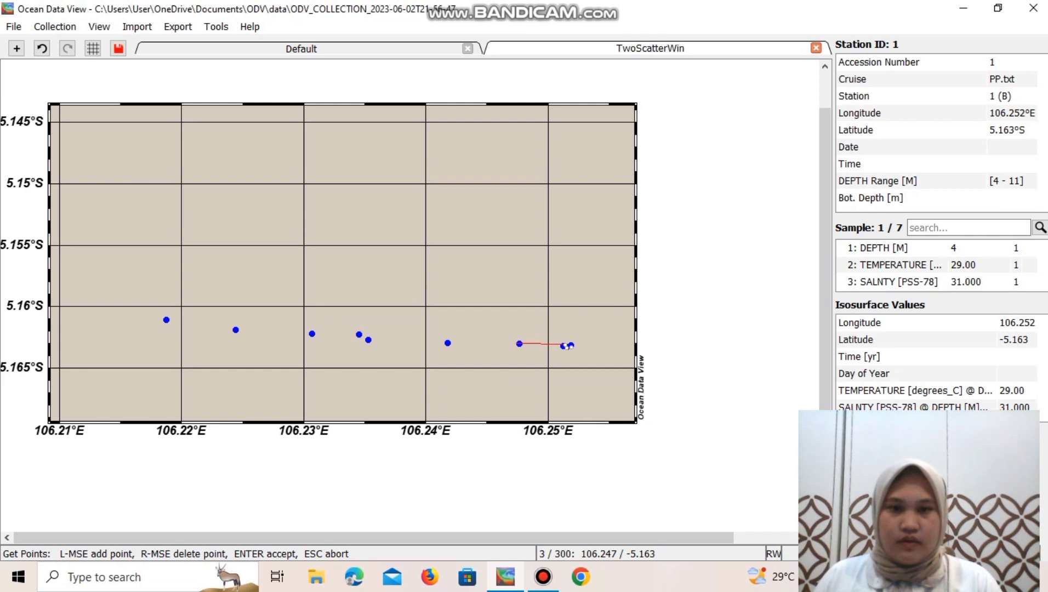
click(519, 344)
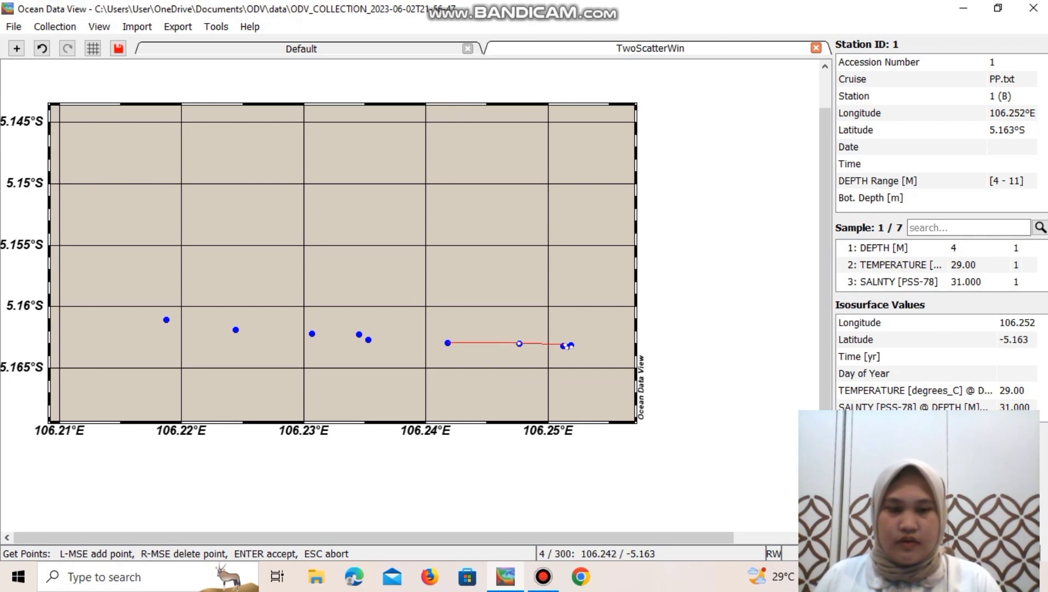
click(448, 343)
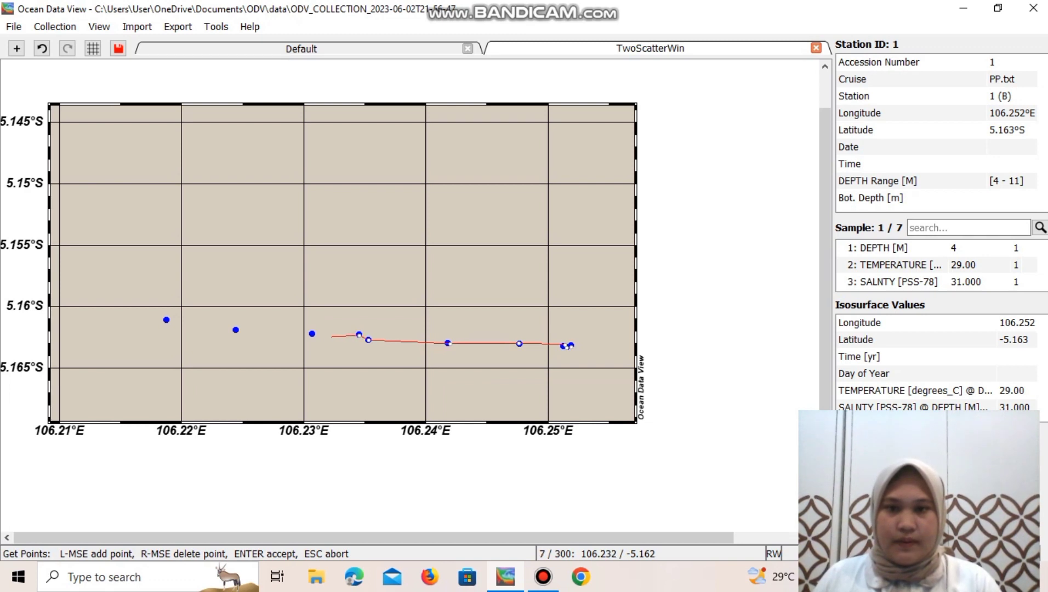
click(311, 334)
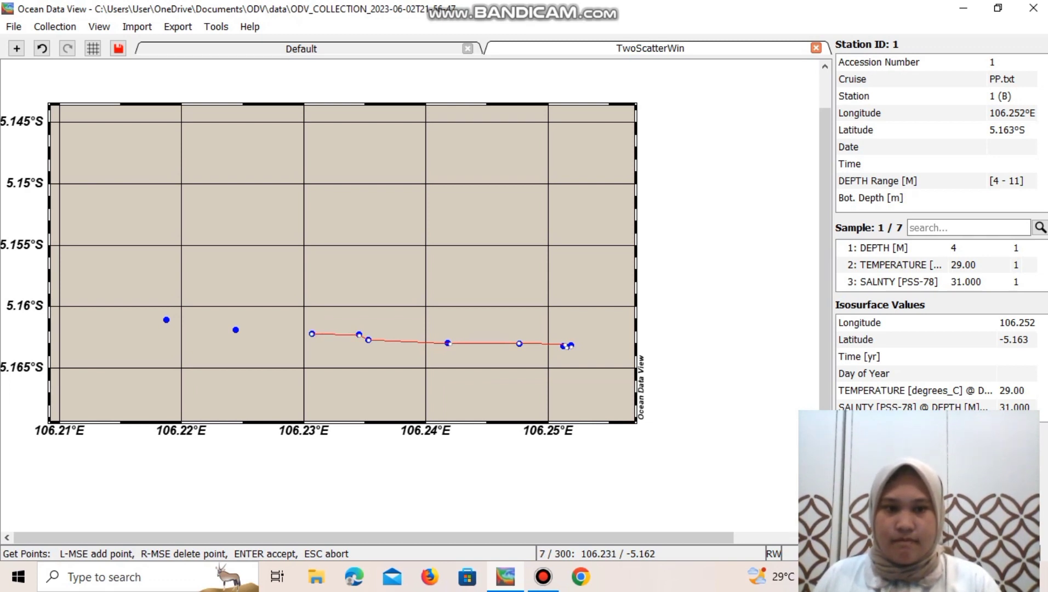
click(236, 330)
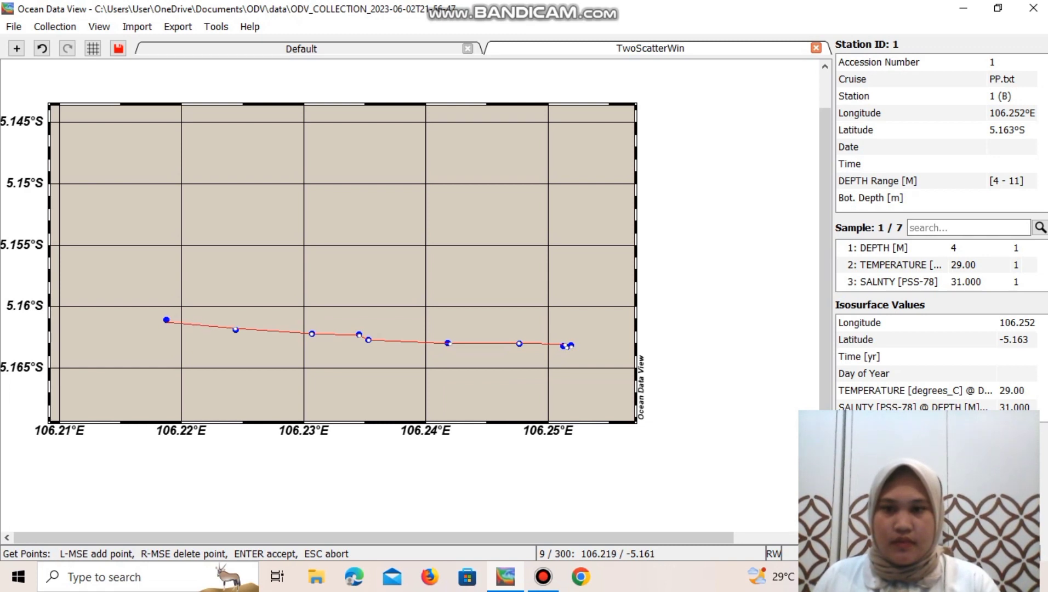
click(167, 319)
key(Return)
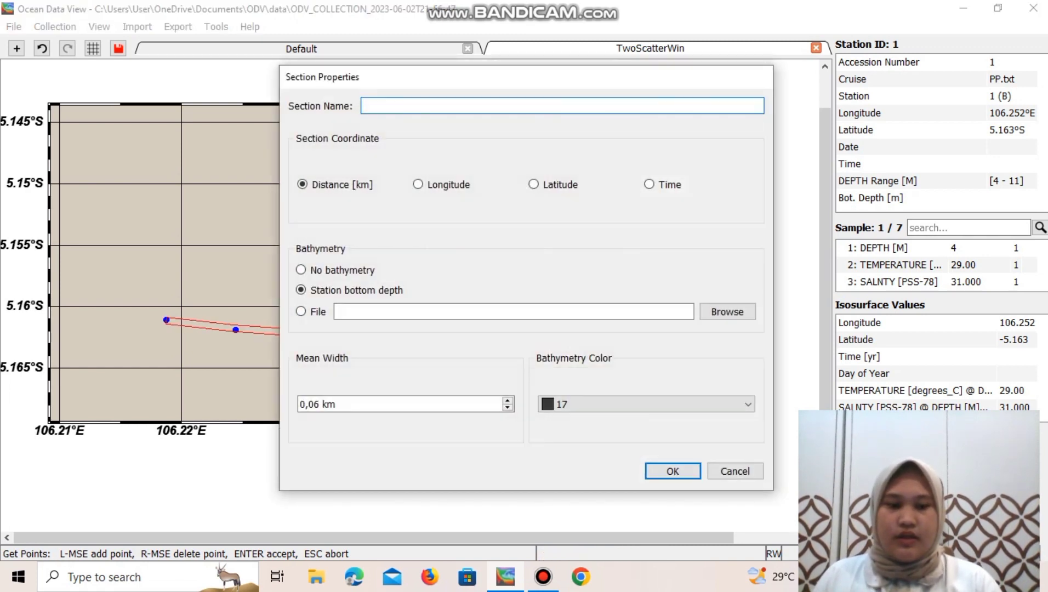
key(Return)
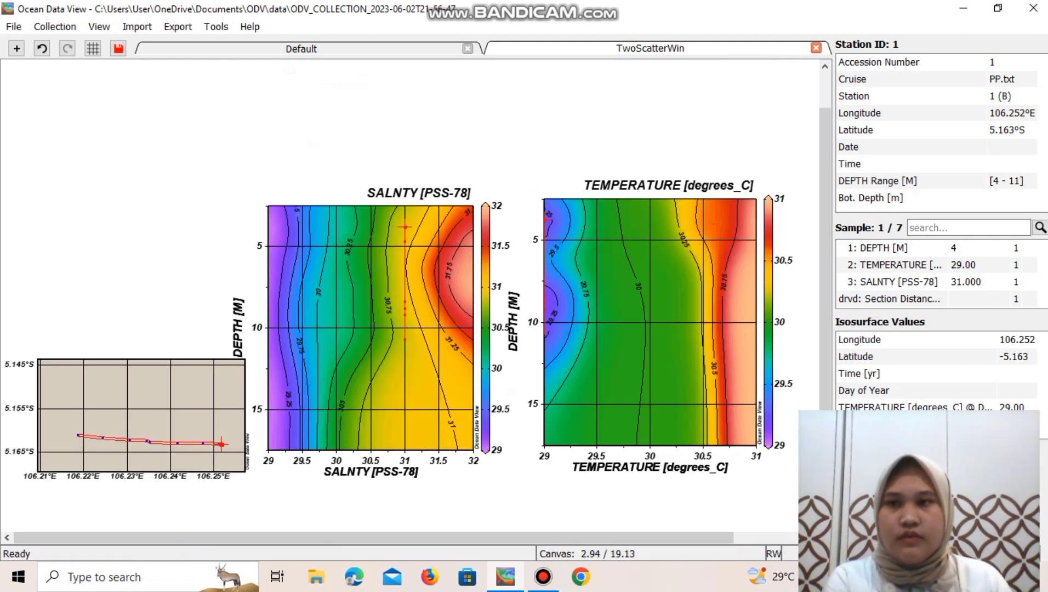
Step: Create a two-section-window view and show its larger section plot as a weighted-average gridded field with X and Y scale-lengths of 200 permille
click(16, 48)
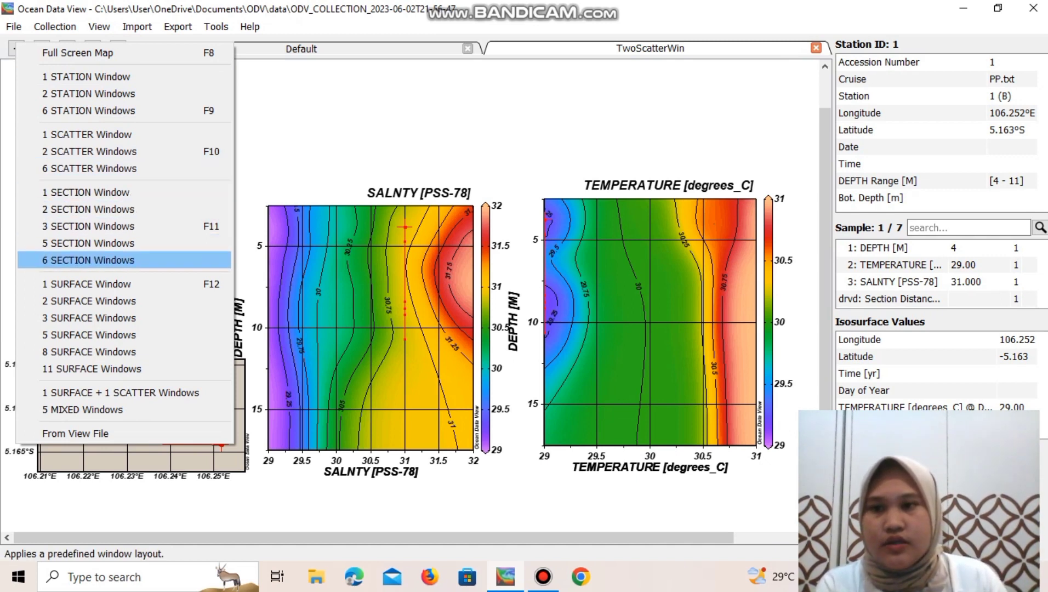
click(90, 208)
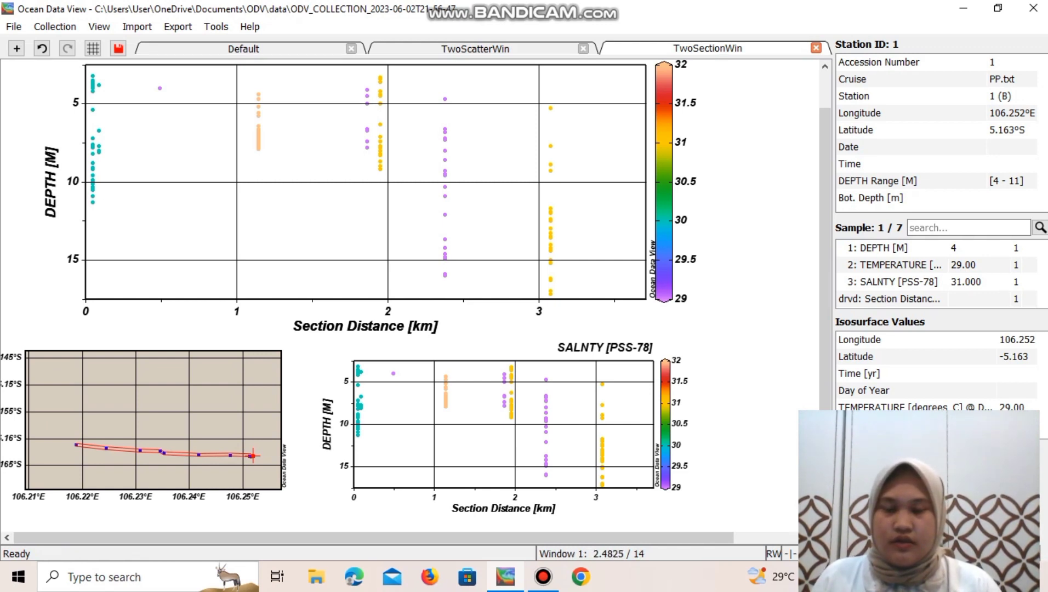
right_click(463, 239)
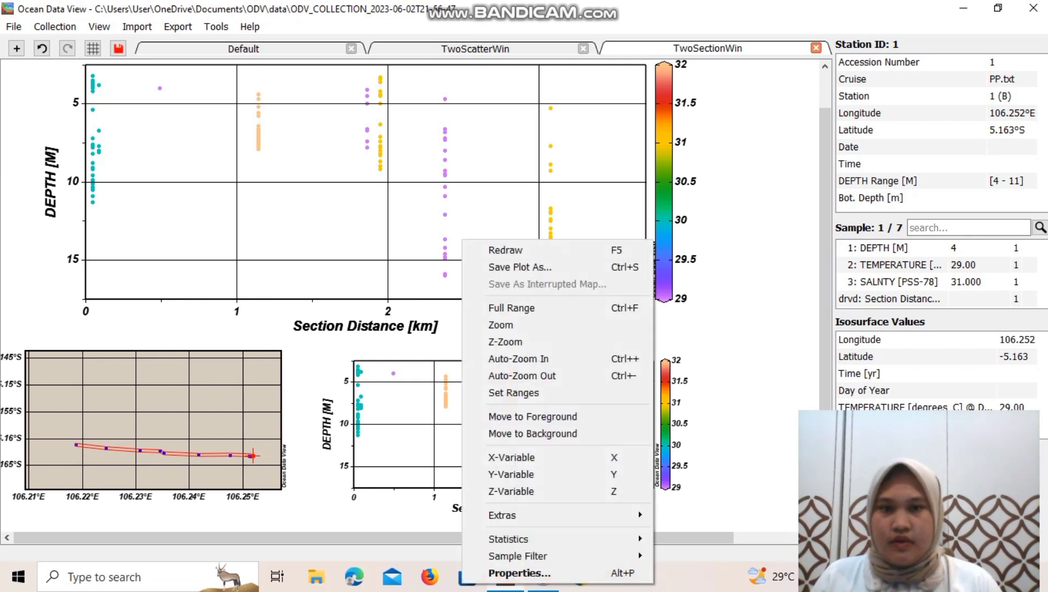
click(518, 573)
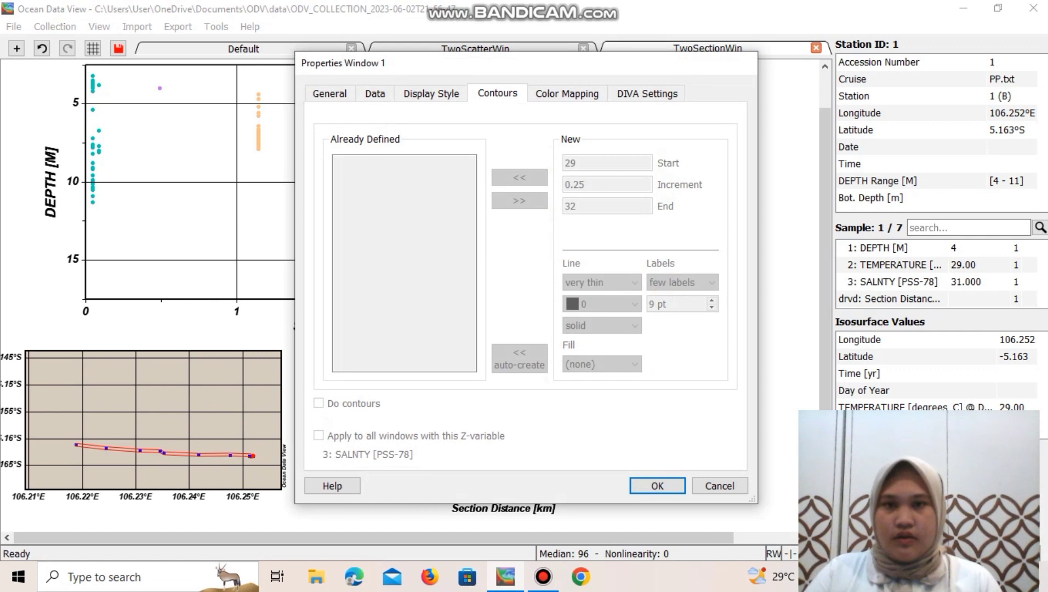
click(431, 93)
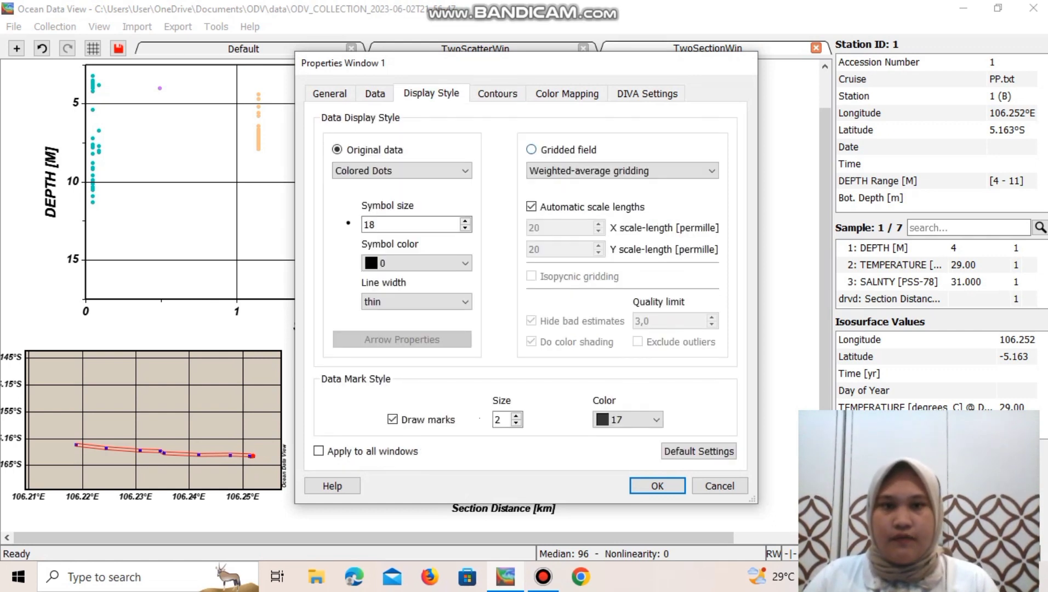
click(530, 149)
click(530, 206)
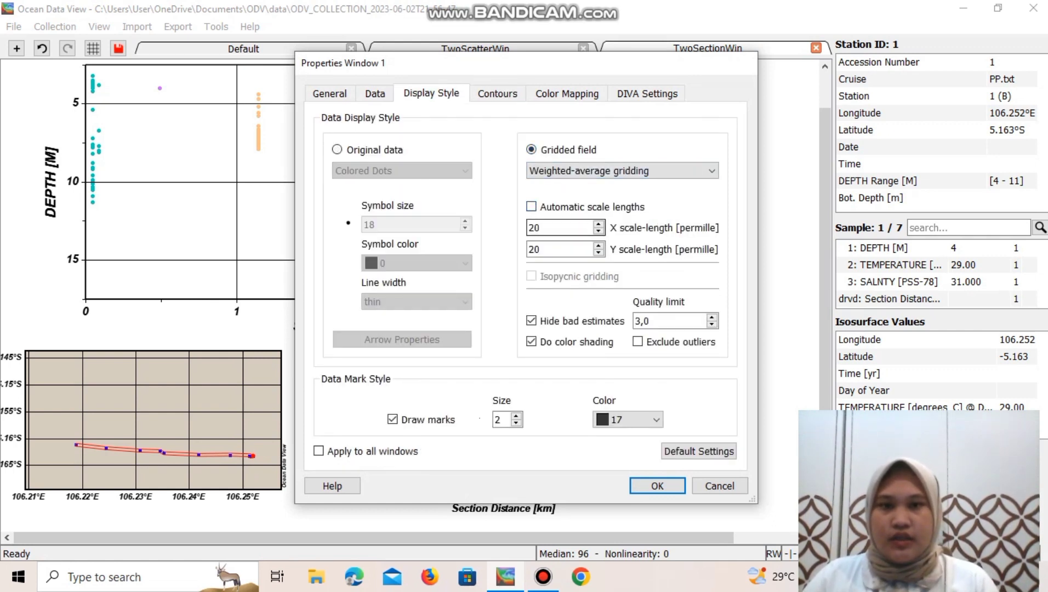
text(0)
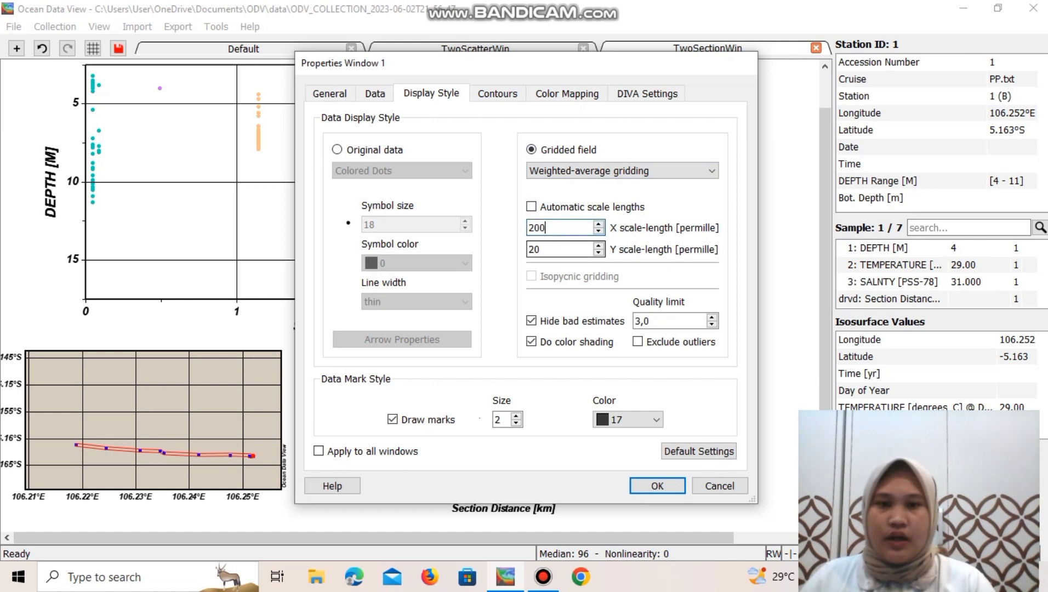
text(0)
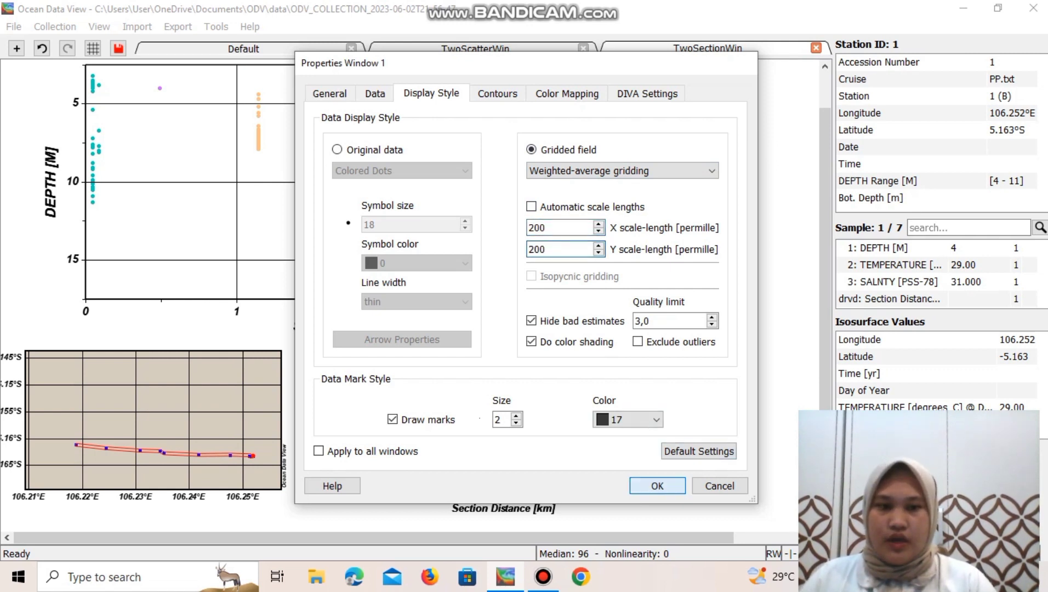
click(657, 486)
Step: Show the smaller section plot as a weighted-average gridded field, with automatic scale lengths off and X and Y scale-lengths of 200 permille
right_click(492, 423)
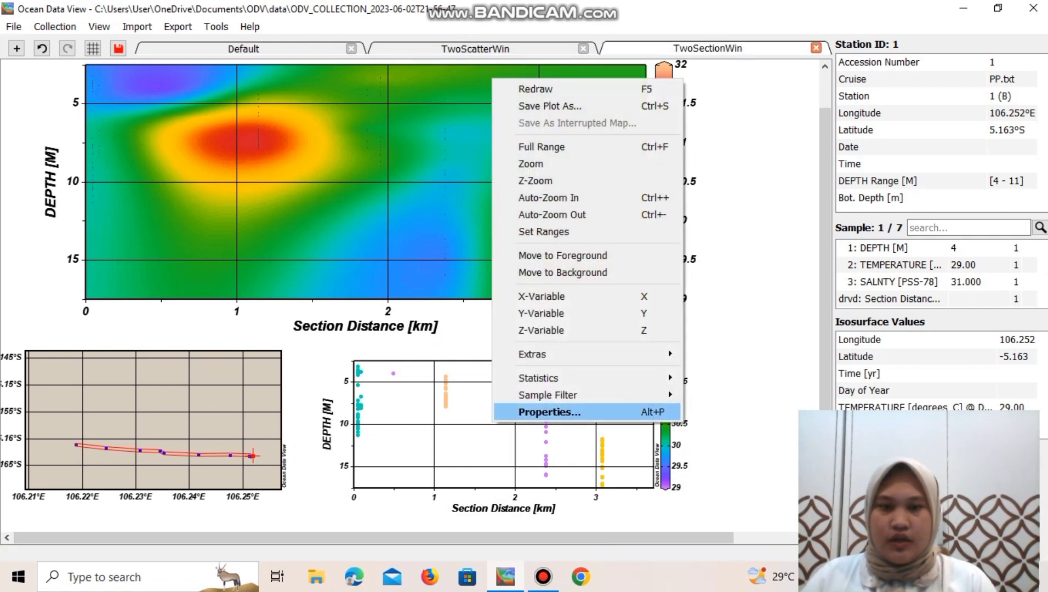
click(549, 411)
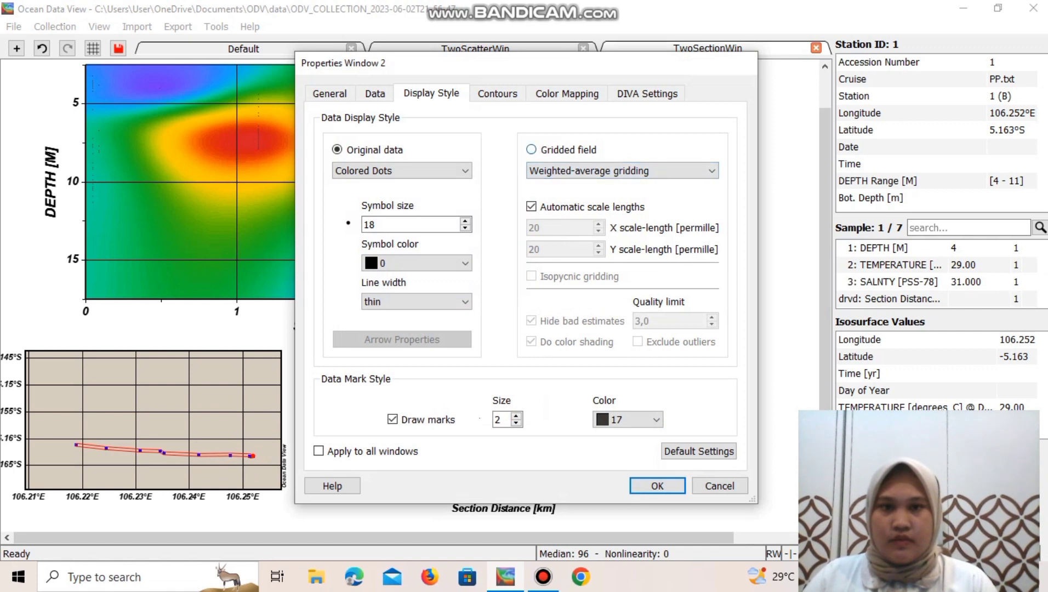
click(531, 149)
click(540, 227)
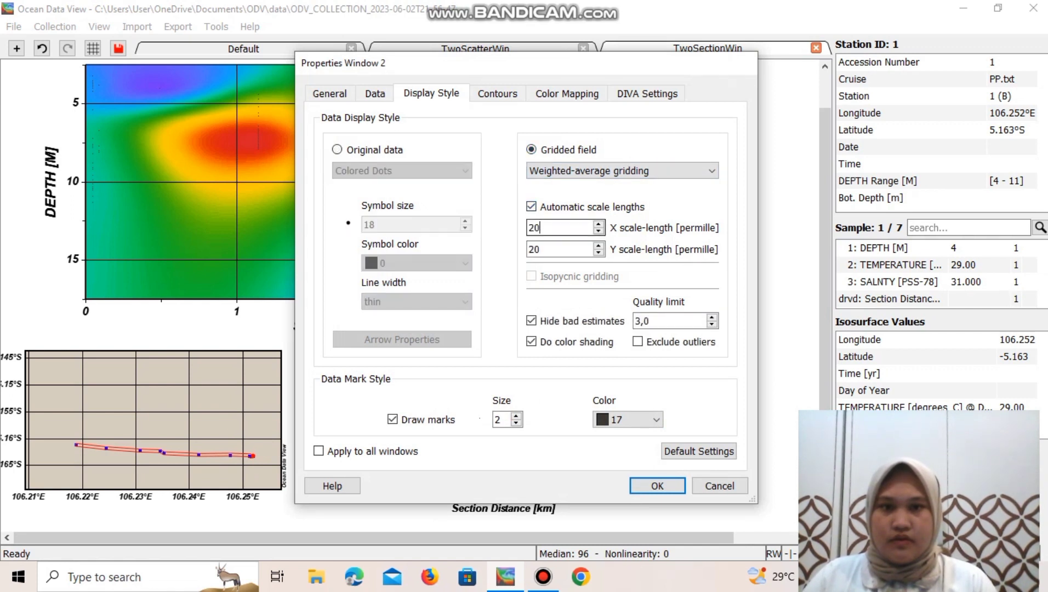
text(0)
key(Tab)
click(541, 250)
text(0)
click(530, 207)
Step: Add salinity contour lines from 29 to 32 in 0.25 increments to the smaller section plot and apply the properties
click(497, 94)
click(519, 359)
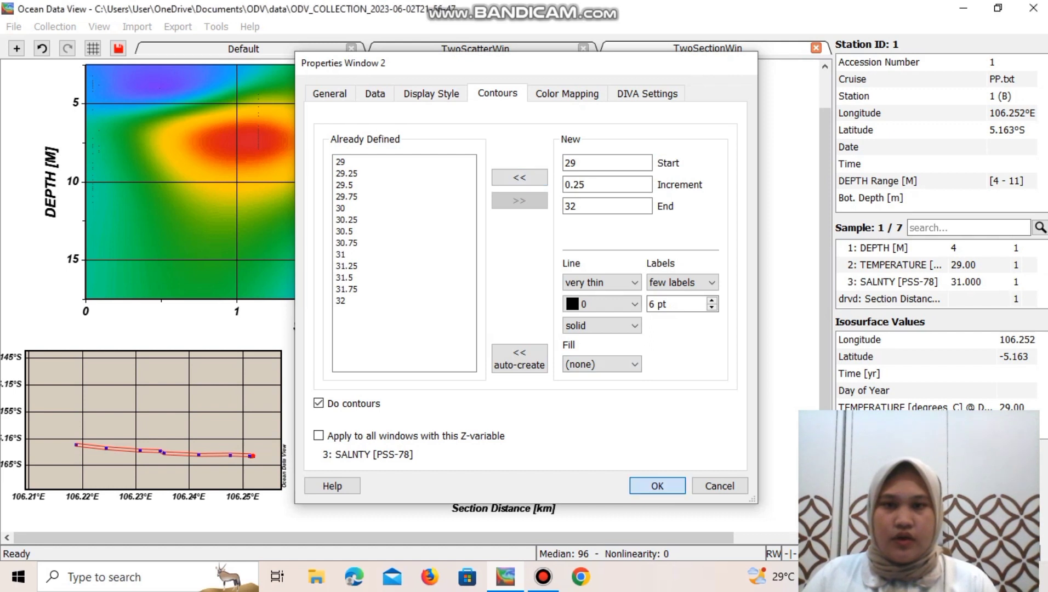
click(656, 485)
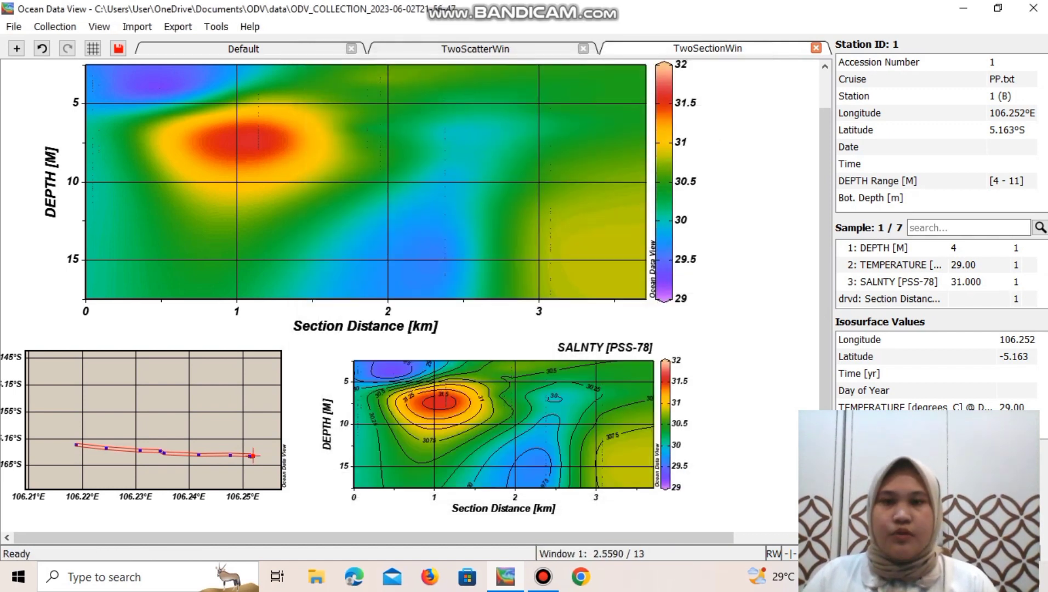
Step: Add contour lines from 29 to 32 in 0.25 increments to the larger section plot and apply the properties
right_click(378, 212)
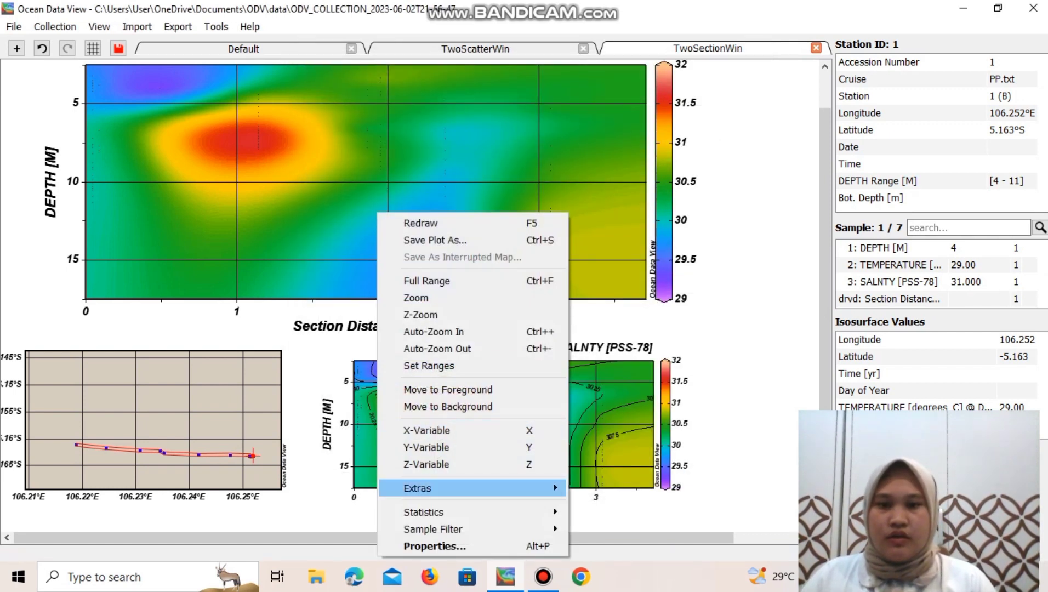
click(434, 546)
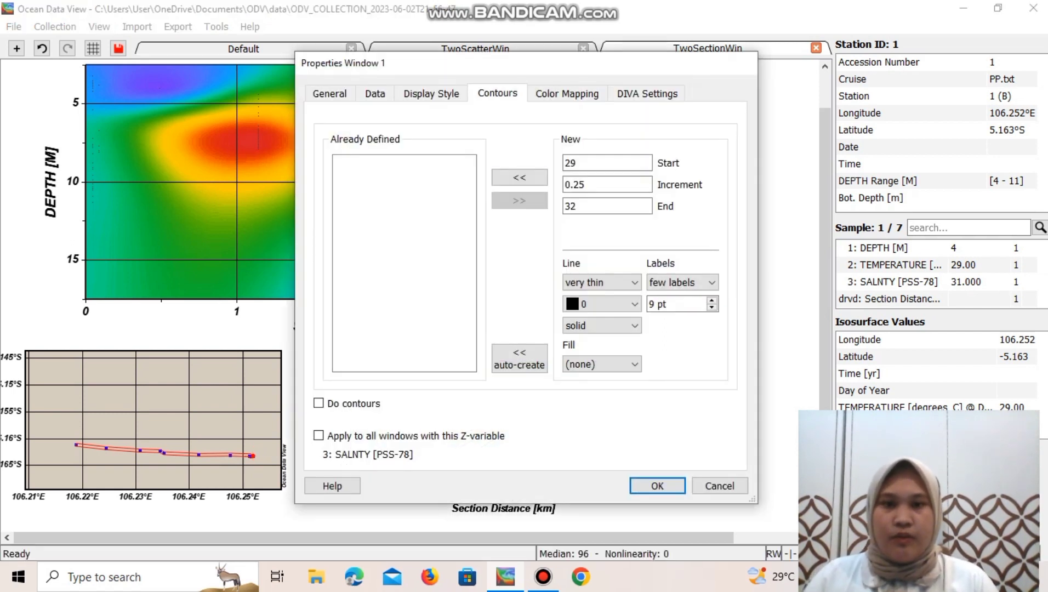
click(519, 177)
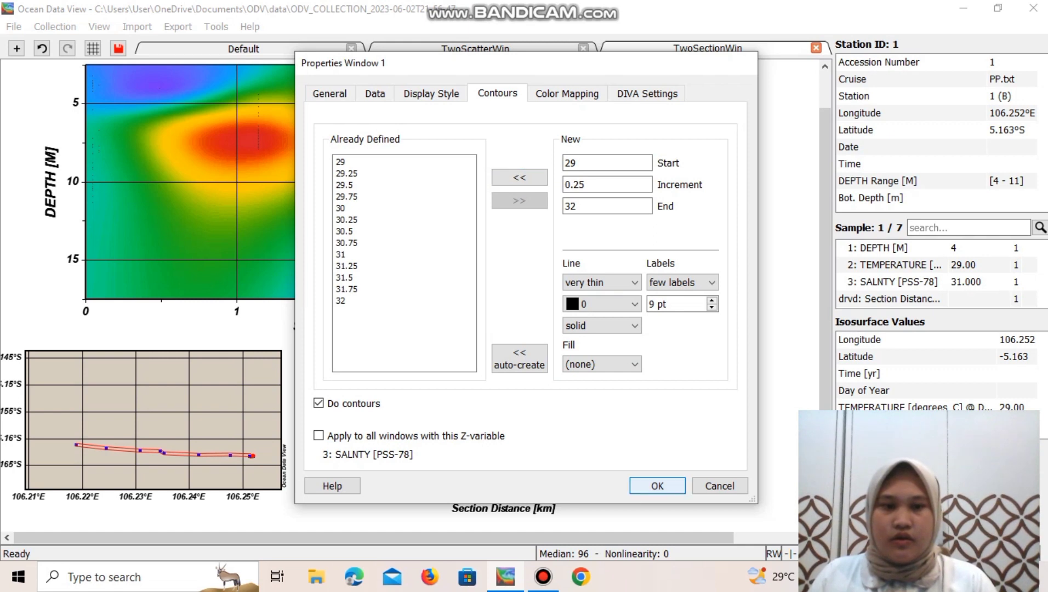
click(656, 486)
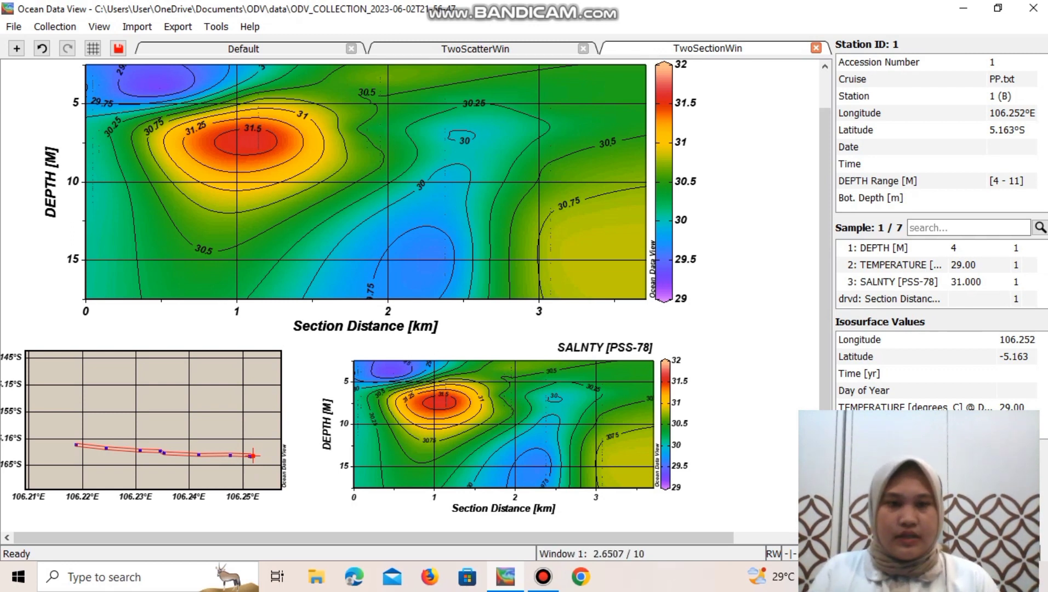
Step: In window layout mode, shrink and move section window 1 so it spans from about 10.3 / 14.1 to 26.3 / 18.8 on the canvas
right_click(558, 207)
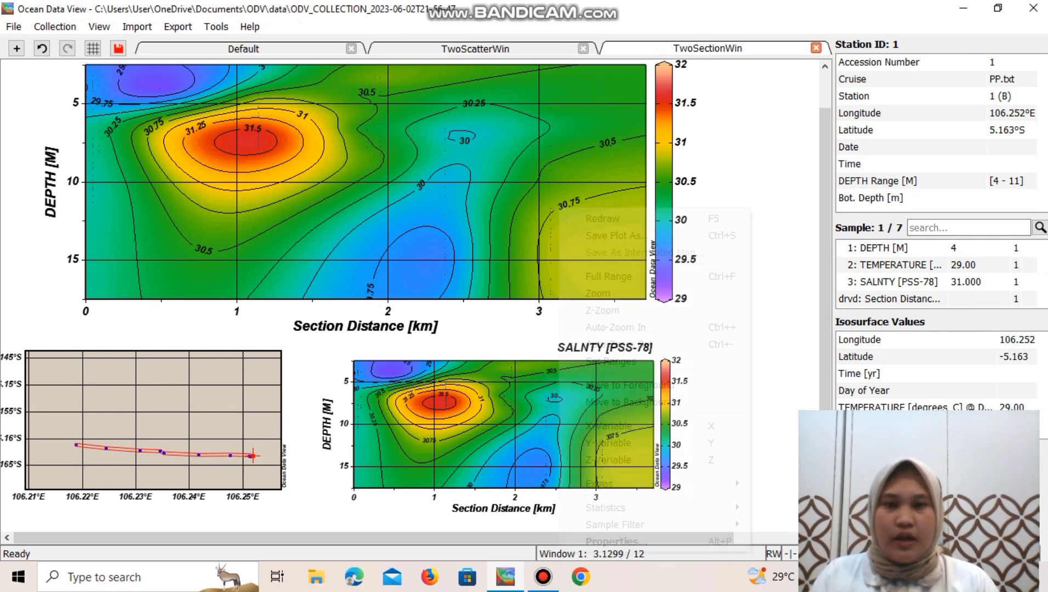
click(573, 215)
right_click(763, 300)
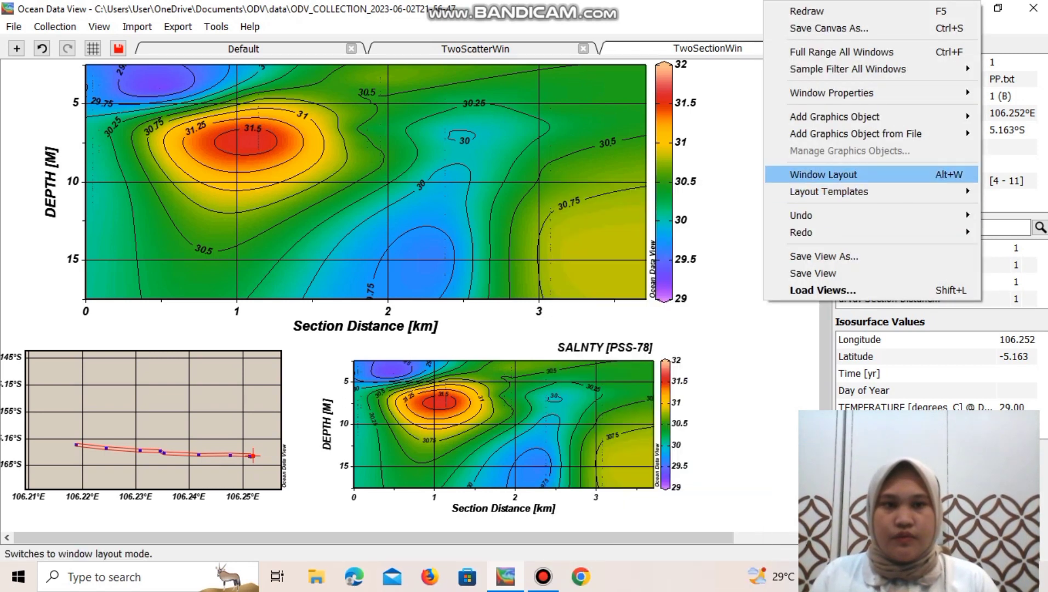
click(823, 175)
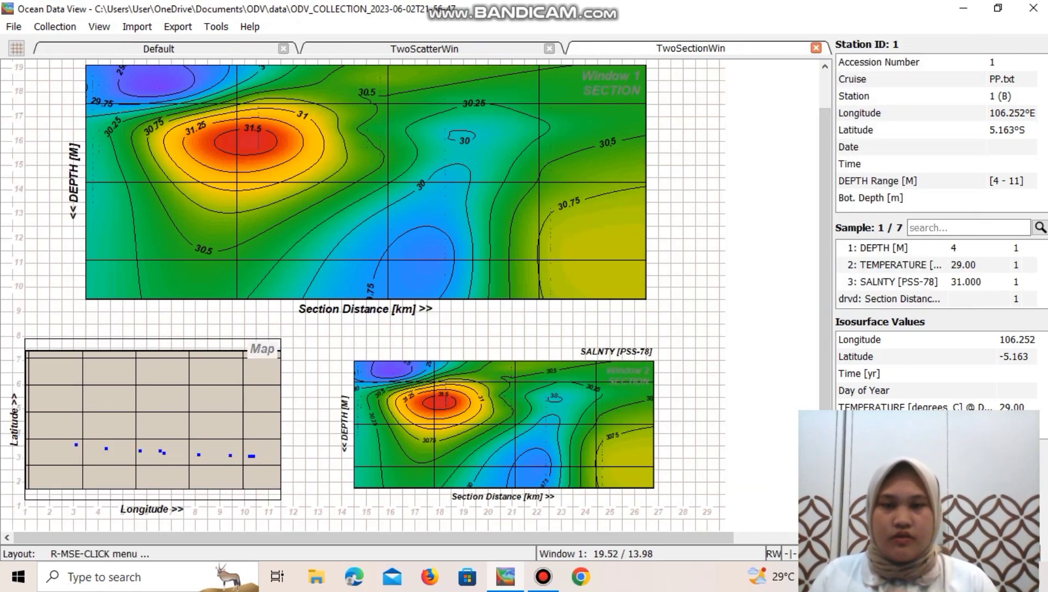
right_click(465, 189)
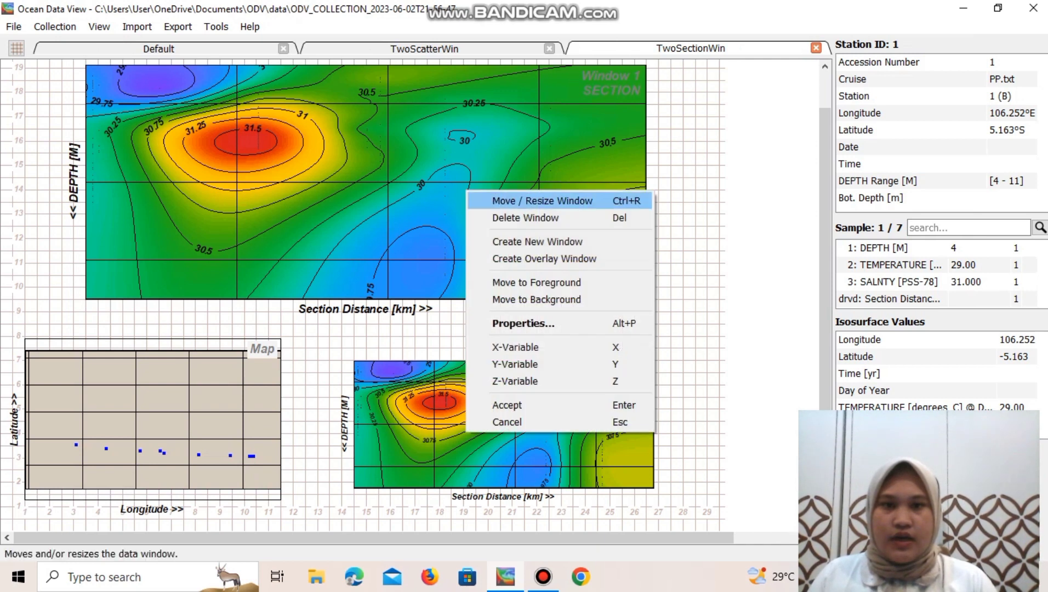
click(526, 200)
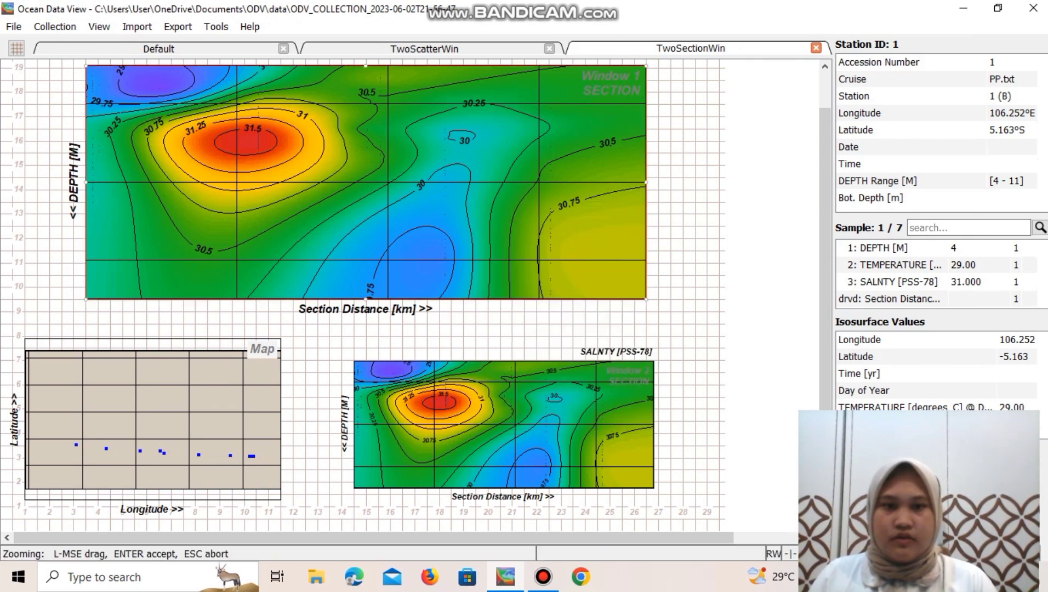
drag(645, 299, 508, 218)
drag(297, 142, 463, 150)
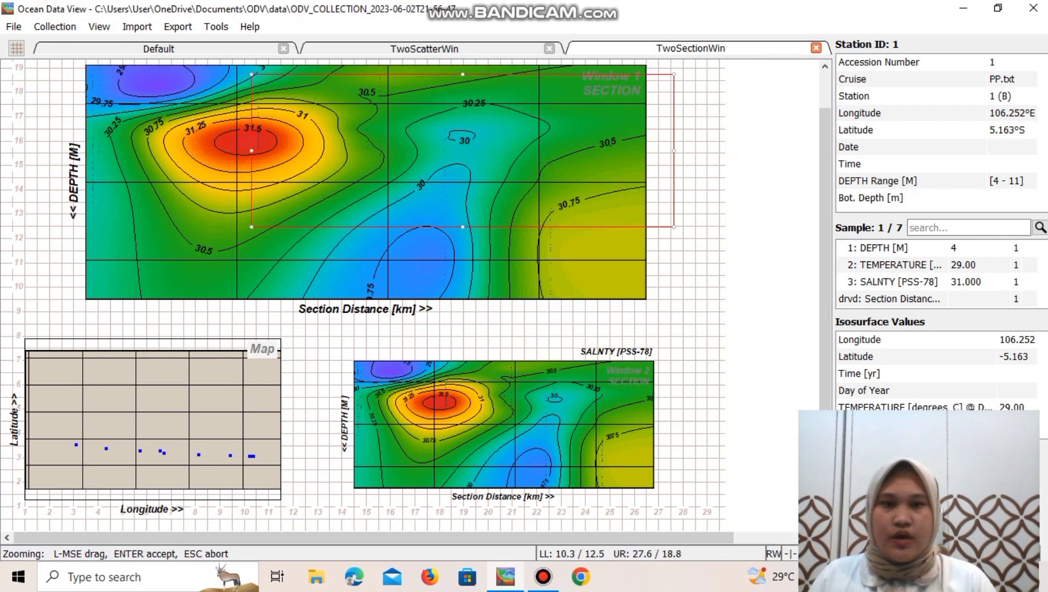
drag(674, 226, 642, 187)
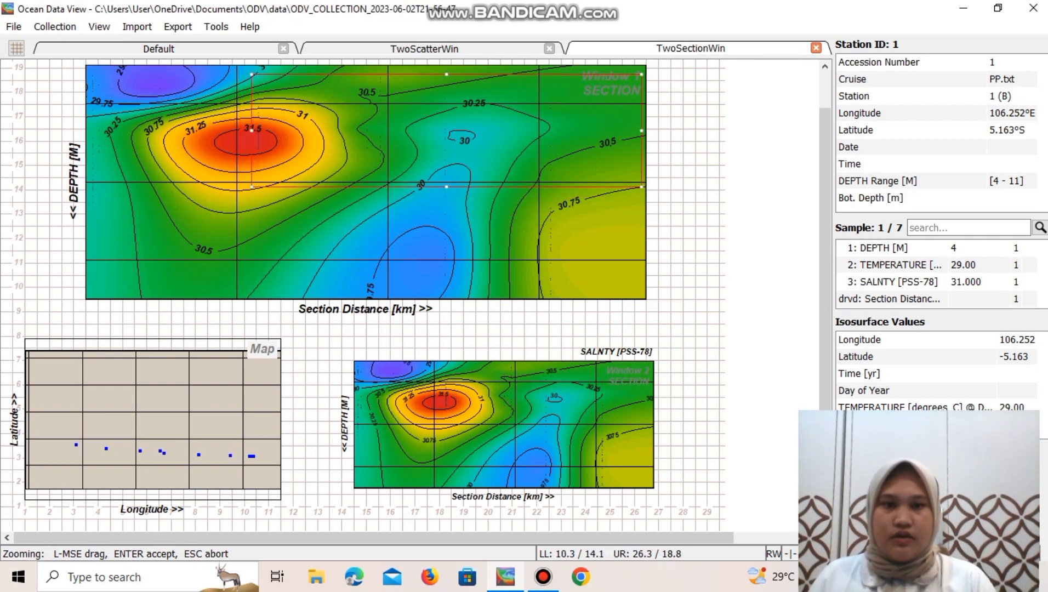
key(Return)
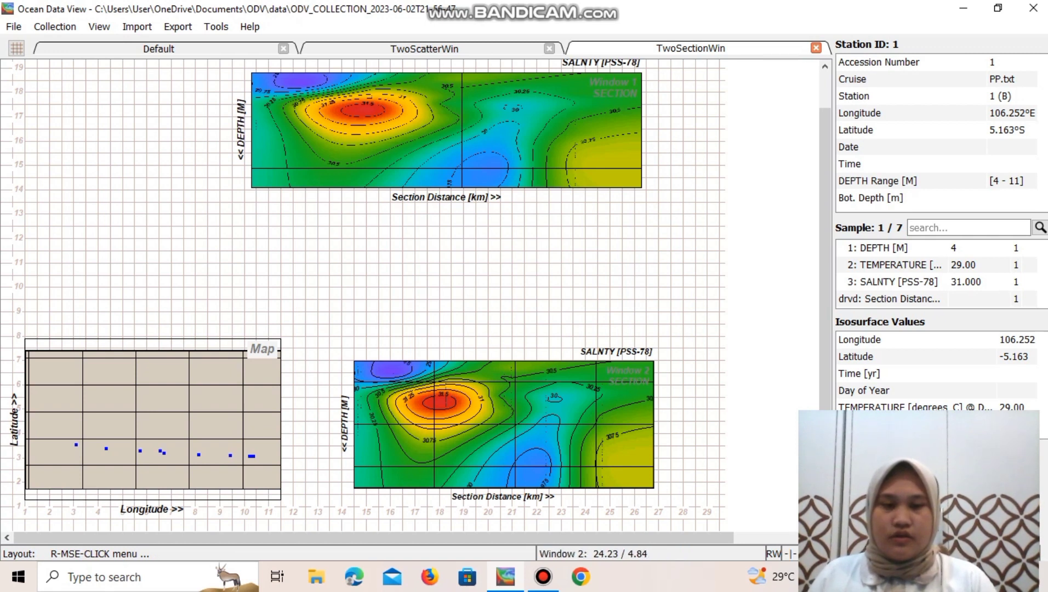
Step: Place section window 2 directly below window 1, reduce its height, widen it to match window 1's width, and accept the layout
right_click(591, 172)
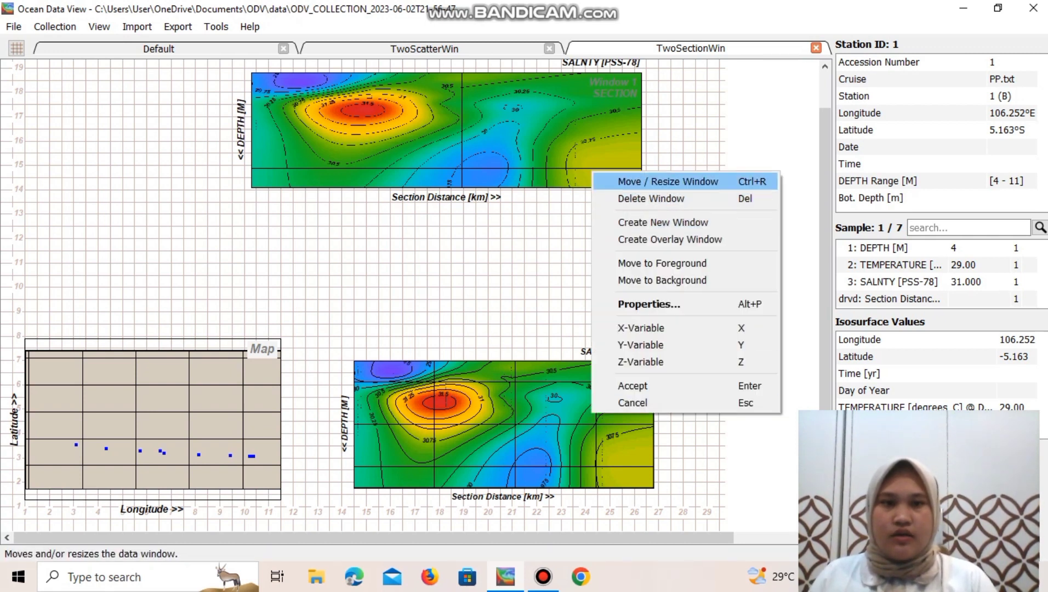
key(Return)
drag(503, 424, 407, 292)
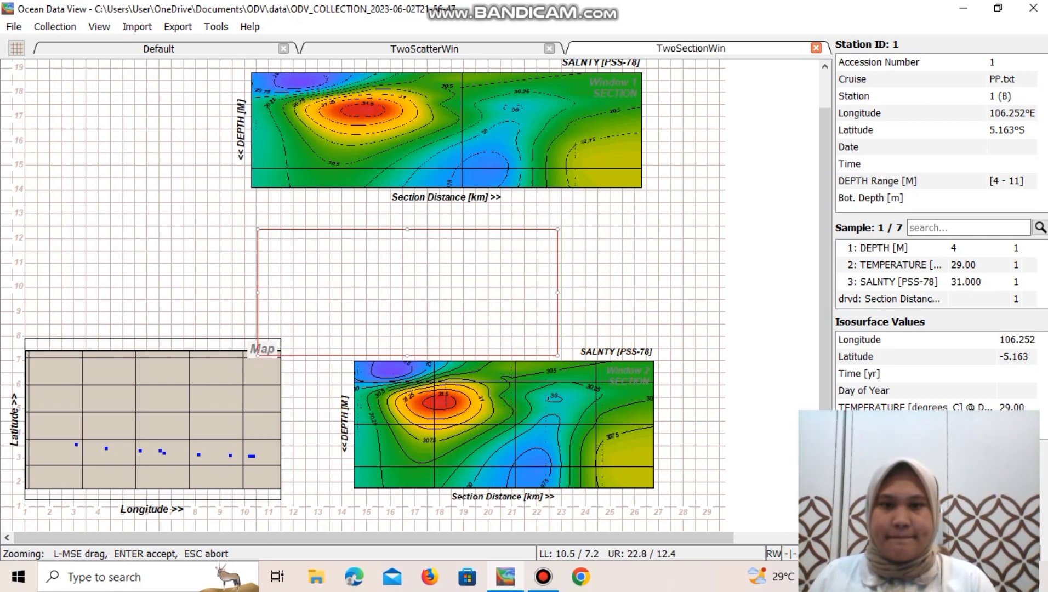
drag(406, 355, 406, 325)
drag(406, 278, 403, 279)
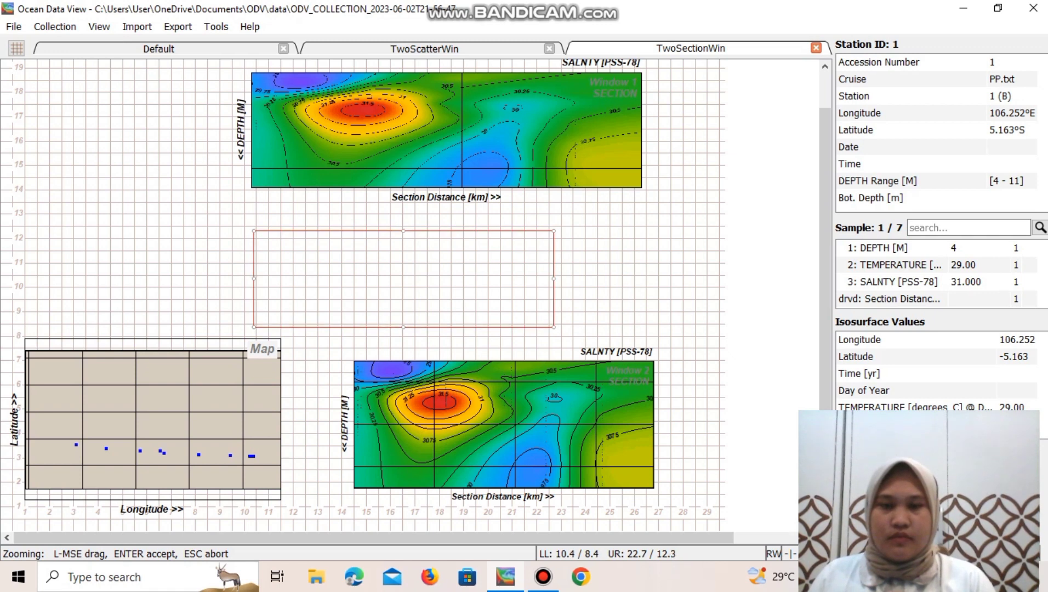
drag(554, 279, 641, 278)
key(Return)
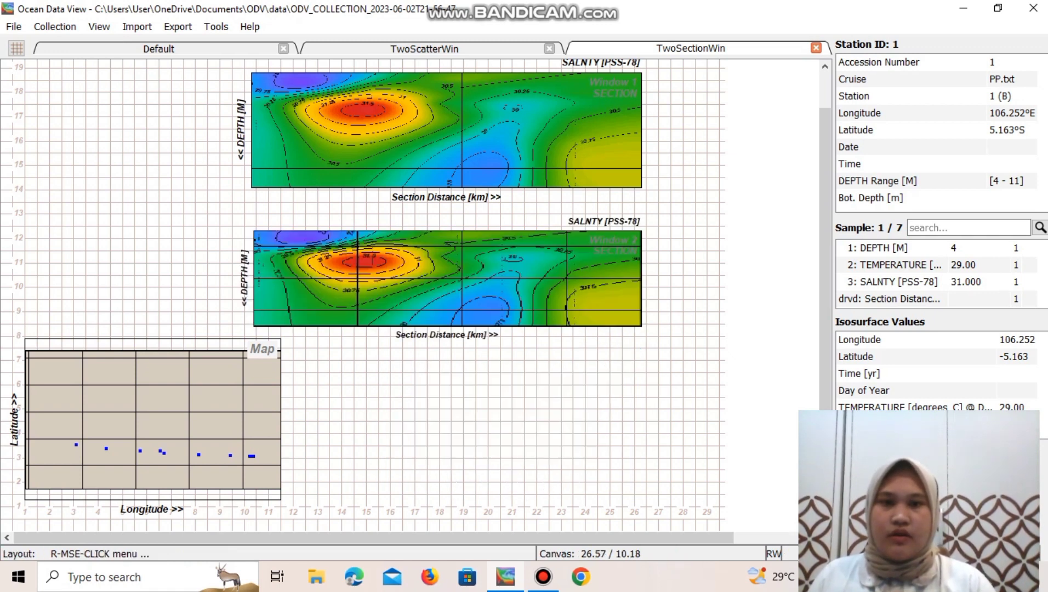
right_click(753, 353)
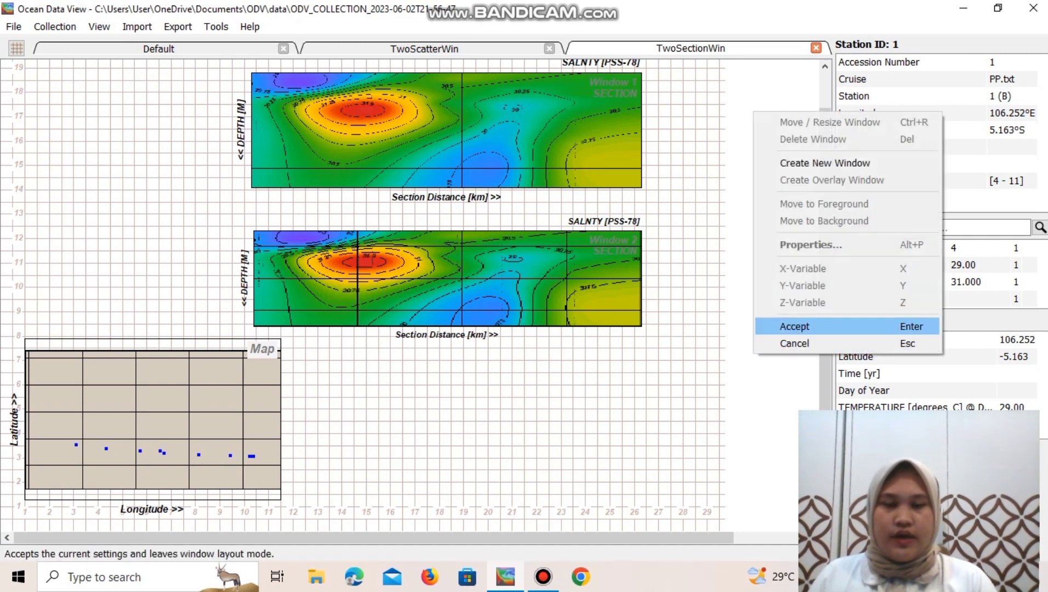
click(795, 326)
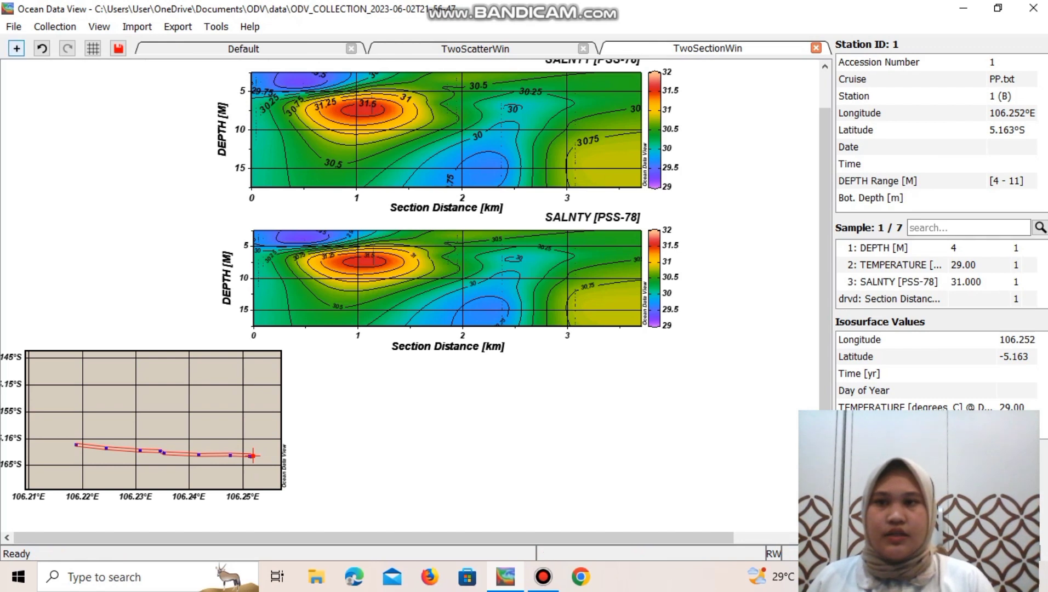
Step: Create a one-surface-window view and set its temperature plot to a weighted-average gridded field with manual X and Y scale-lengths of 200 permille
click(16, 48)
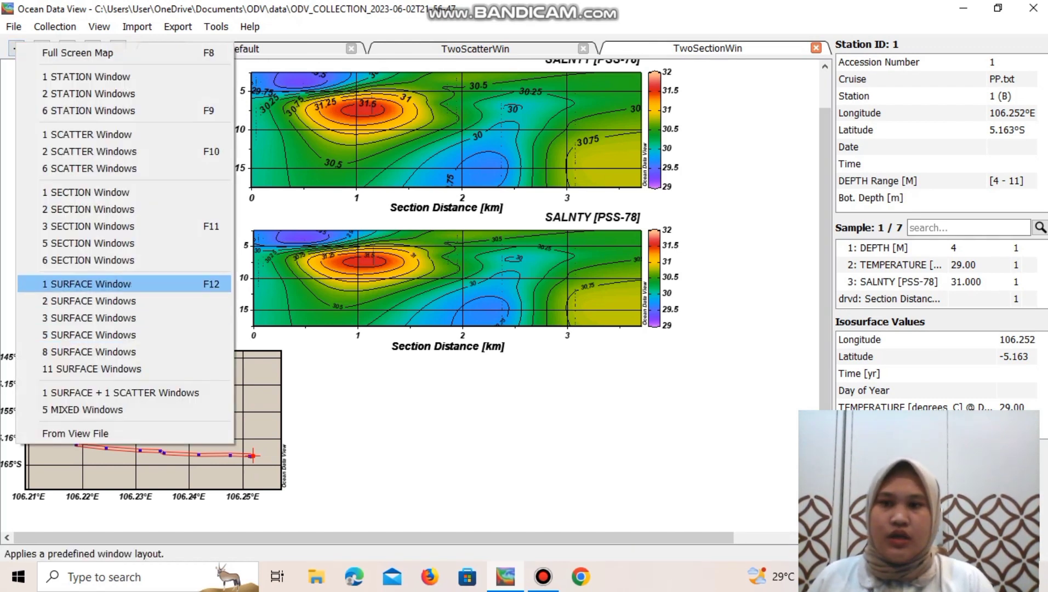
click(91, 283)
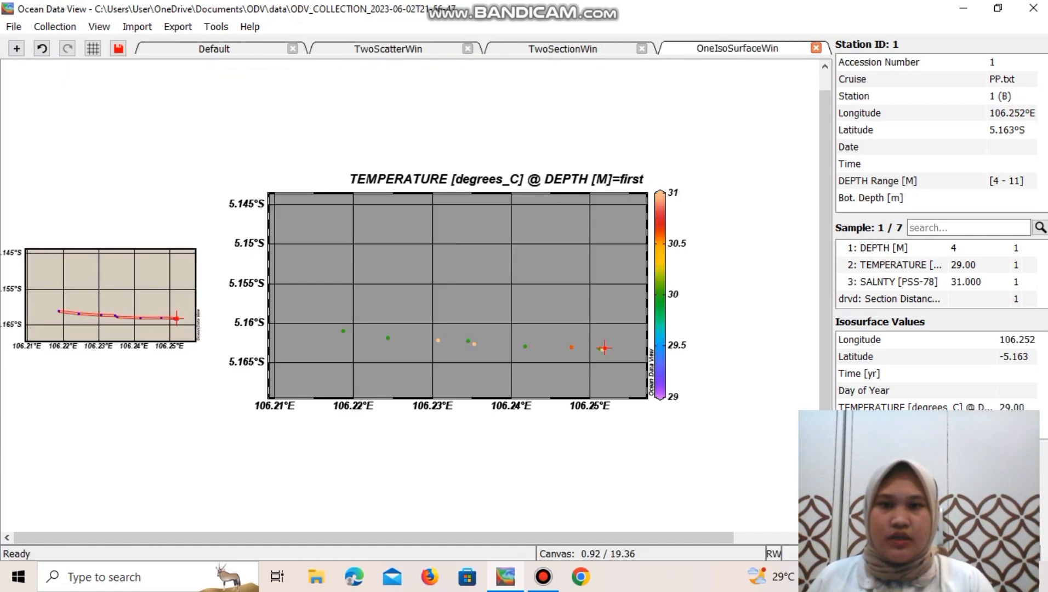
right_click(459, 347)
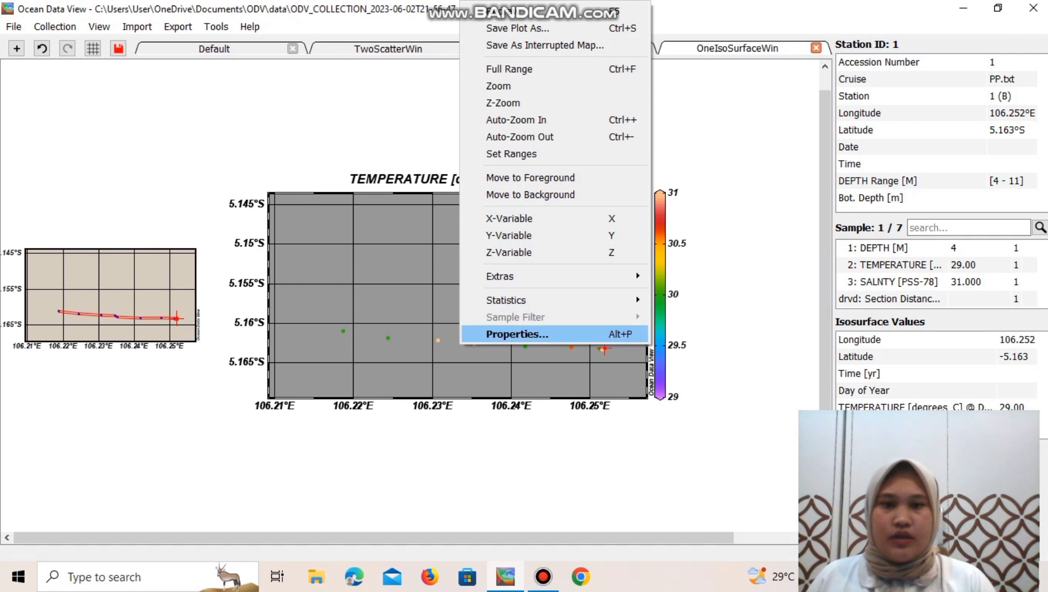
click(516, 333)
click(431, 93)
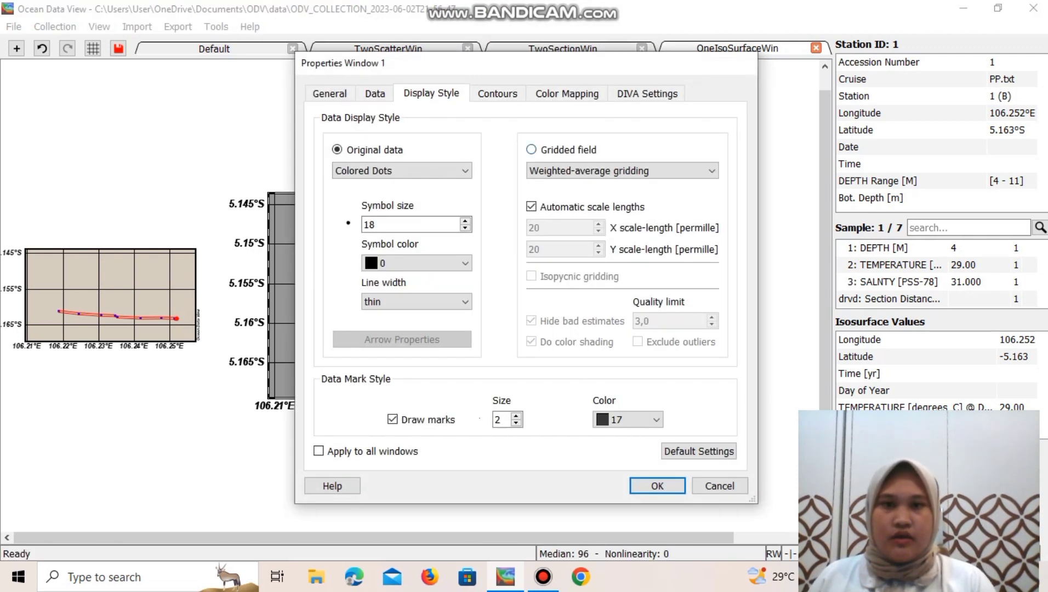
click(531, 149)
click(531, 207)
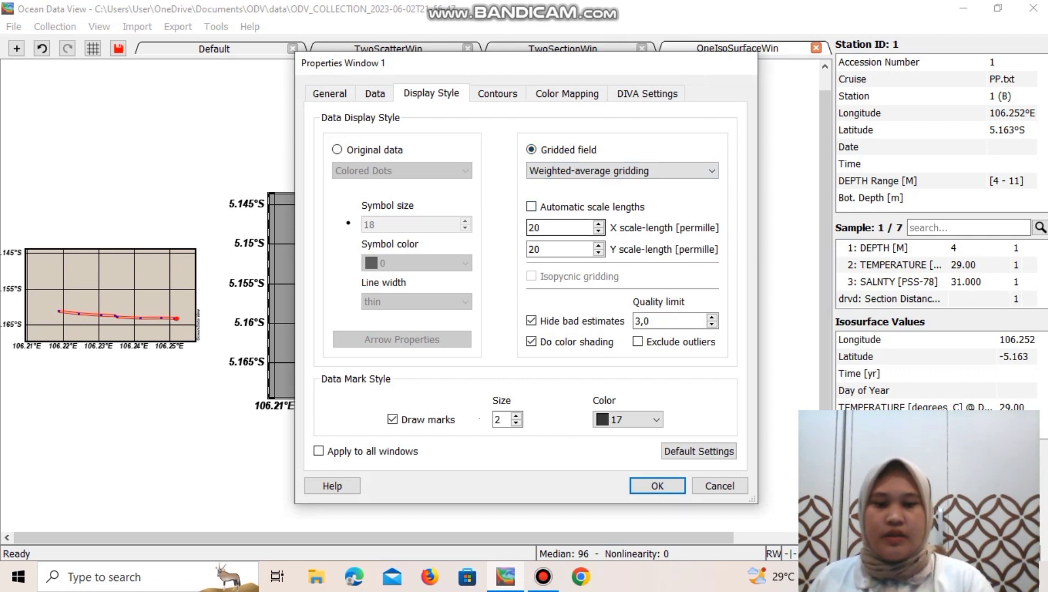
click(542, 249)
text(0)
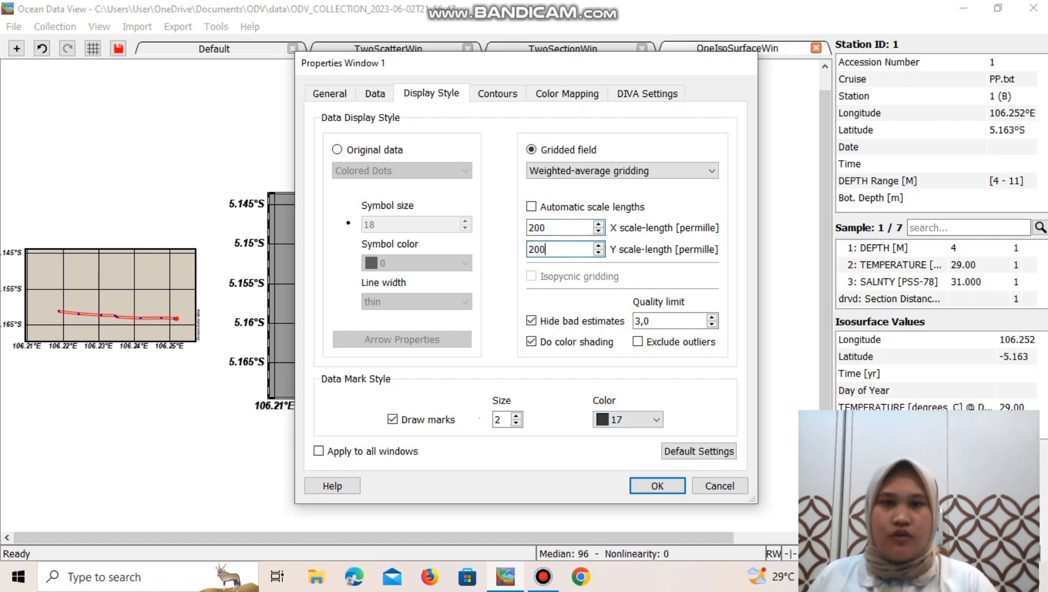
Step: Add contour lines from 29 to 31 in 0.25 increments to the surface temperature plot and apply the properties
click(497, 93)
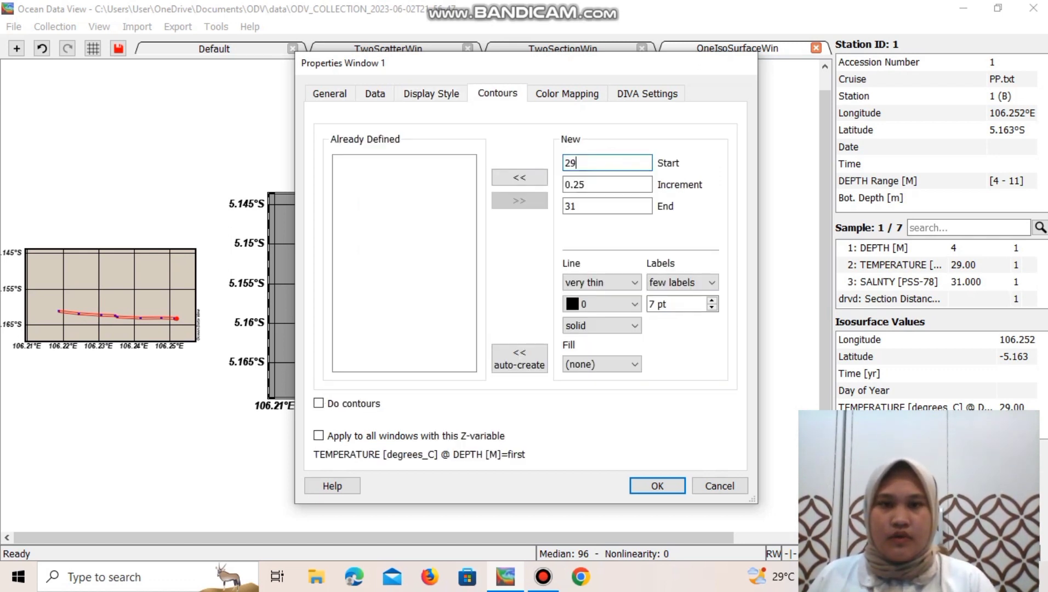
click(519, 177)
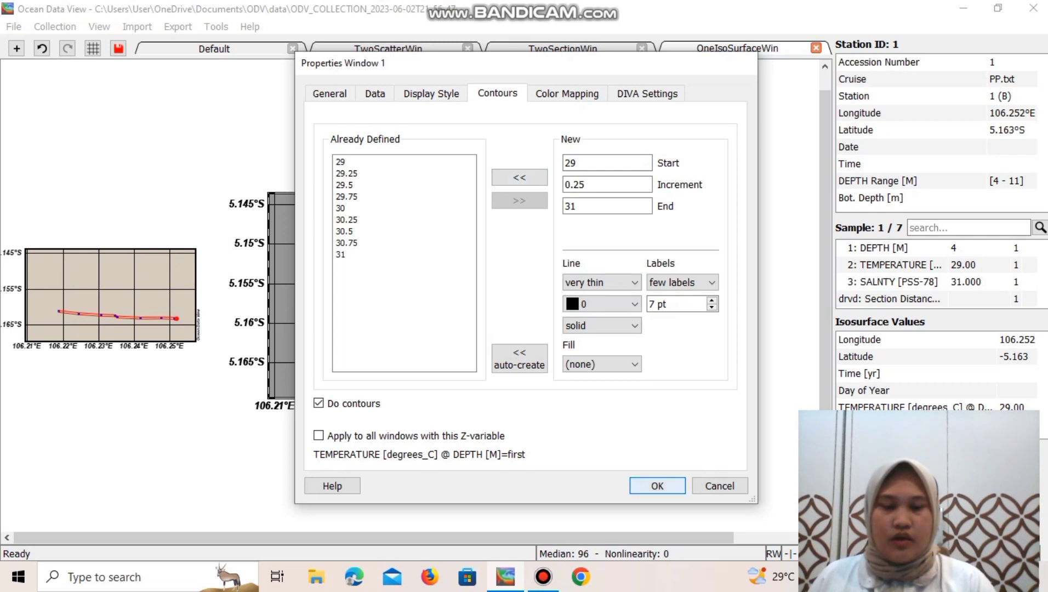
click(657, 486)
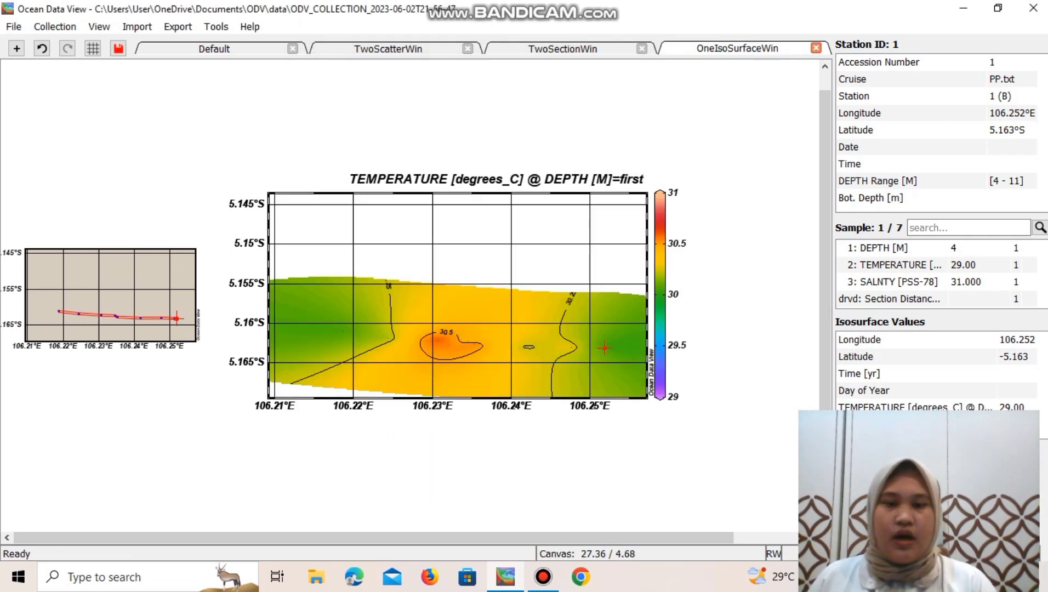